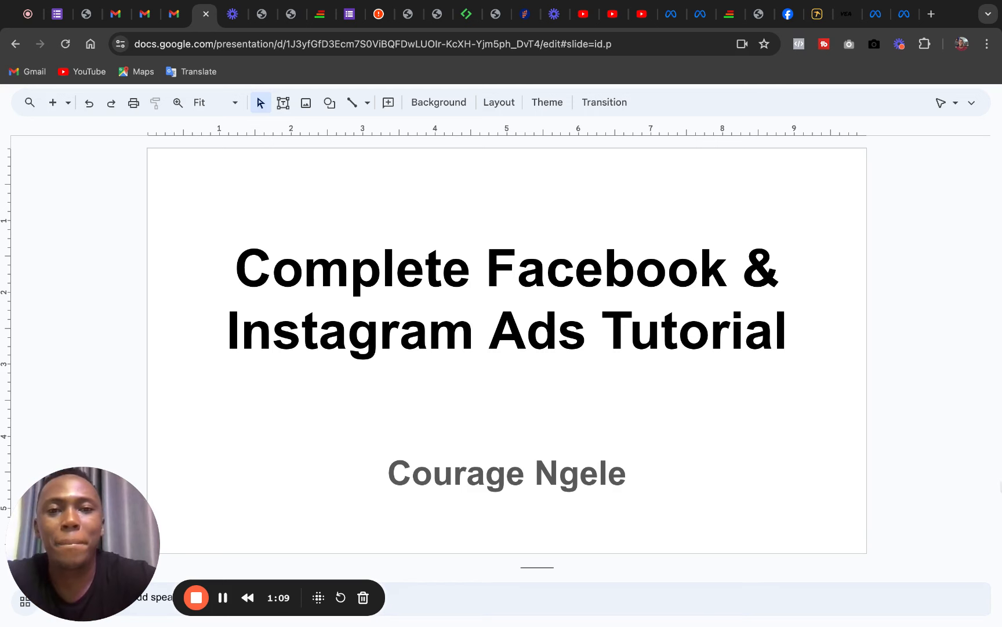
Switch to Meta Ads Manager and start a new campaign with the Sales objective.
{"action": "left_click", "coordinate": [903, 15]}
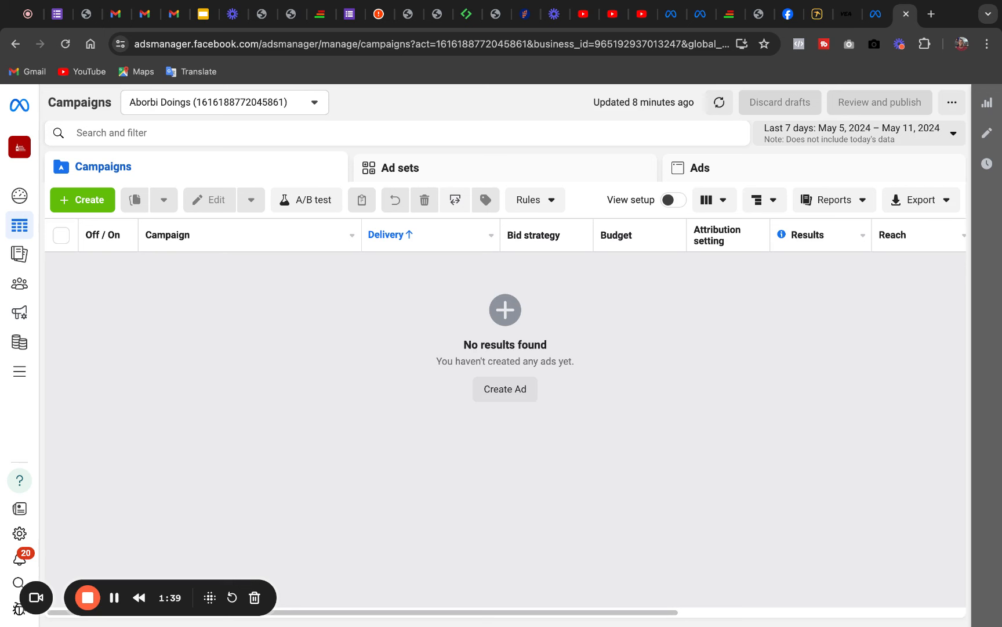
{"action": "left_click", "coordinate": [90, 200]}
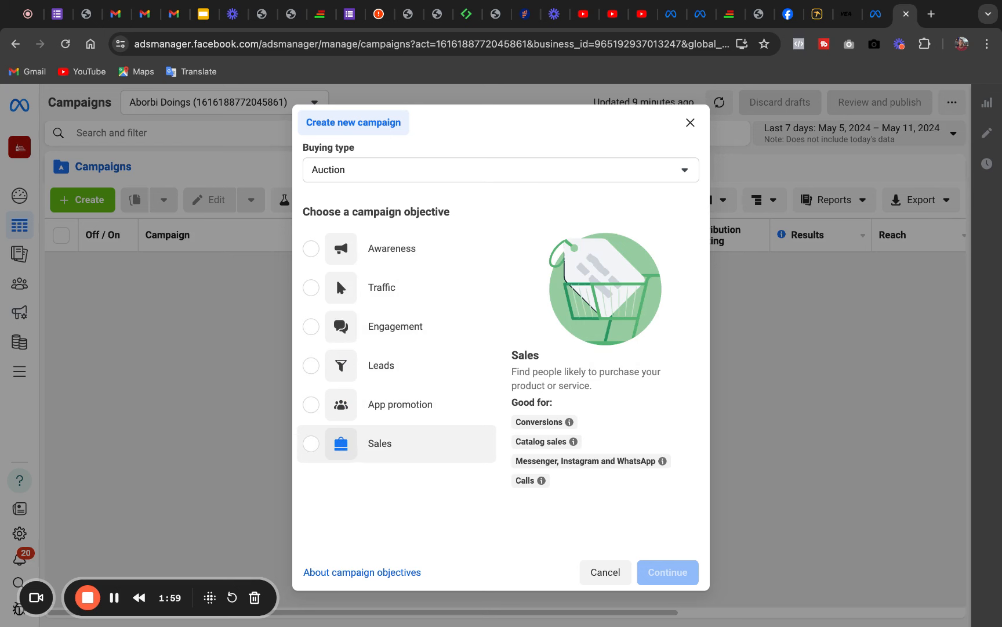
{"action": "left_click", "coordinate": [312, 445]}
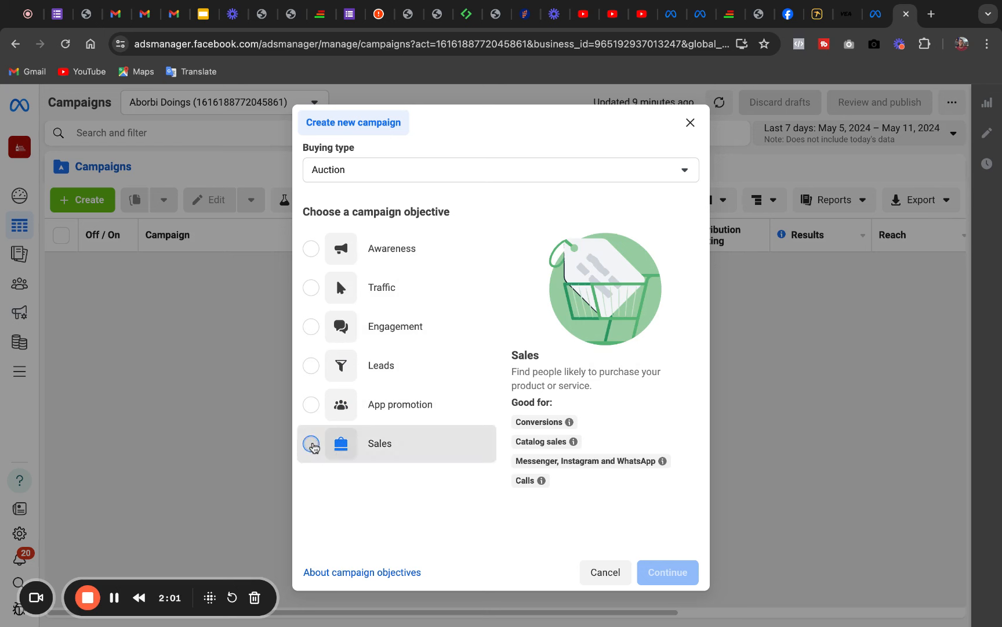
{"action": "mouse_move", "coordinate": [526, 381]}
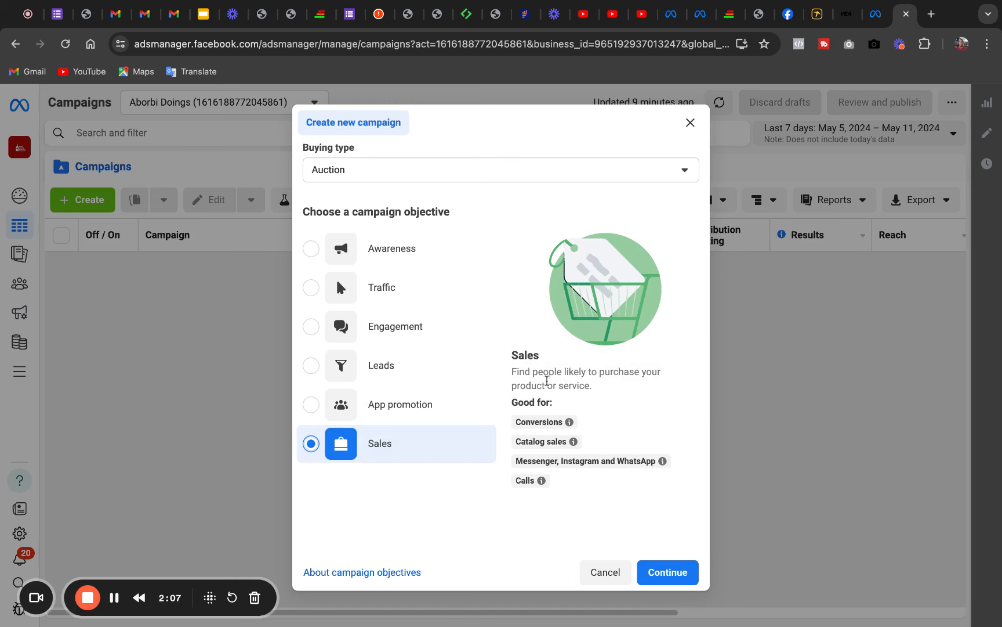
{"action": "left_click_drag", "start_coordinate": [549, 371], "coordinate": [513, 371]}
{"action": "triple_click", "coordinate": [513, 370]}
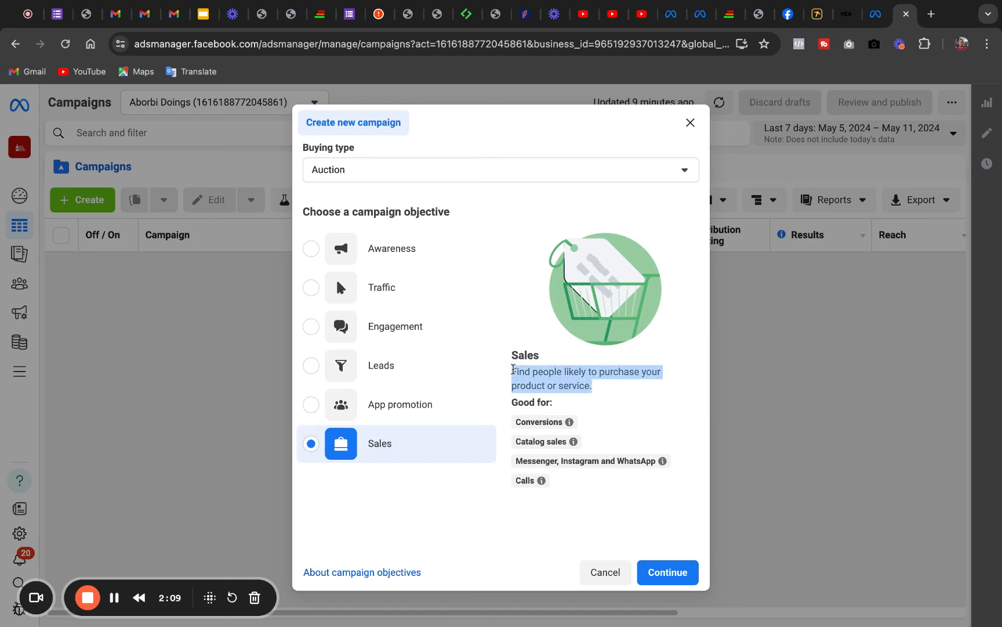
{"action": "left_click", "coordinate": [513, 370]}
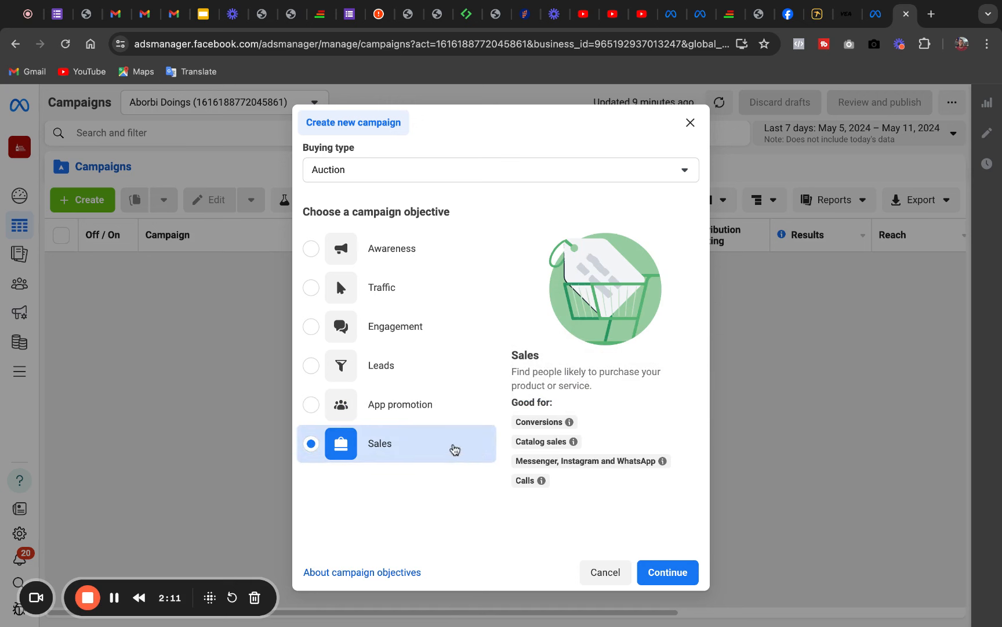
{"action": "mouse_move", "coordinate": [568, 425]}
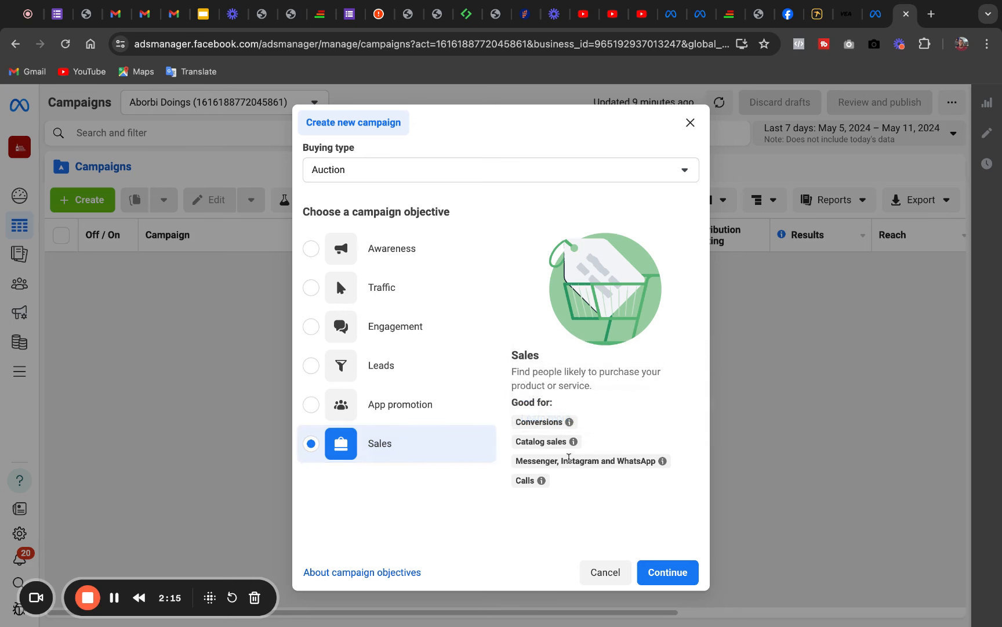
{"action": "mouse_move", "coordinate": [554, 468]}
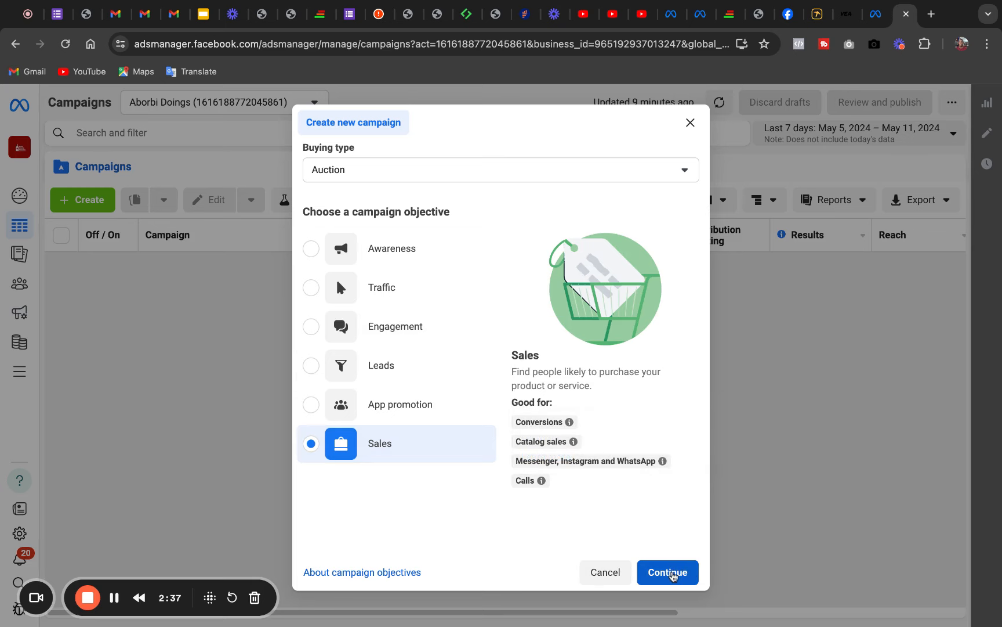
{"action": "left_click", "coordinate": [670, 572]}
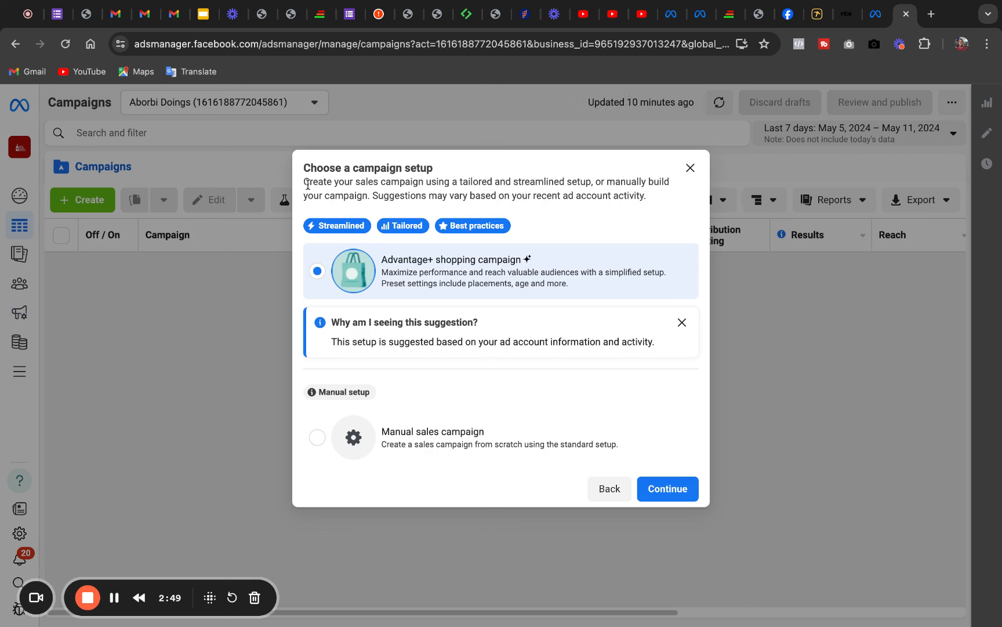
Choose the manual sales campaign setup instead of the Advantage+ shopping campaign and continue to the campaign settings.
{"action": "left_click_drag", "start_coordinate": [304, 181], "coordinate": [551, 195]}
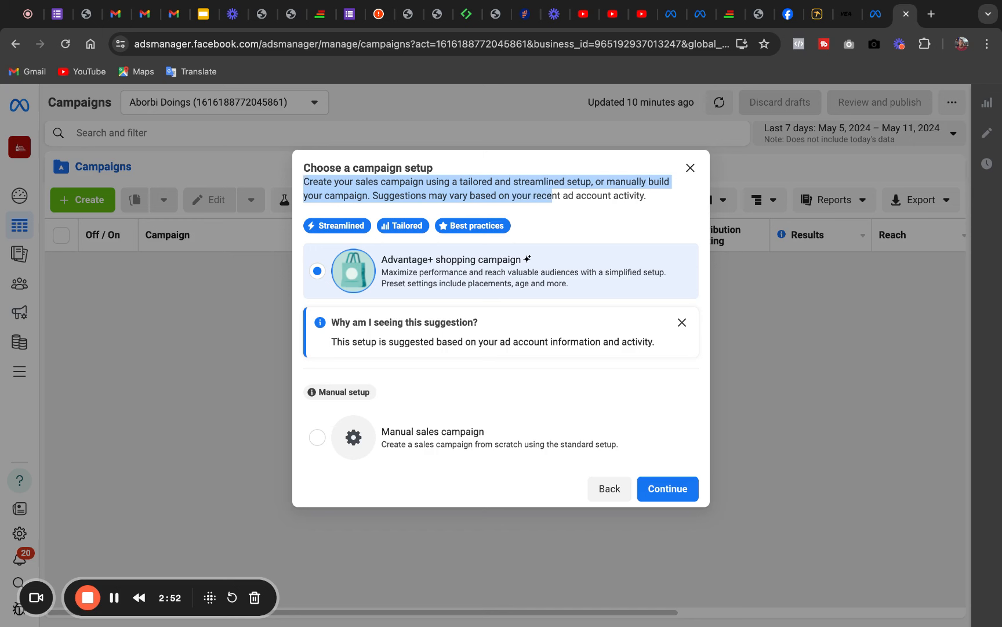
{"action": "left_click", "coordinate": [652, 206]}
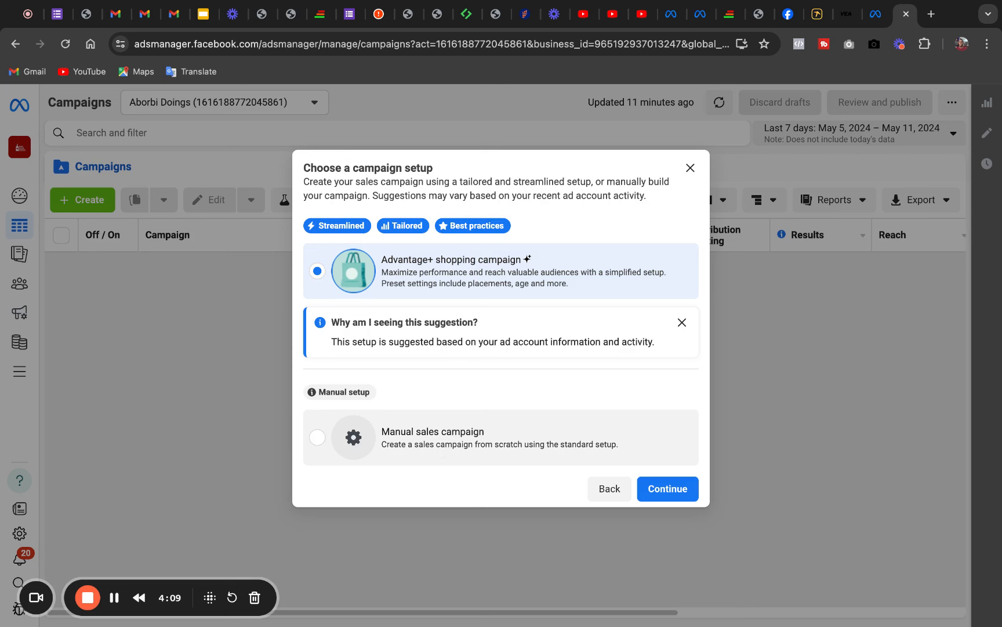
{"action": "left_click", "coordinate": [411, 447]}
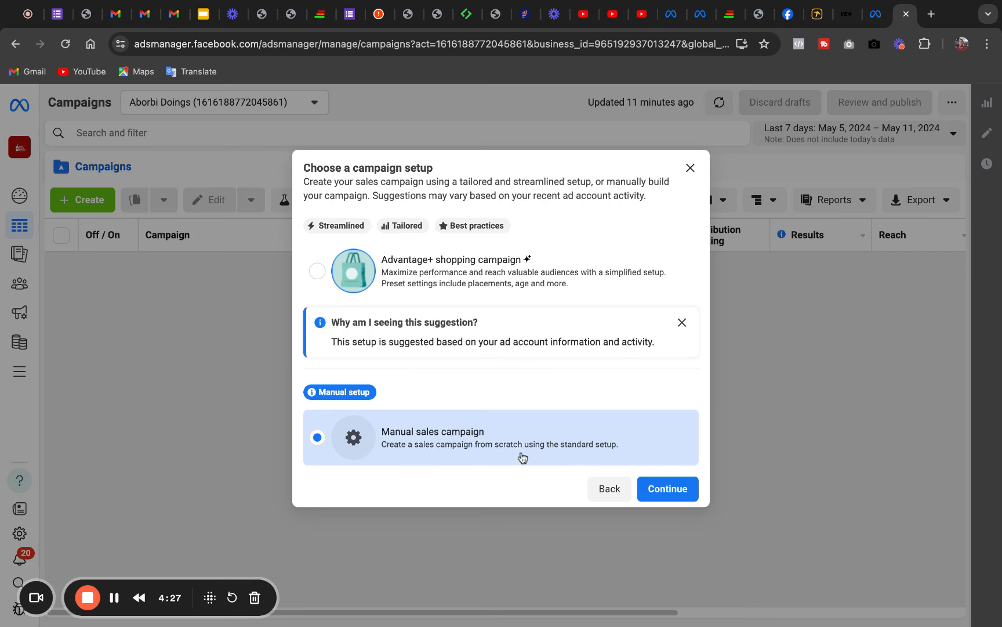
{"action": "left_click", "coordinate": [662, 491]}
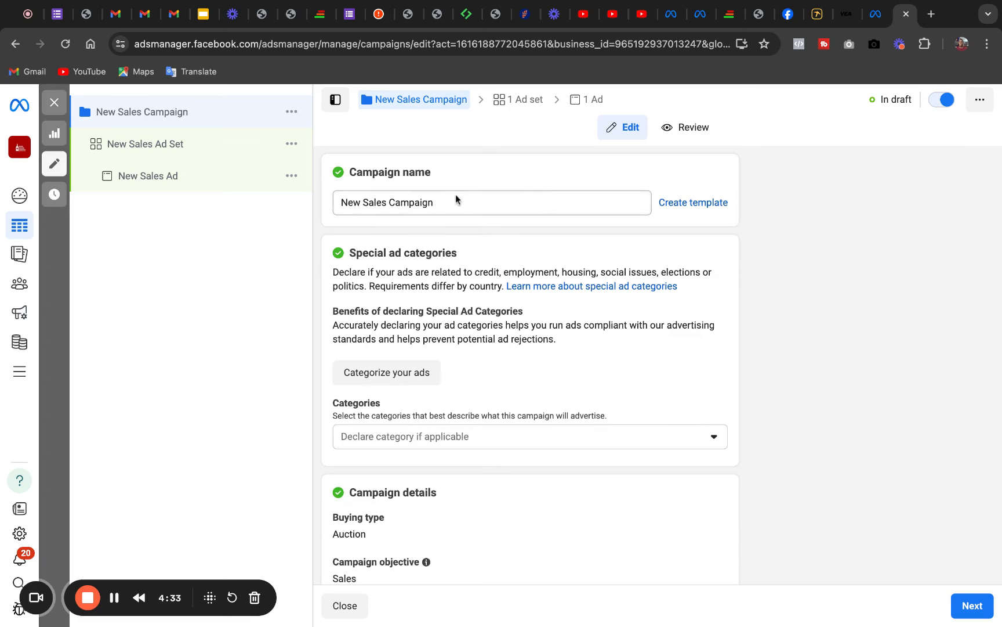
Rename the campaign as "Ad Tutorial Campaign".
{"action": "triple_click", "coordinate": [435, 203]}
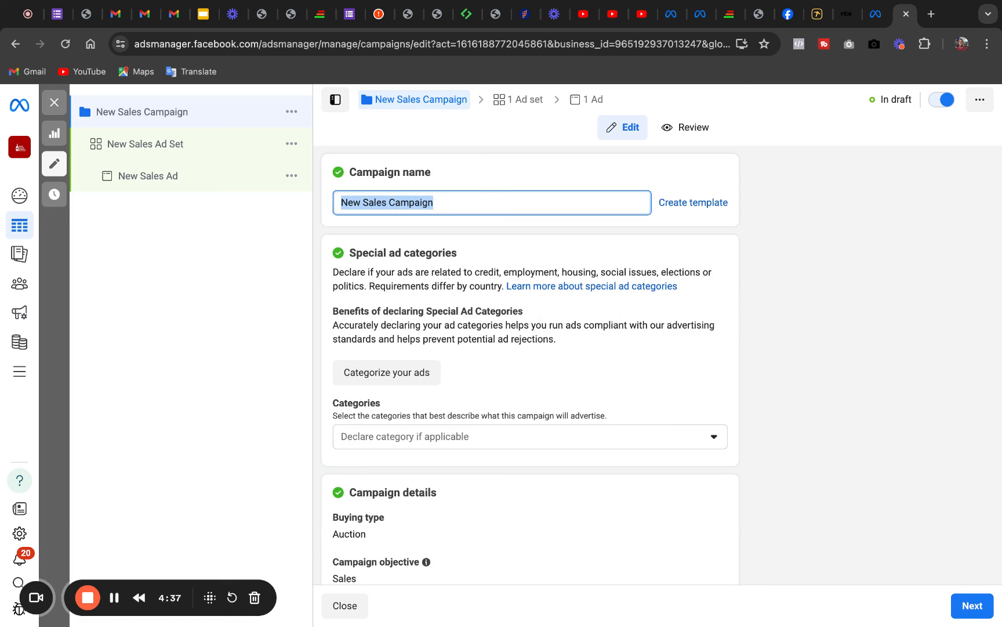
{"action": "type", "text": "Ad Tutor"}
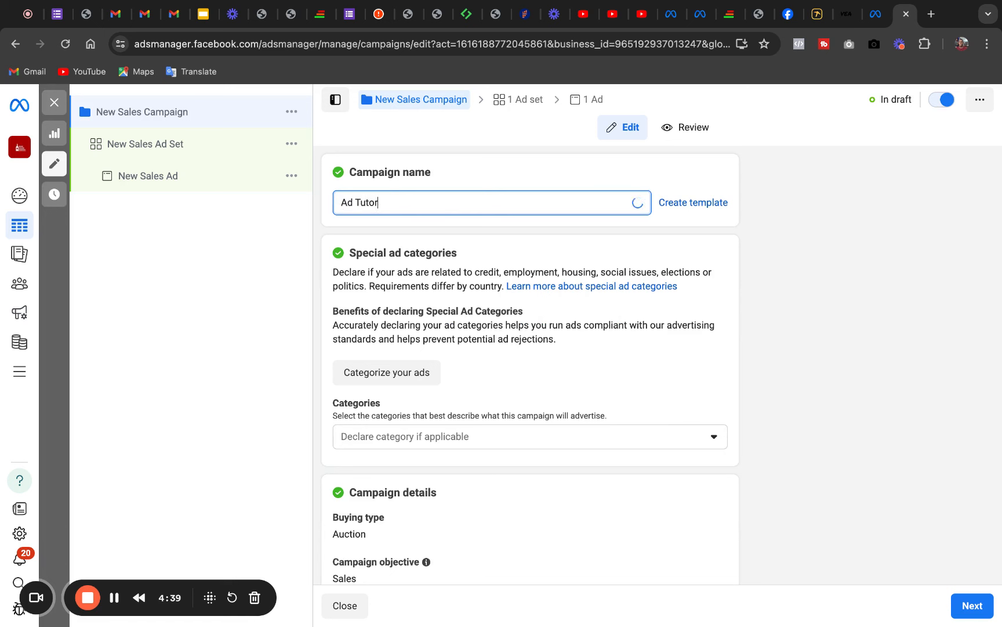
{"action": "type", "text": "ial "}
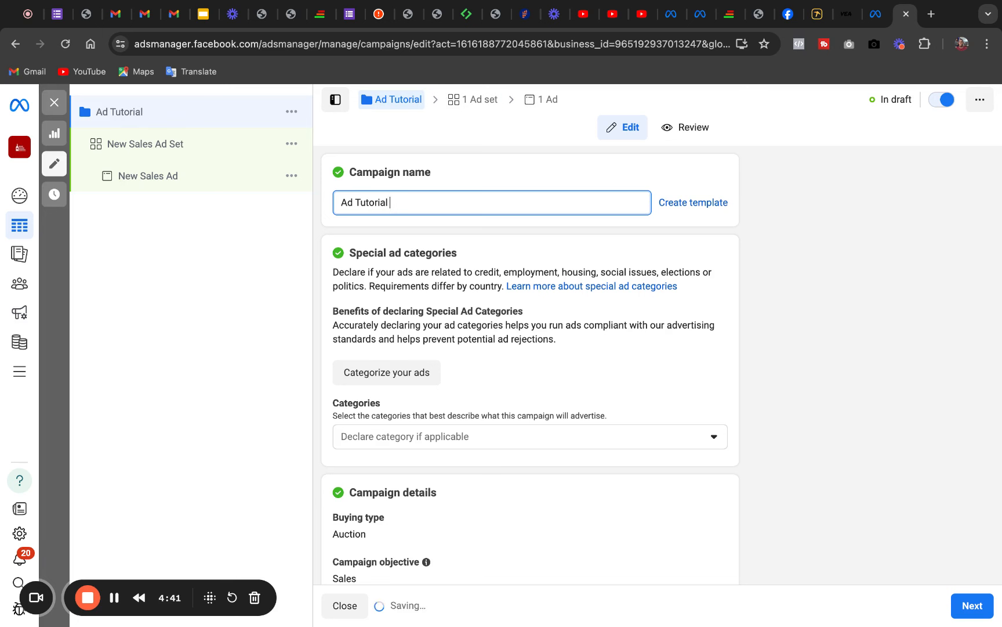
{"action": "type", "text": "Campaign"}
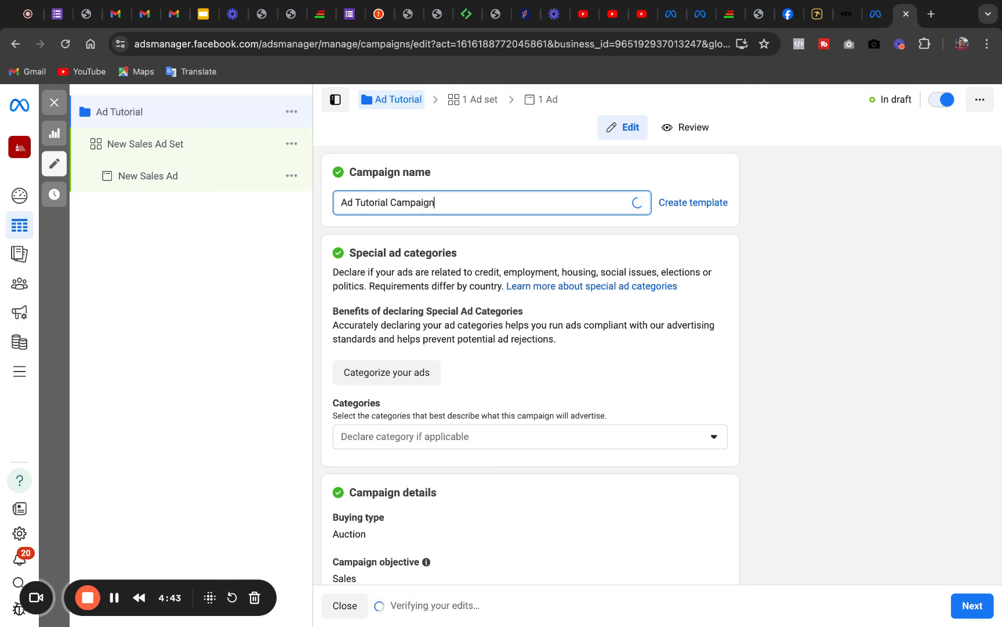
{"action": "left_click", "coordinate": [560, 236]}
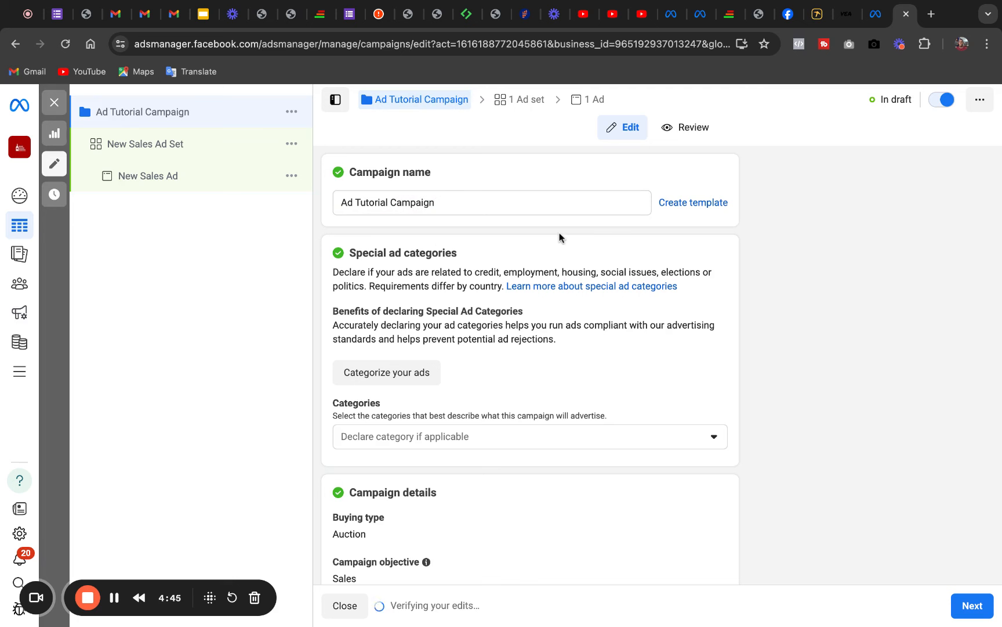
Examine the available special ad categories for the campaign without declaring any.
{"action": "scroll", "coordinate": [560, 237], "scroll_direction": "down", "scroll_amount": 3}
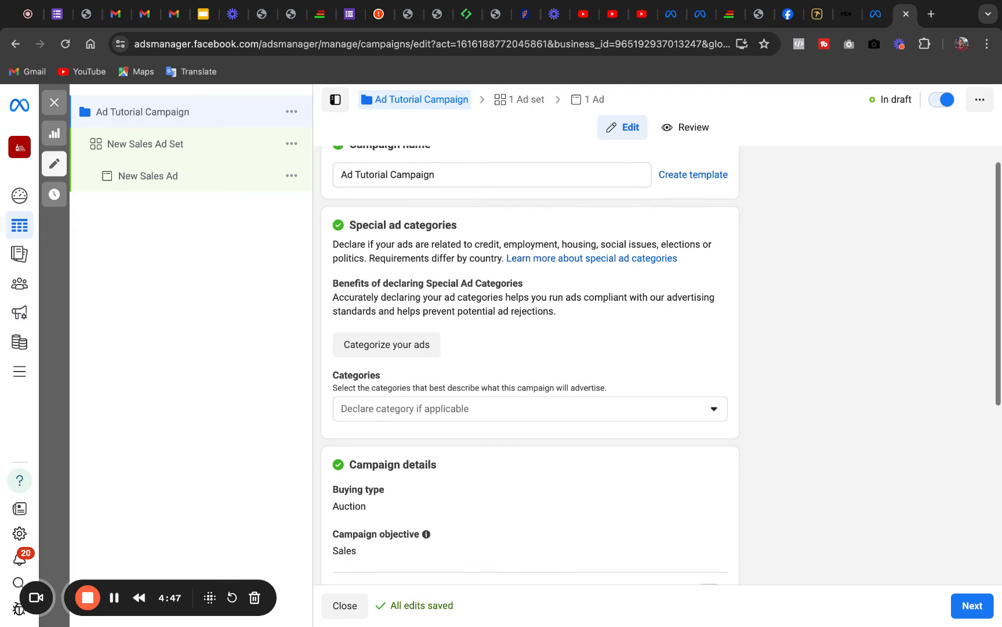
{"action": "scroll", "coordinate": [530, 364], "scroll_direction": "down", "scroll_amount": 2}
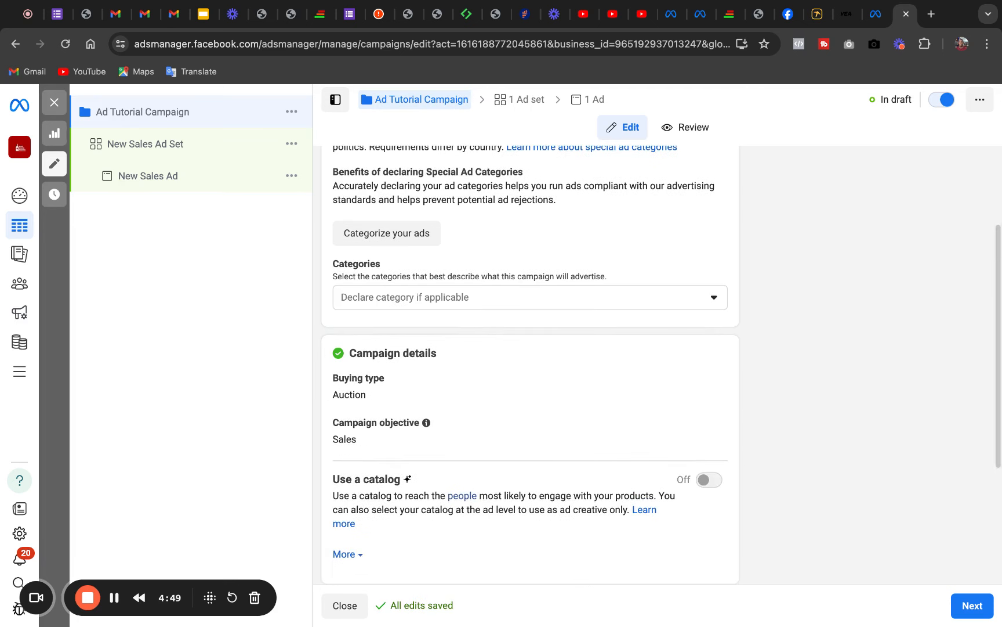
{"action": "scroll", "coordinate": [530, 364], "scroll_direction": "up", "scroll_amount": 1}
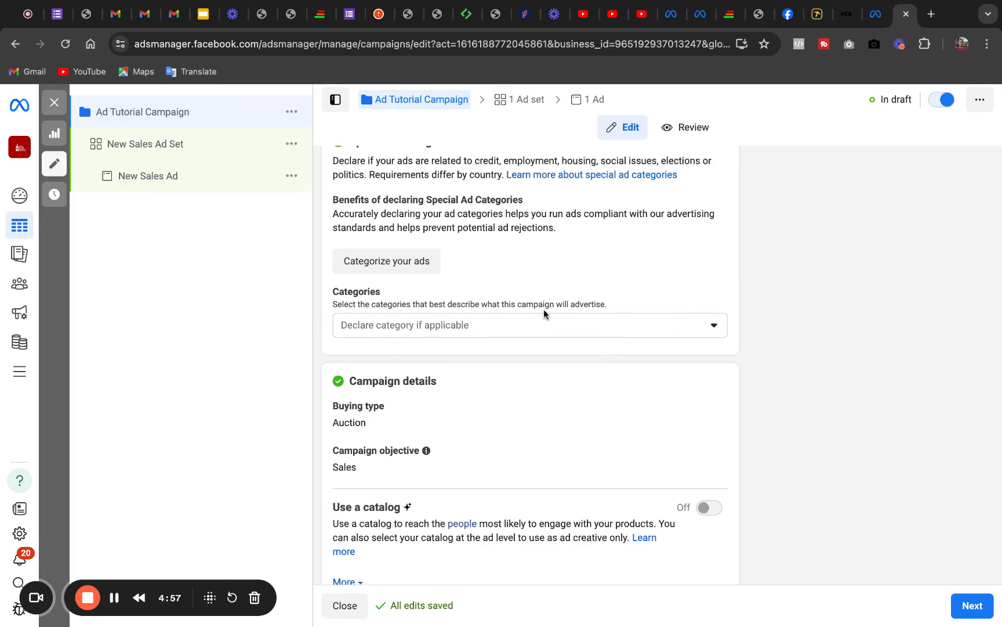
{"action": "left_click", "coordinate": [717, 330]}
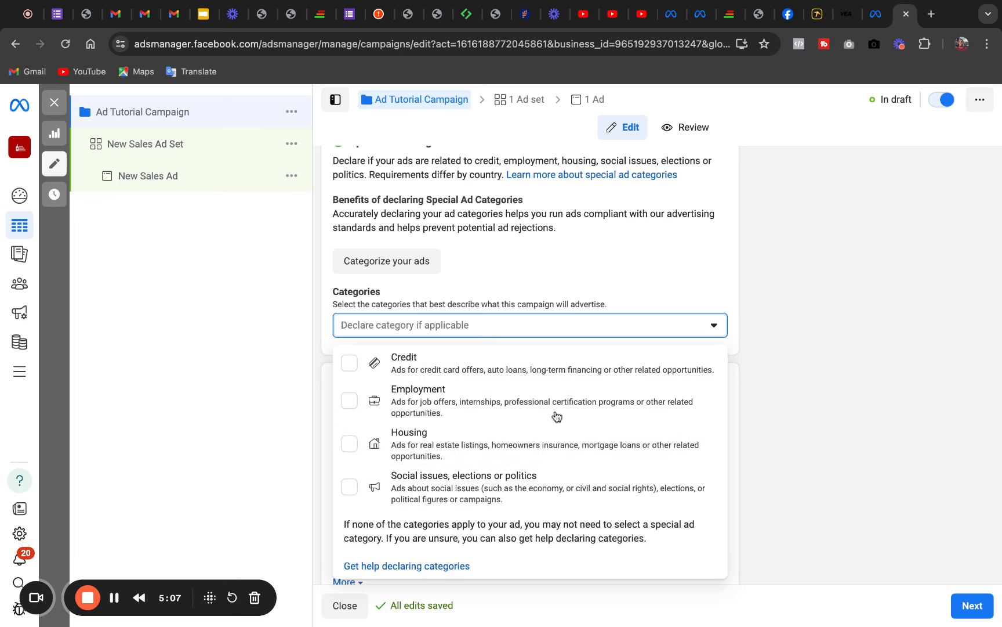
{"action": "left_click", "coordinate": [660, 280]}
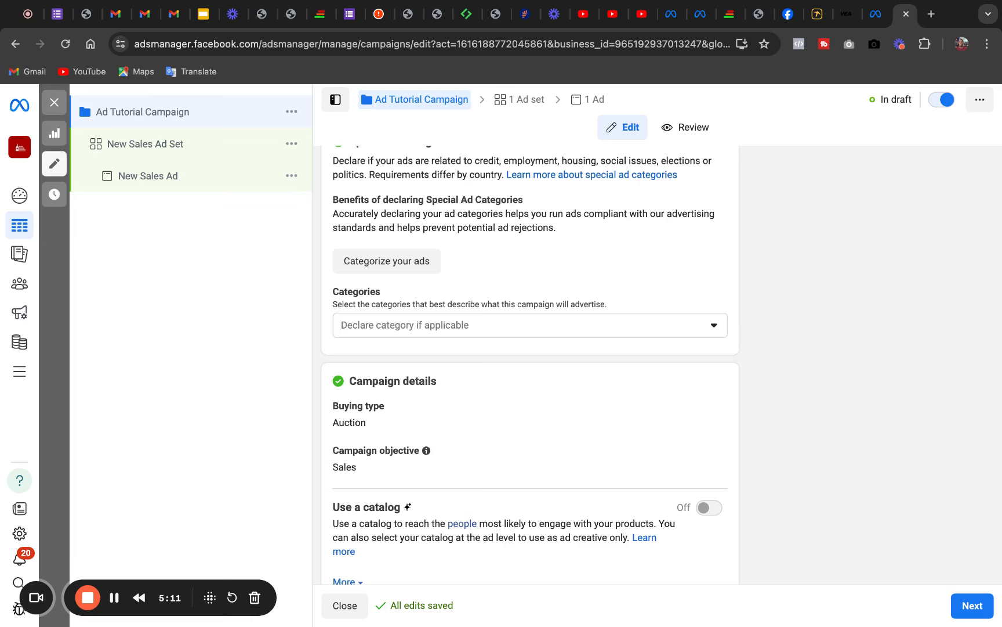
{"action": "left_click", "coordinate": [691, 331]}
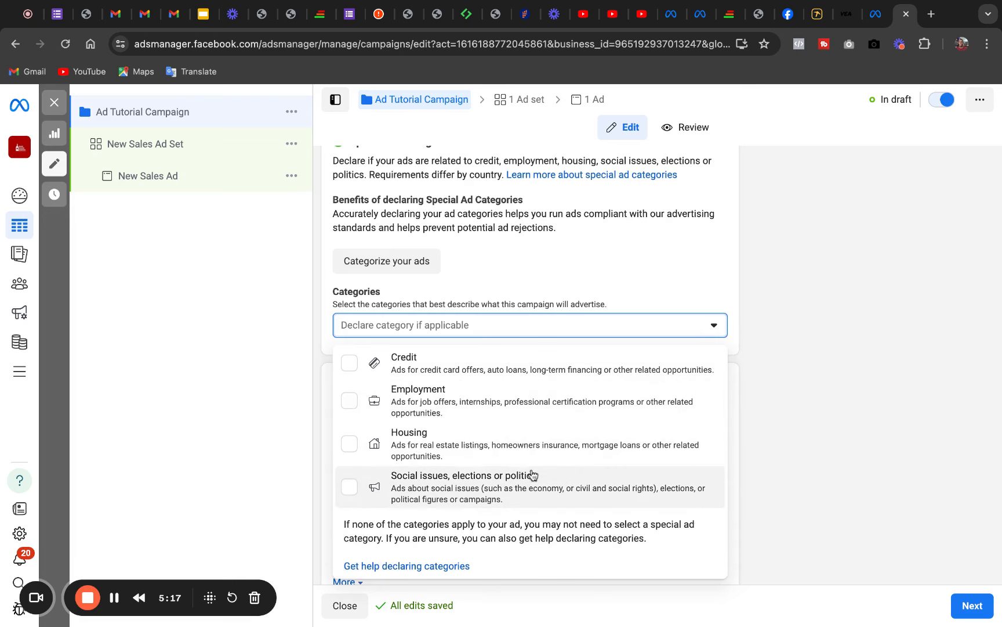
{"action": "left_click", "coordinate": [664, 296]}
Review the campaign details, catalog, A/B test and Advantage campaign budget settings.
{"action": "scroll", "coordinate": [668, 287], "scroll_direction": "down", "scroll_amount": 2}
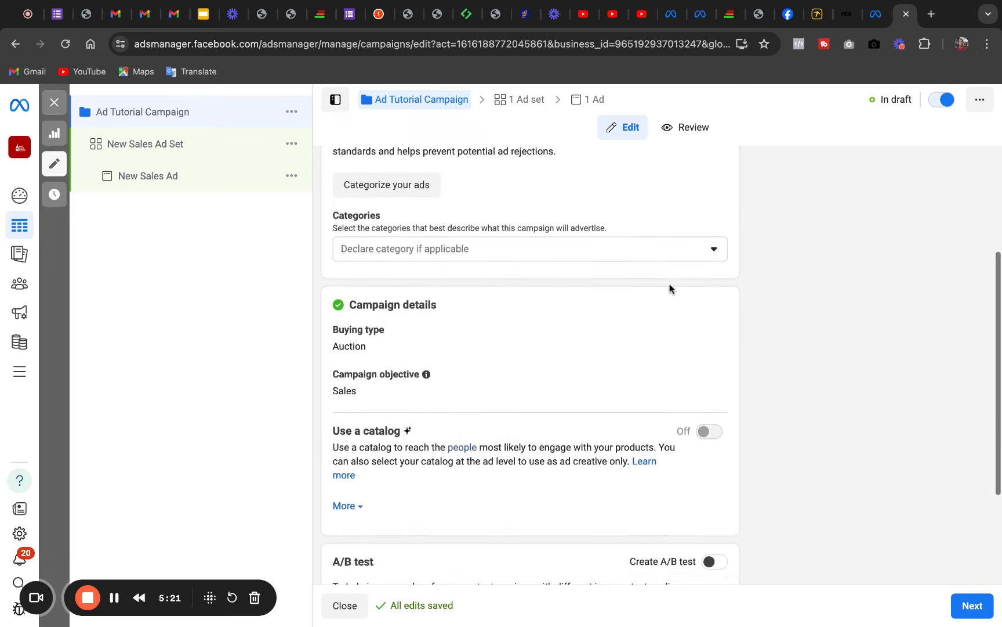
{"action": "scroll", "coordinate": [669, 289], "scroll_direction": "down", "scroll_amount": 5}
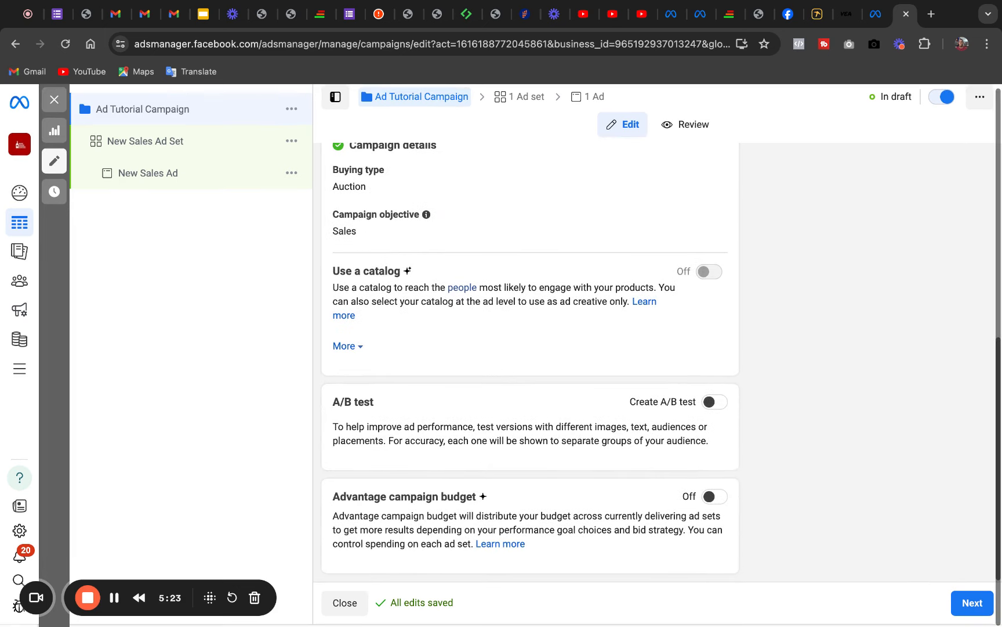
{"action": "scroll", "coordinate": [530, 360], "scroll_direction": "up", "scroll_amount": 1}
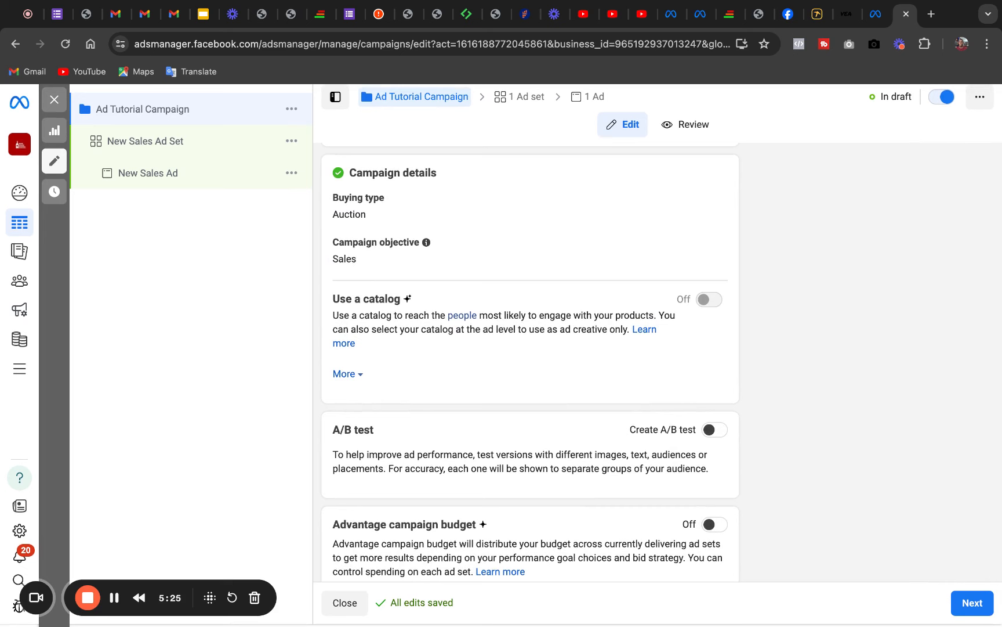
{"action": "scroll", "coordinate": [531, 360], "scroll_direction": "down", "scroll_amount": 1}
{"action": "scroll", "coordinate": [531, 360], "scroll_direction": "up", "scroll_amount": 1}
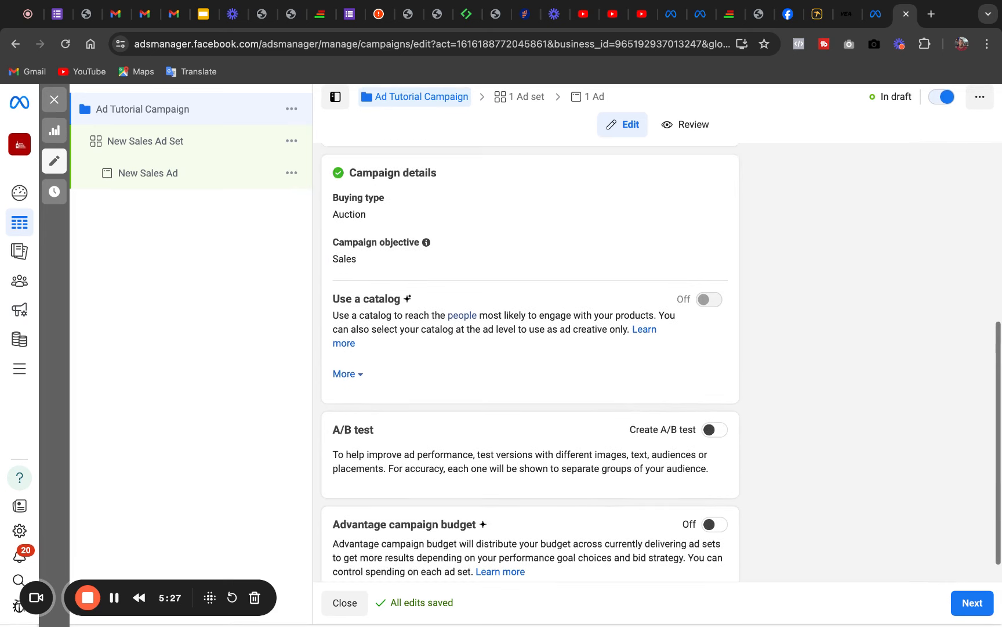
{"action": "scroll", "coordinate": [531, 360], "scroll_direction": "up", "scroll_amount": 5}
{"action": "scroll", "coordinate": [531, 360], "scroll_direction": "down", "scroll_amount": 6}
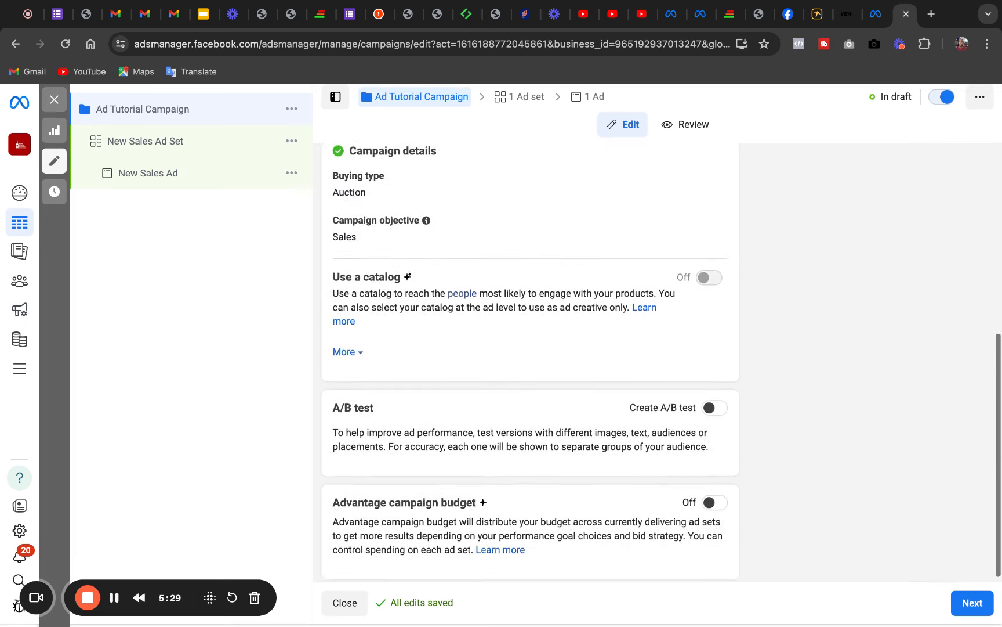
{"action": "scroll", "coordinate": [531, 360], "scroll_direction": "up", "scroll_amount": 10}
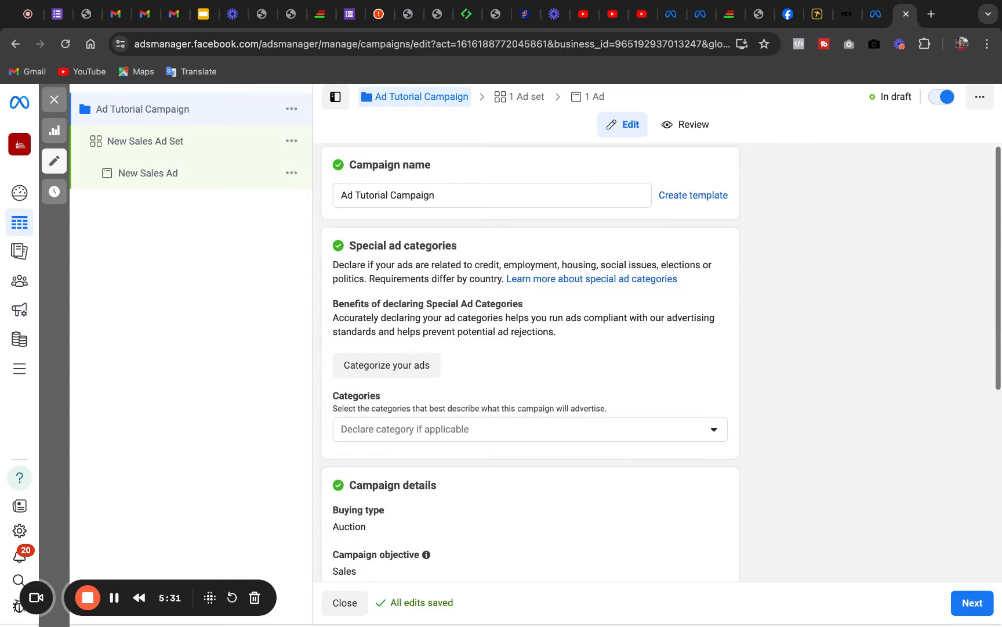
{"action": "scroll", "coordinate": [530, 360], "scroll_direction": "down", "scroll_amount": 8}
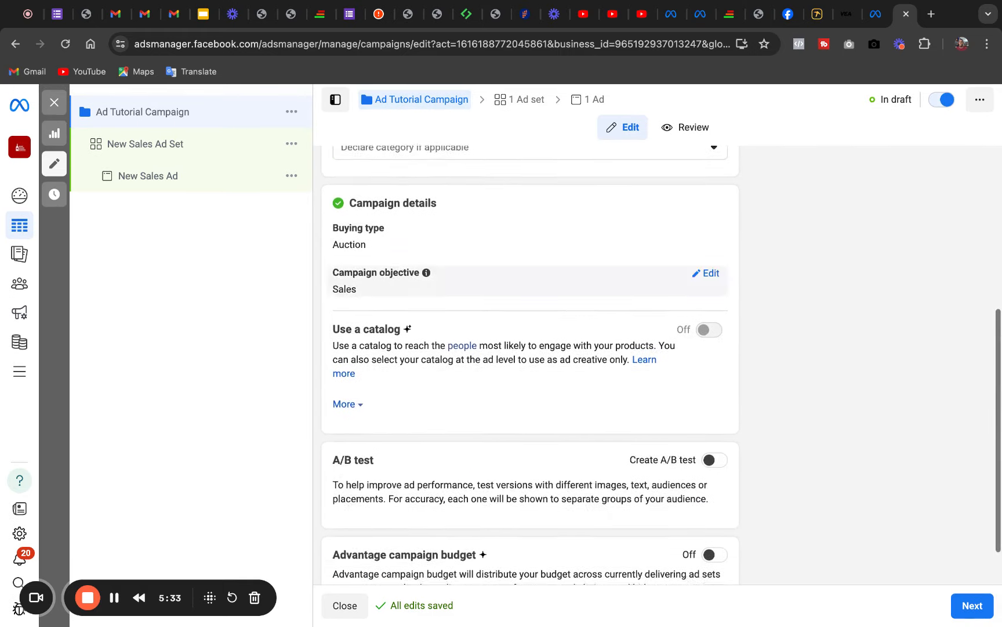
{"action": "scroll", "coordinate": [531, 360], "scroll_direction": "down", "scroll_amount": 2}
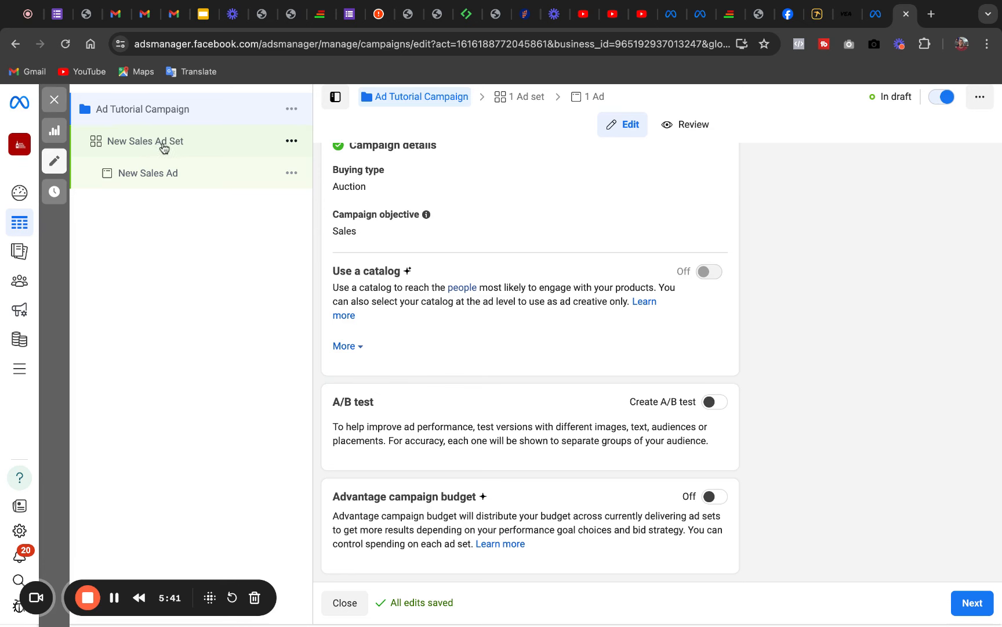
Open the new sales ad set and rename it as "Tutorial Adset".
{"action": "left_click", "coordinate": [162, 148]}
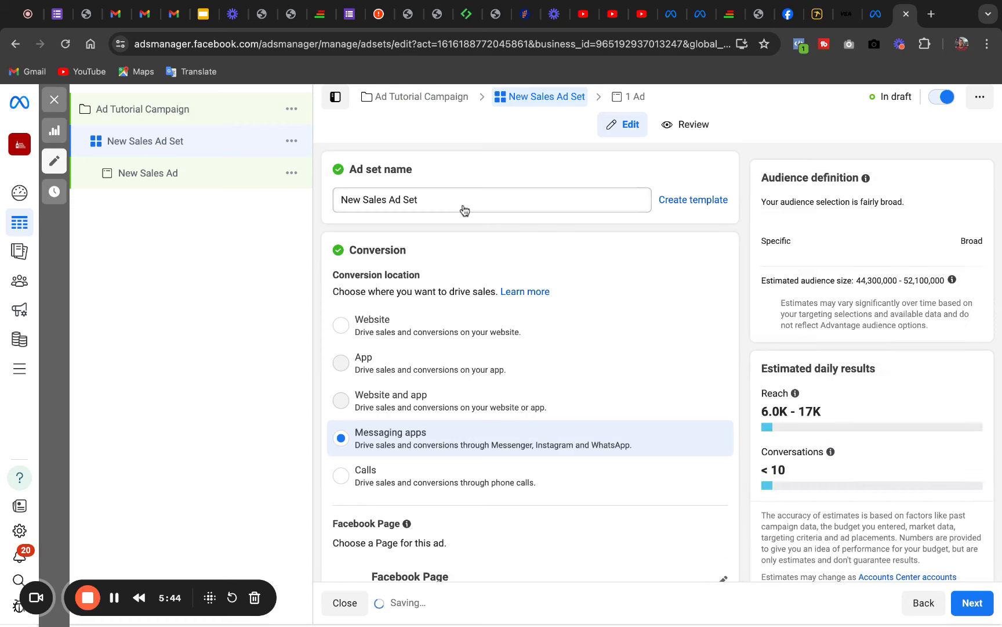
{"action": "left_click", "coordinate": [426, 200]}
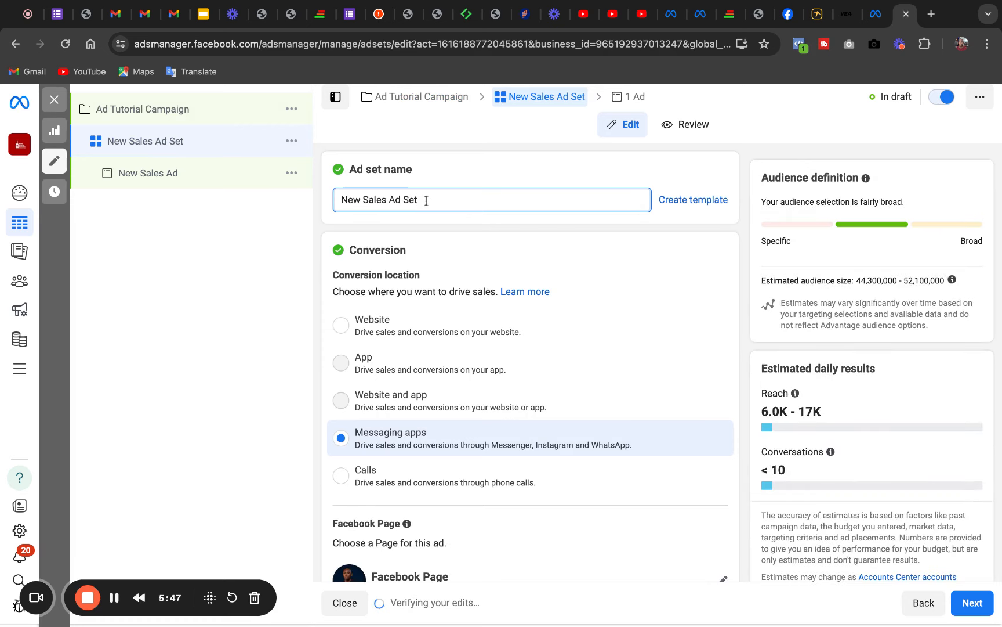
{"action": "key", "text": "alt+shift+Left"}
{"action": "key", "text": "alt+shift+Left"}
{"action": "key", "text": "alt+shift+Left"}
{"action": "key", "text": "alt+shift+Left"}
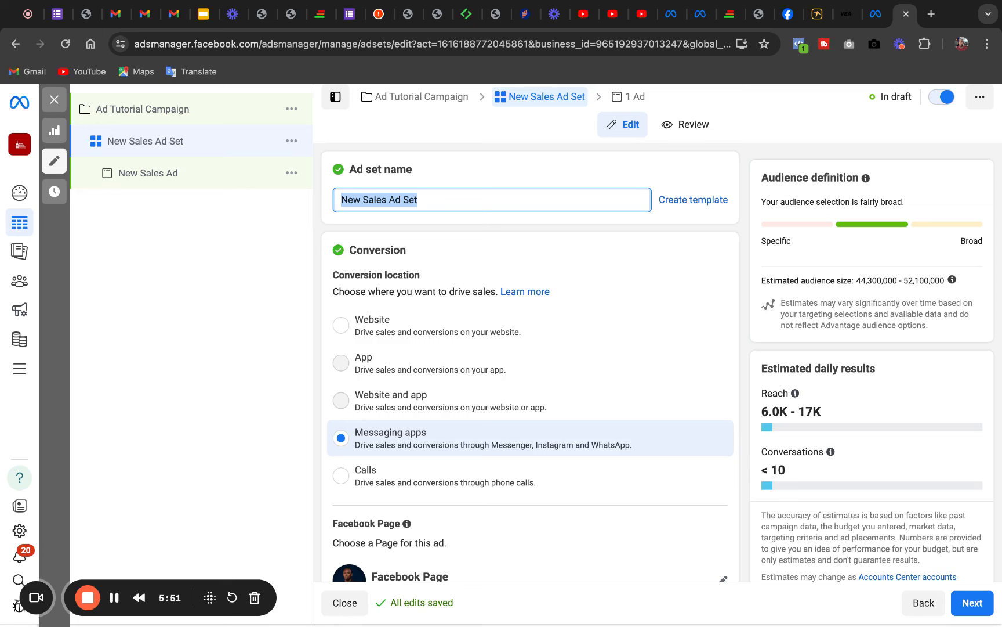
{"action": "type", "text": "Tutoria"}
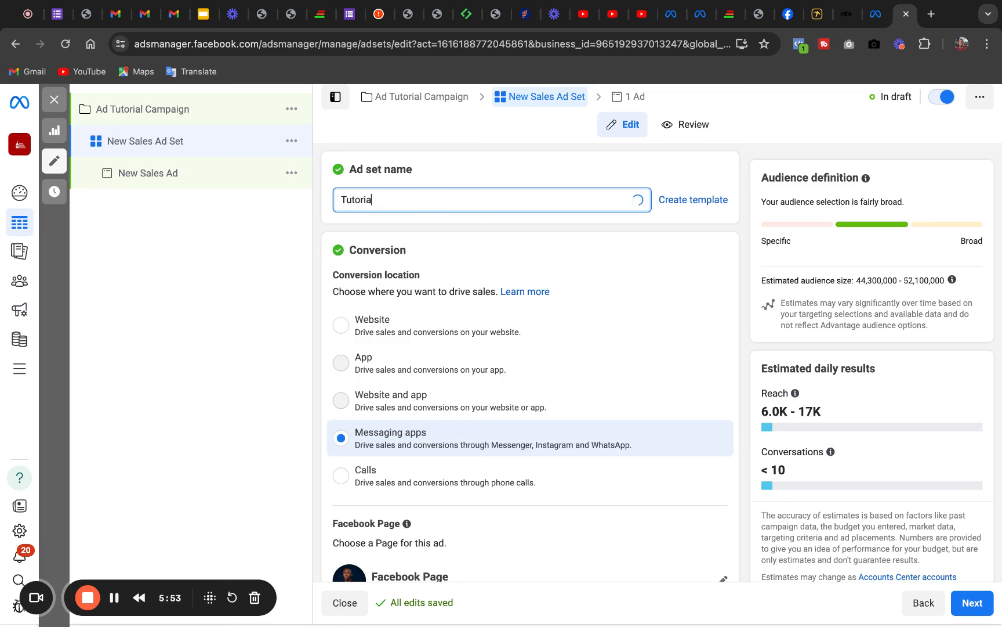
{"action": "type", "text": "l Adset"}
{"action": "left_click", "coordinate": [499, 162]}
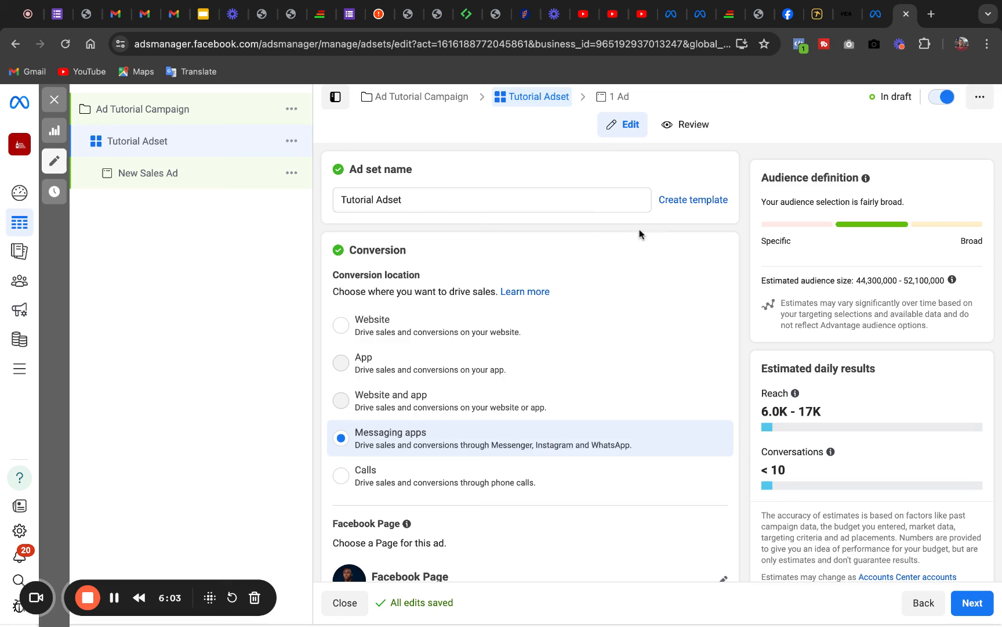
Change the ad set's Facebook Page to Wine House Nigeria, keeping messaging apps as the conversion location.
{"action": "scroll", "coordinate": [639, 234], "scroll_direction": "down", "scroll_amount": 2}
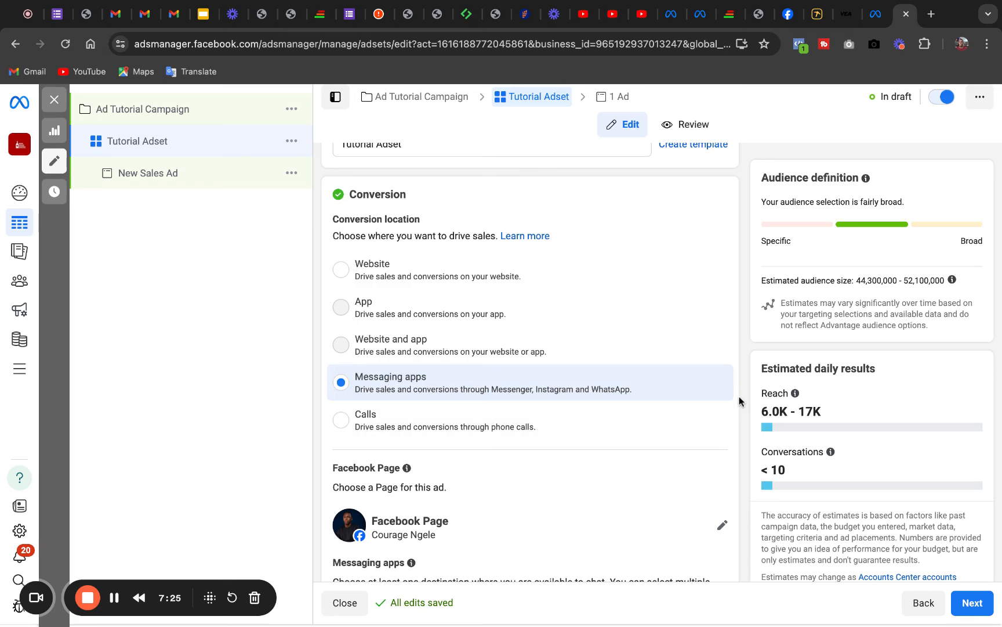
{"action": "scroll", "coordinate": [740, 400], "scroll_direction": "down", "scroll_amount": 5}
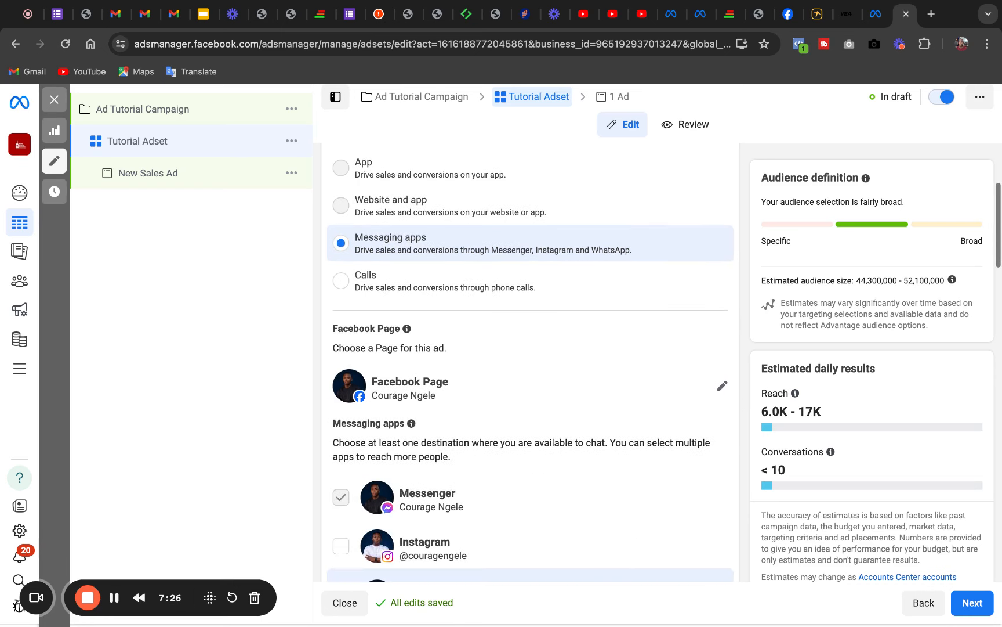
{"action": "scroll", "coordinate": [531, 362], "scroll_direction": "down", "scroll_amount": 1}
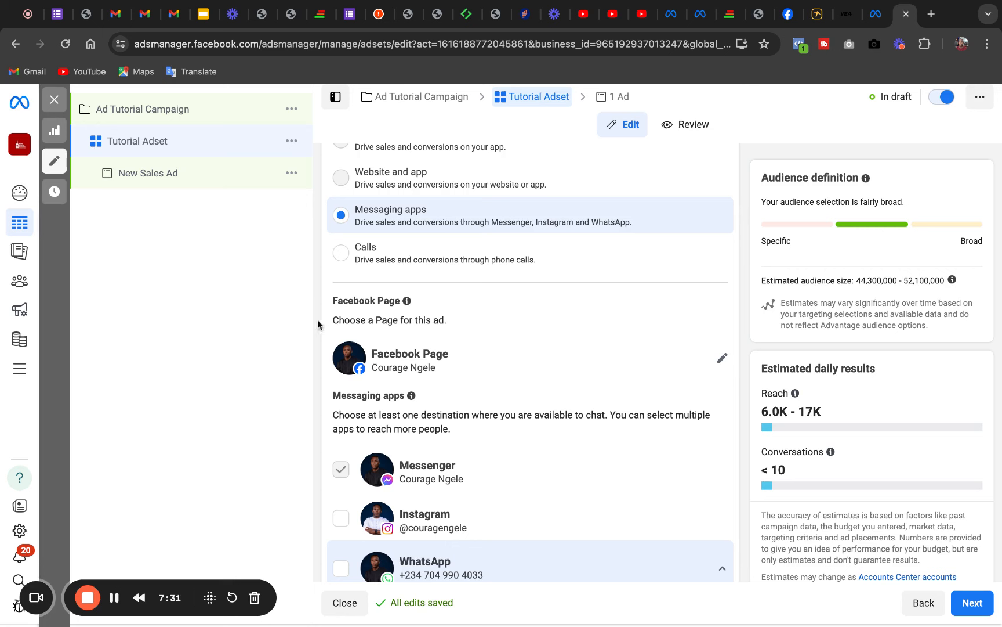
{"action": "left_click", "coordinate": [723, 363]}
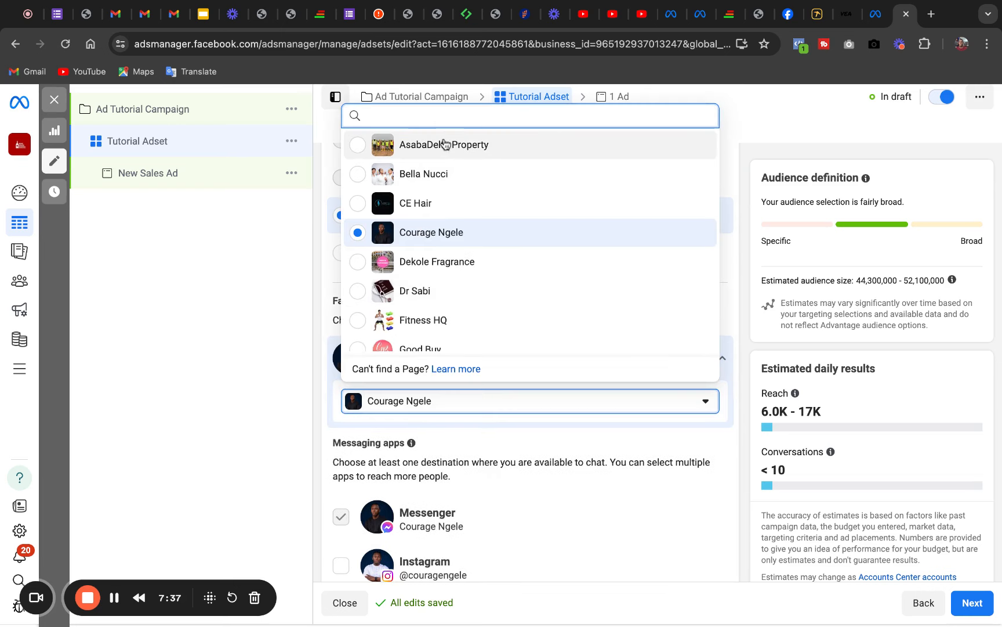
{"action": "left_click_drag", "start_coordinate": [436, 139], "coordinate": [447, 275]}
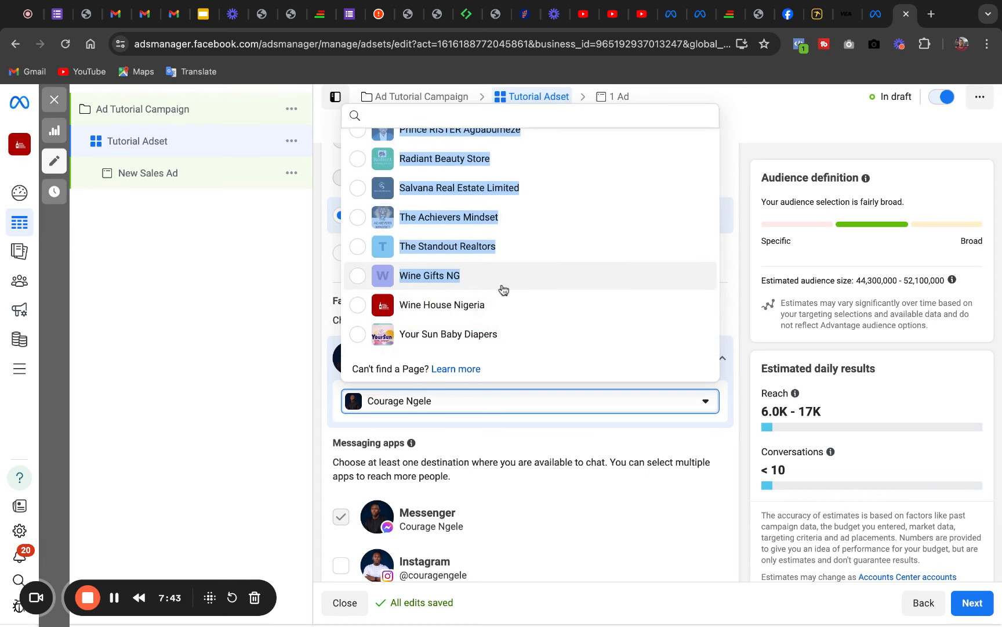
{"action": "left_click", "coordinate": [359, 312]}
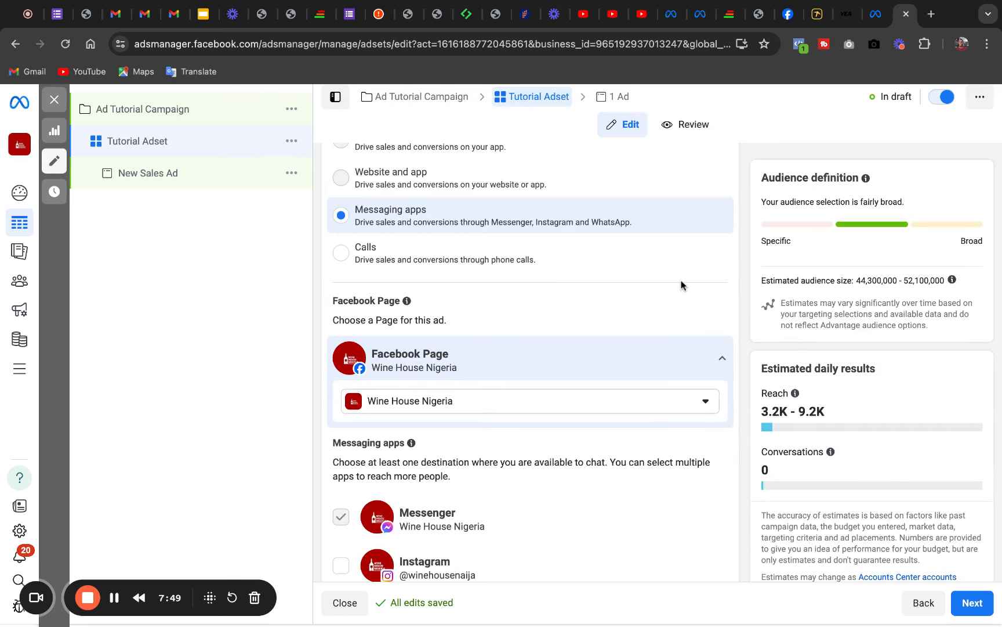
{"action": "scroll", "coordinate": [682, 285], "scroll_direction": "down", "scroll_amount": 2}
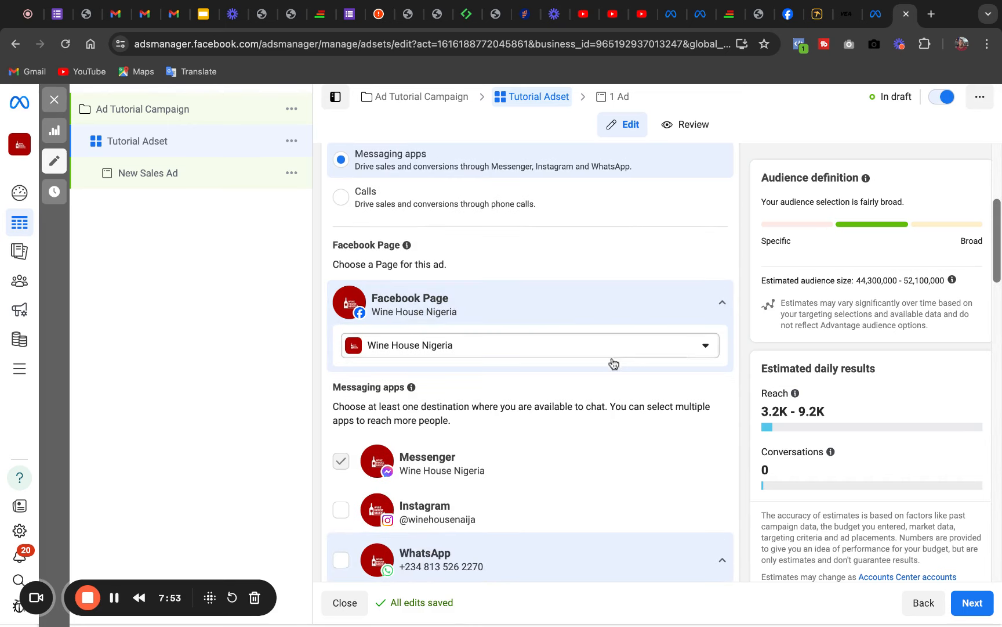
{"action": "left_click", "coordinate": [706, 347]}
{"action": "left_click", "coordinate": [706, 348]}
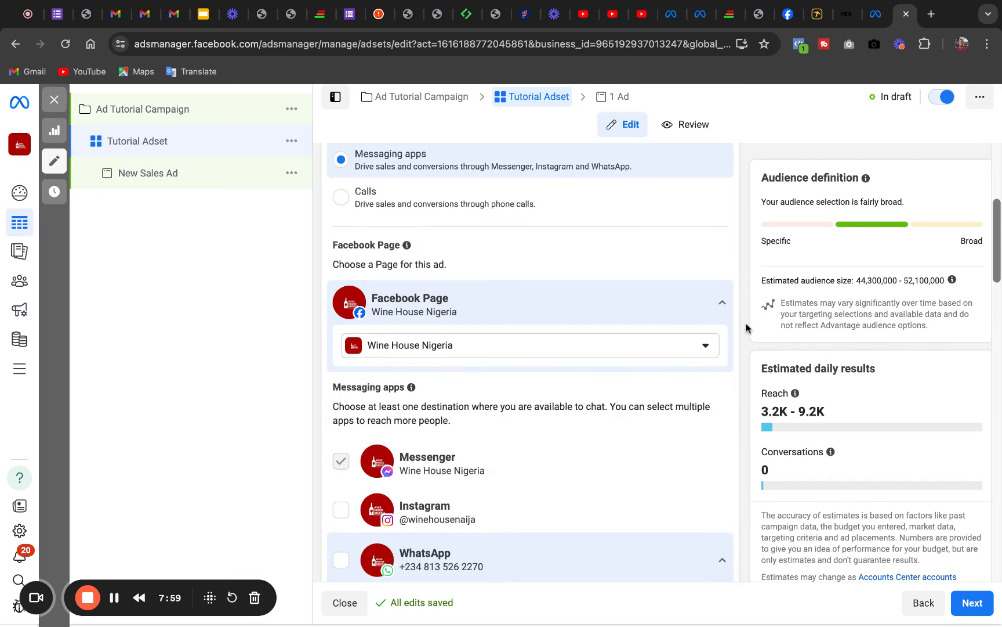
Make Instagram the only messaging app destination by including it and excluding Messenger.
{"action": "scroll", "coordinate": [747, 327], "scroll_direction": "down", "scroll_amount": 5}
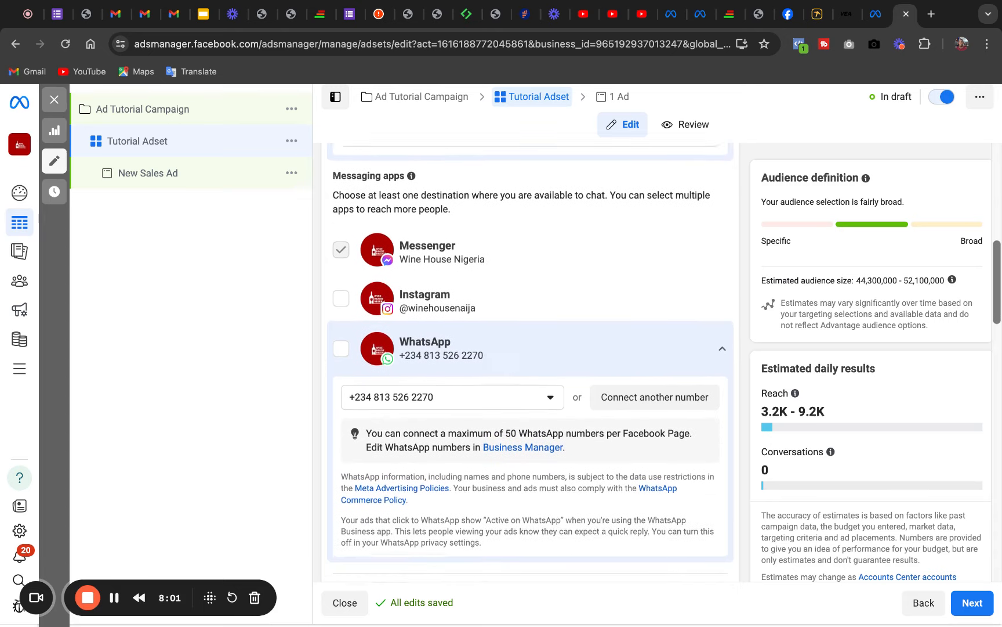
{"action": "scroll", "coordinate": [530, 362], "scroll_direction": "down", "scroll_amount": 1}
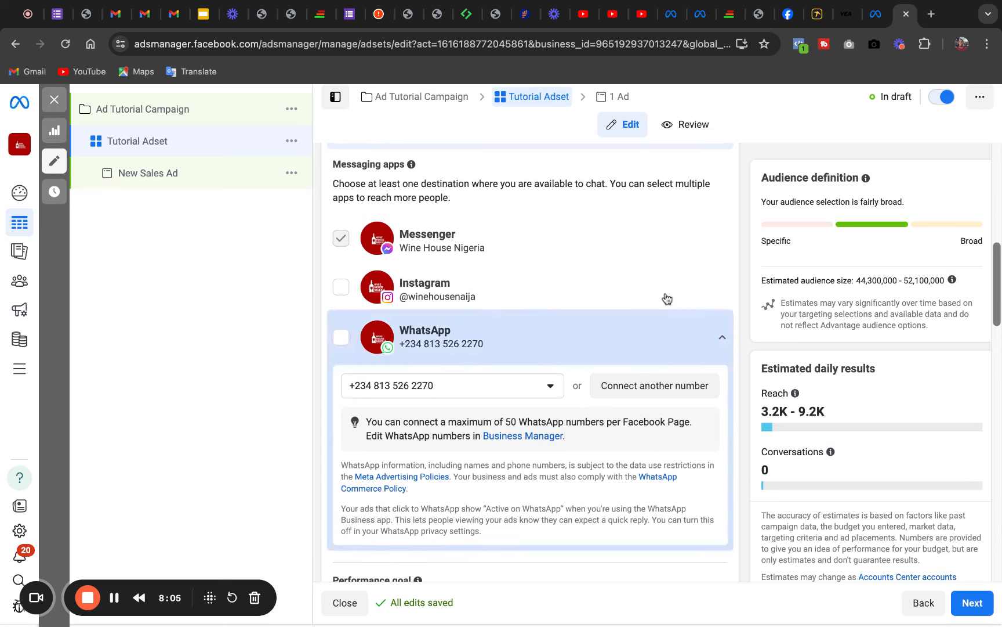
{"action": "left_click", "coordinate": [342, 294]}
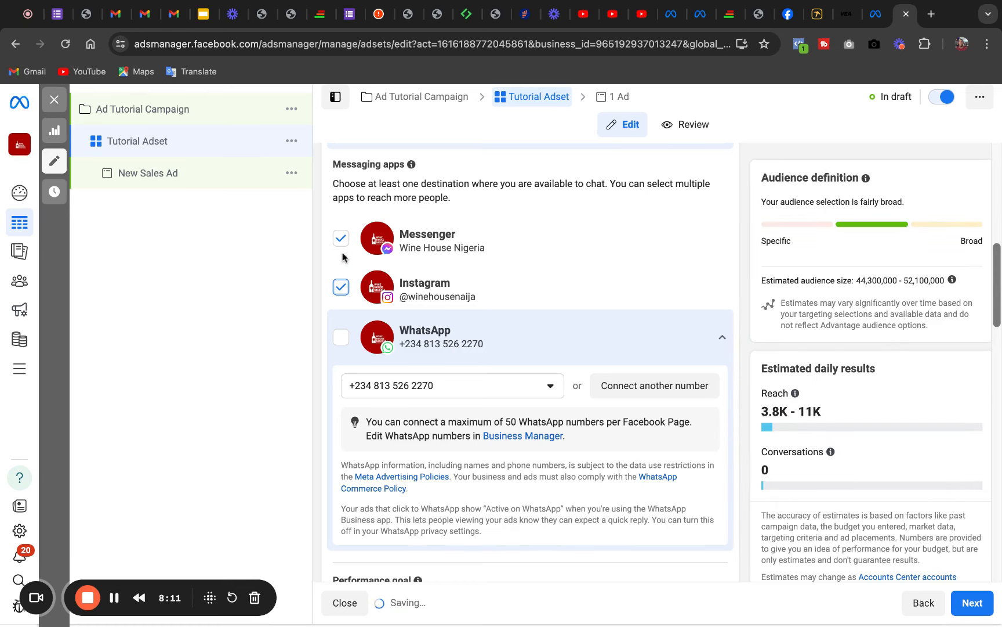
{"action": "left_click", "coordinate": [343, 243]}
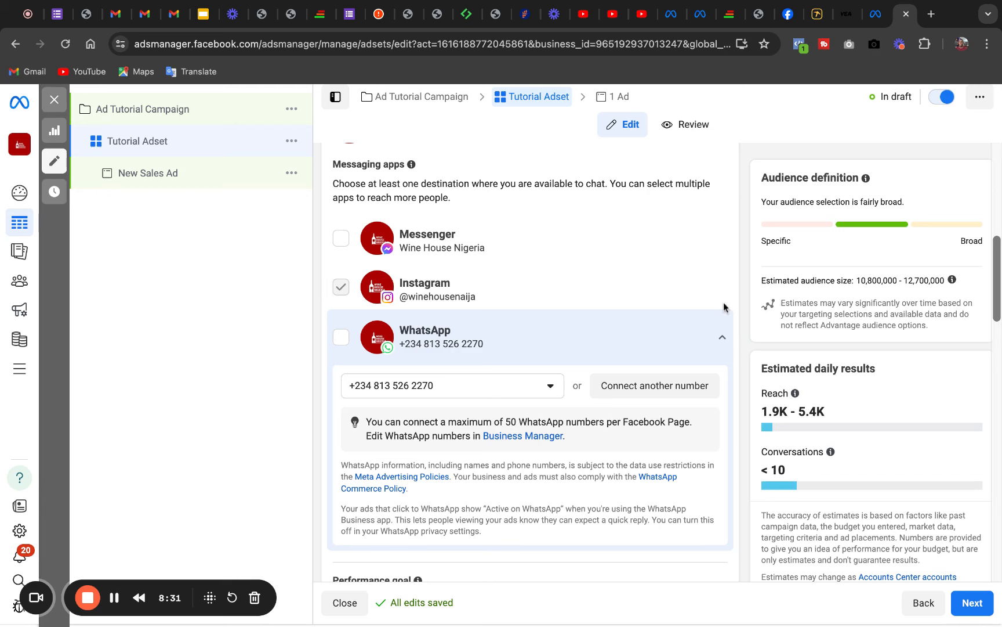
{"action": "key", "text": "shift+Down"}
{"action": "key", "text": "shift+Down"}
{"action": "key", "text": "shift+Down"}
{"action": "key", "text": "shift+Down"}
{"action": "key", "text": "shift+Down"}
{"action": "key", "text": "shift+Down"}
{"action": "key", "text": "shift+Down"}
{"action": "key", "text": "shift+Down"}
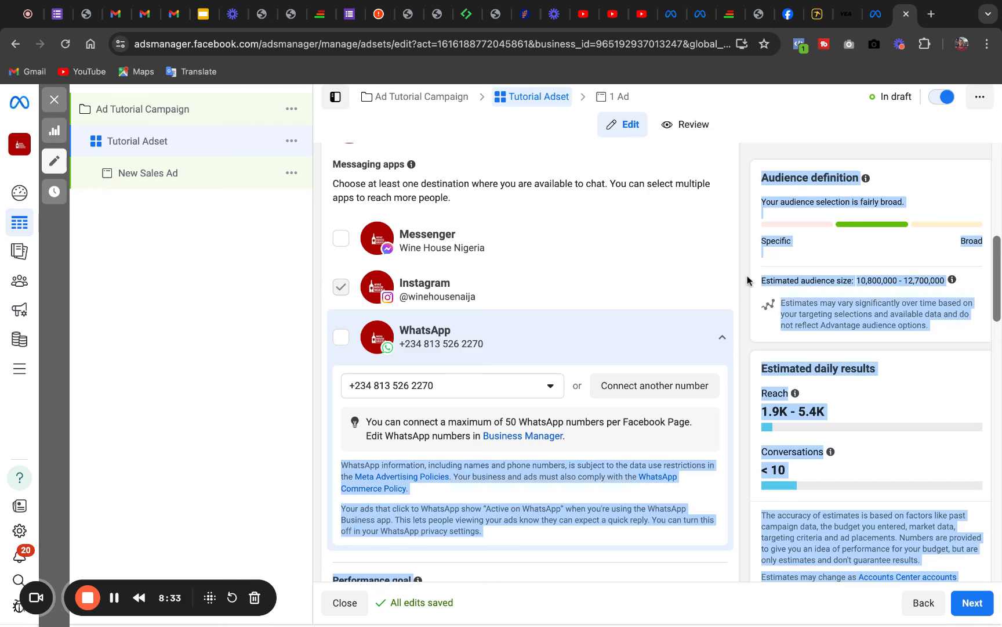
Set the ad set's daily budget to 10,000 NGN.
{"action": "scroll", "coordinate": [528, 360], "scroll_direction": "down", "scroll_amount": 10}
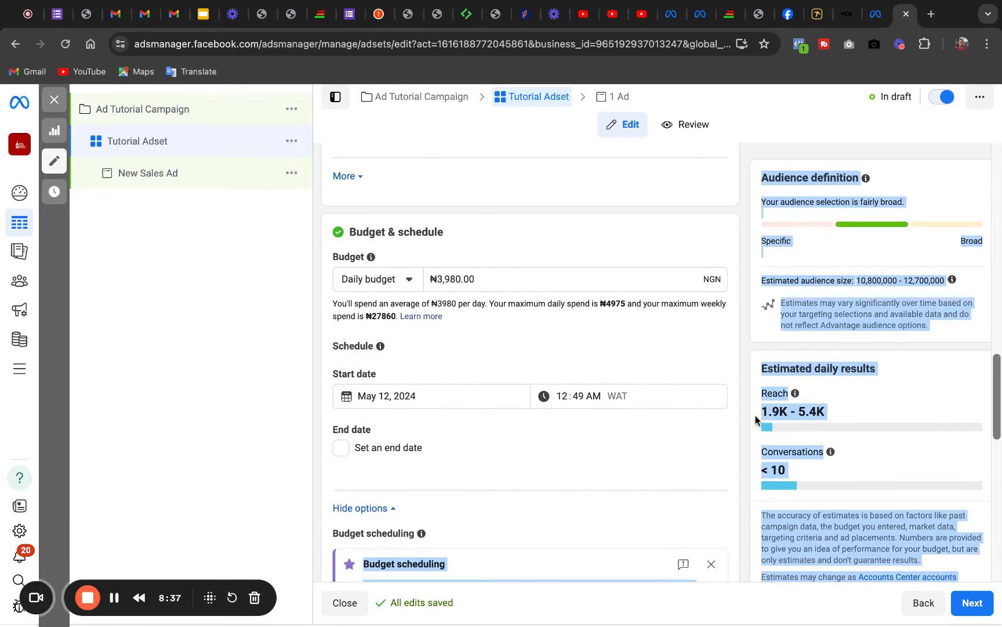
{"action": "left_click", "coordinate": [742, 380]}
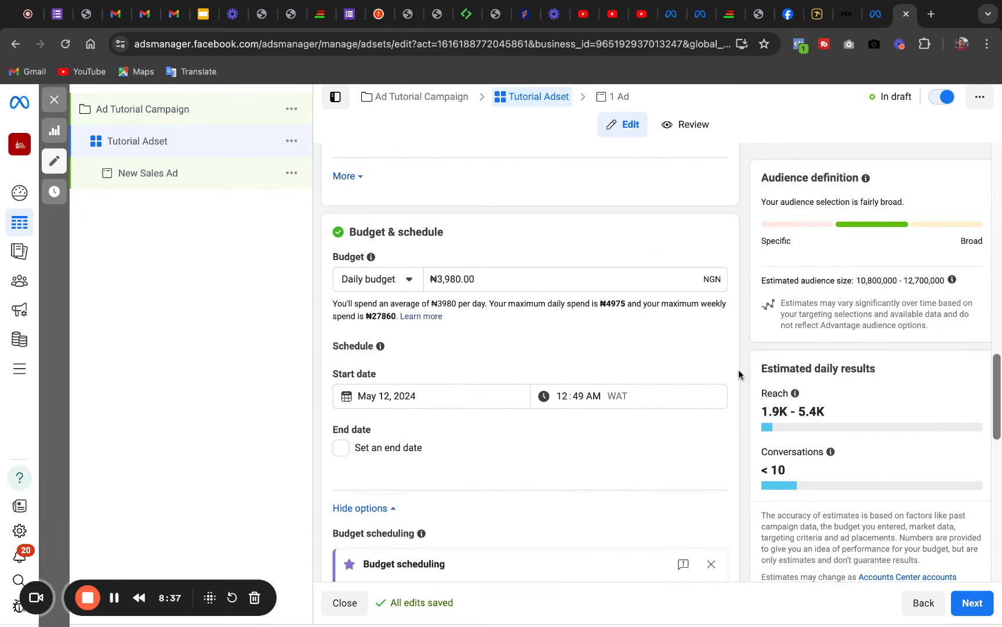
{"action": "left_click", "coordinate": [461, 279]}
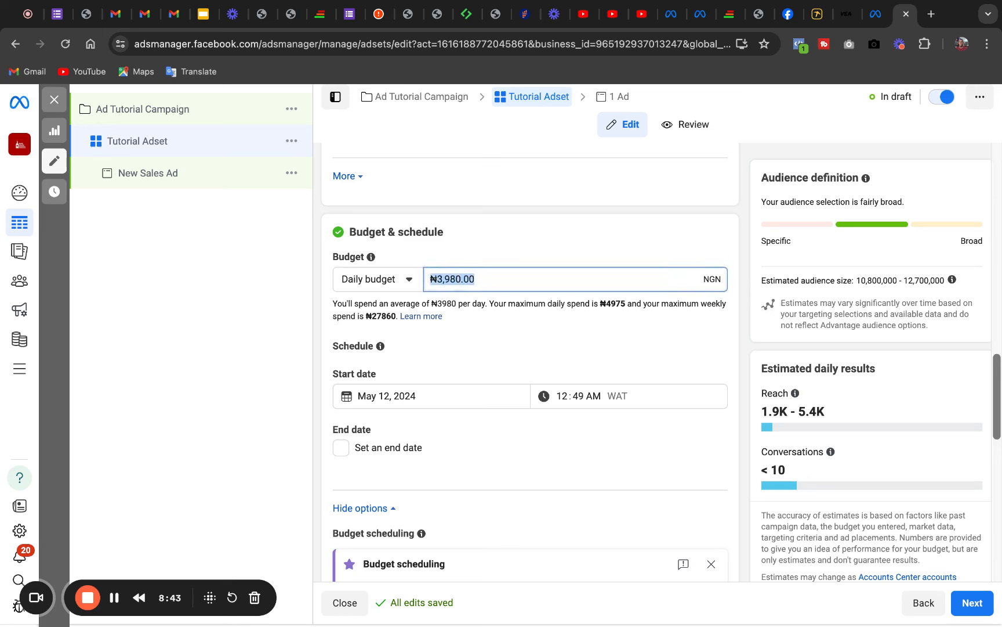
{"action": "type", "text": "5000"}
{"action": "key", "text": "BackSpace"}
{"action": "key", "text": "BackSpace"}
{"action": "key", "text": "BackSpace"}
{"action": "key", "text": "BackSpace"}
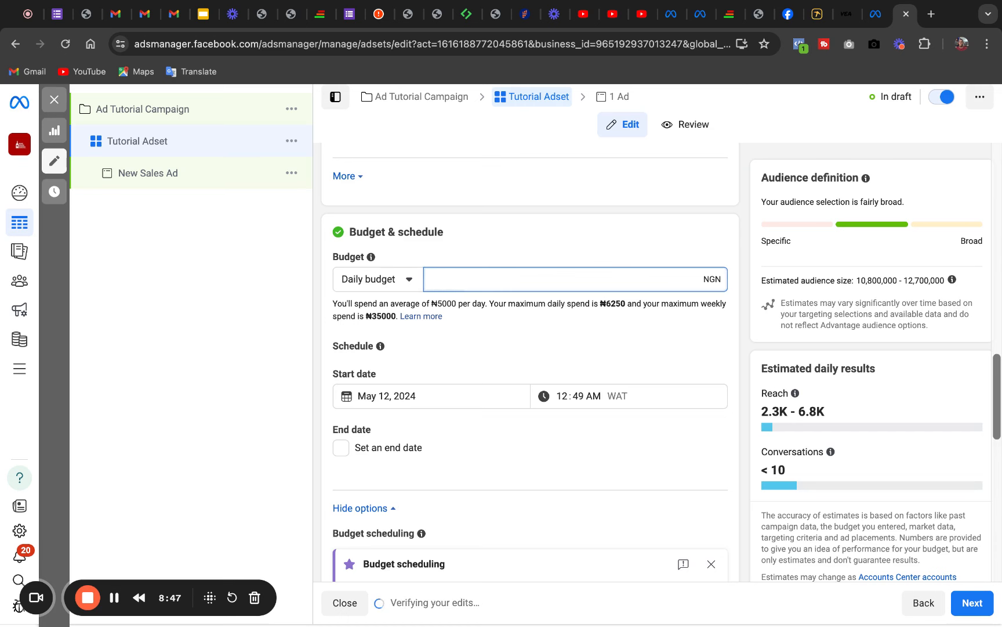
{"action": "type", "text": "10000"}
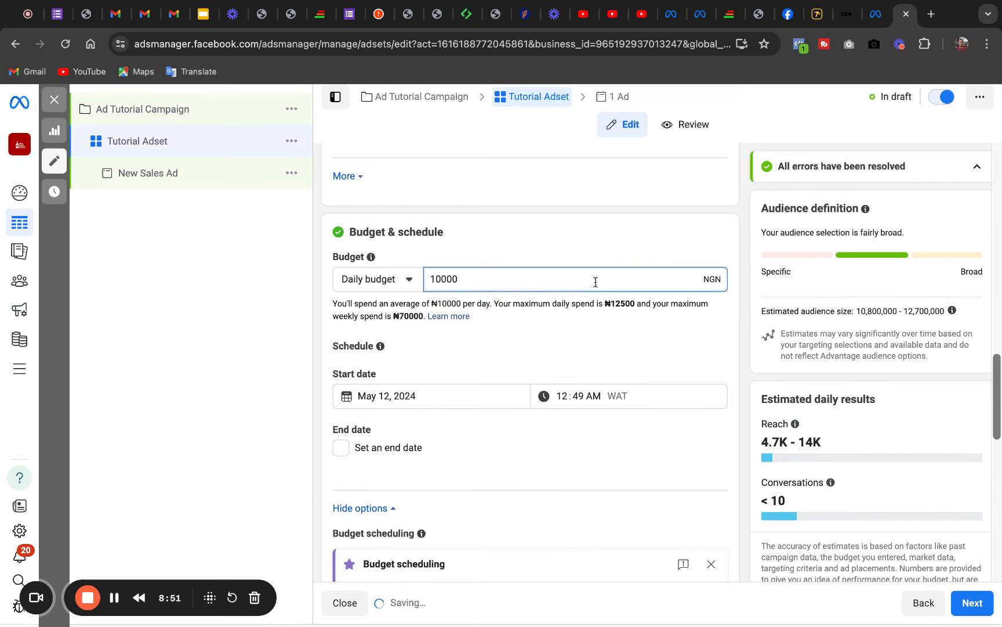
{"action": "left_click", "coordinate": [685, 225]}
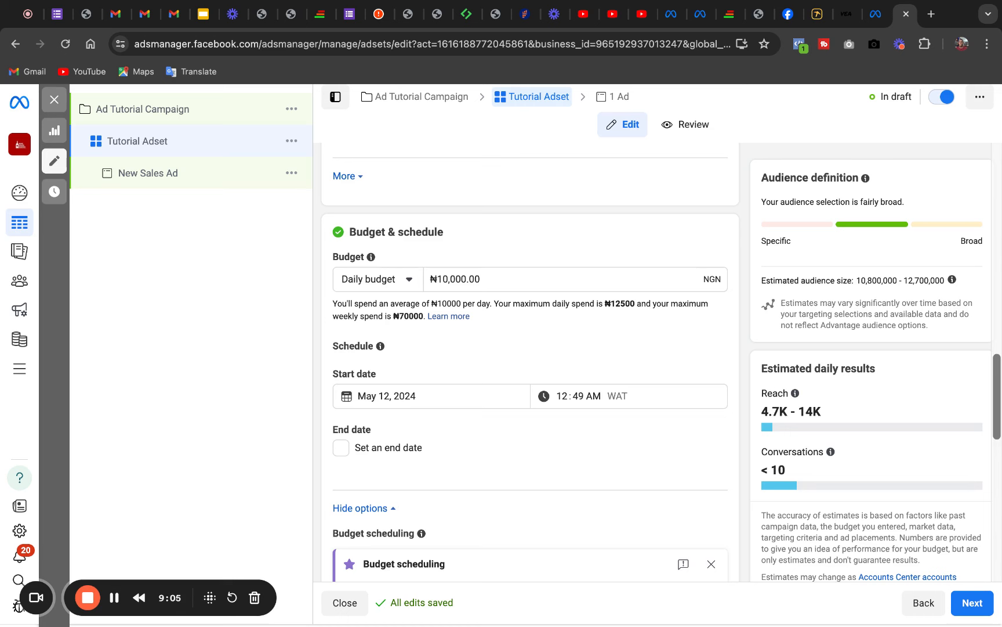
Review the ad set's schedule, budget scheduling, ad scheduling, audience controls and Advantage+ audience settings.
{"action": "scroll", "coordinate": [738, 306], "scroll_direction": "down", "scroll_amount": 3}
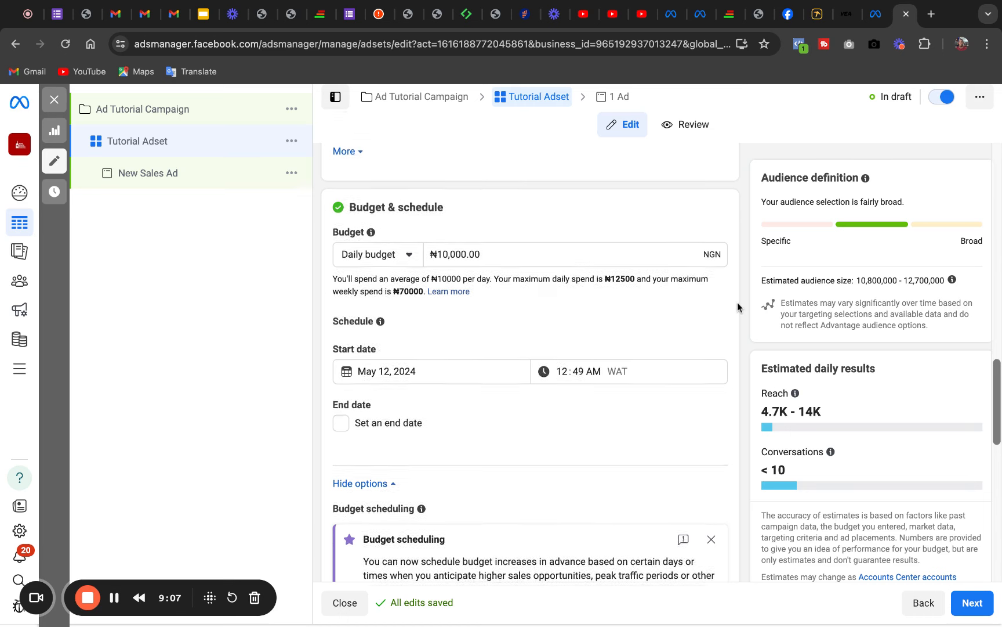
{"action": "scroll", "coordinate": [662, 362], "scroll_direction": "down", "scroll_amount": 2}
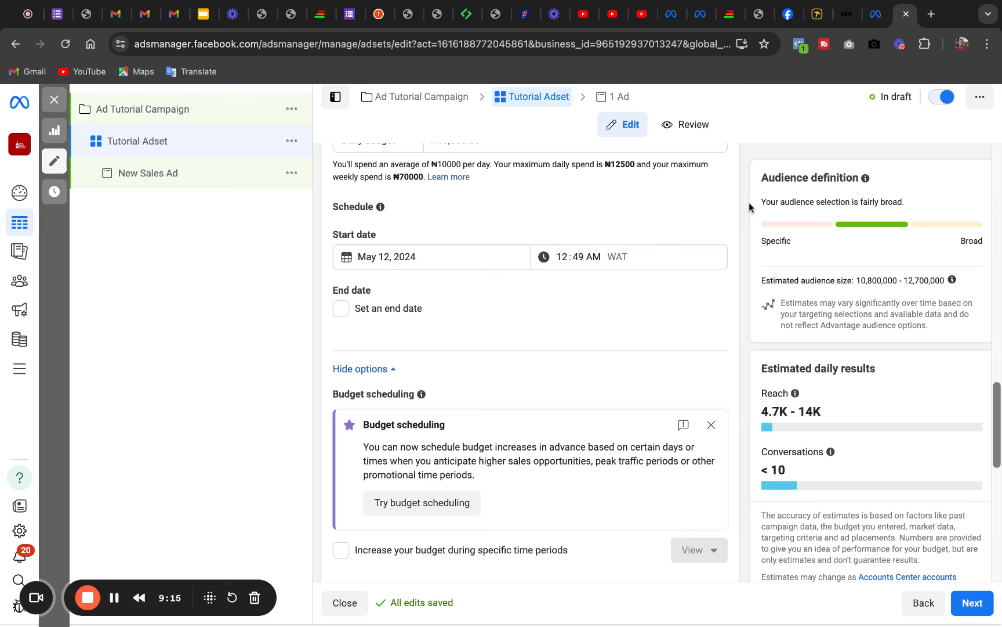
{"action": "scroll", "coordinate": [749, 202], "scroll_direction": "down", "scroll_amount": 1}
{"action": "scroll", "coordinate": [530, 363], "scroll_direction": "down", "scroll_amount": 7}
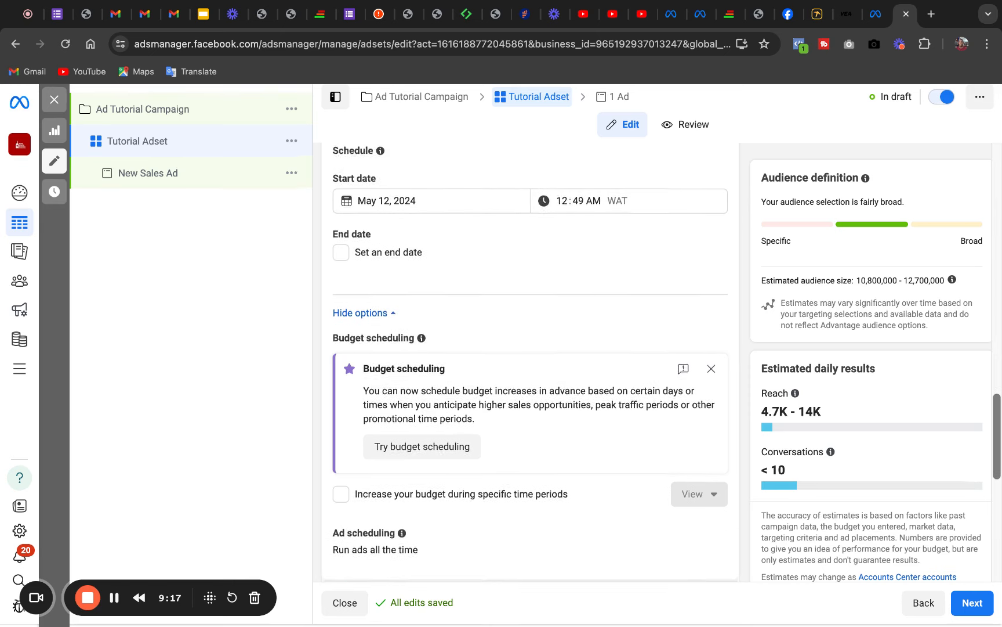
{"action": "scroll", "coordinate": [530, 362], "scroll_direction": "down", "scroll_amount": 2}
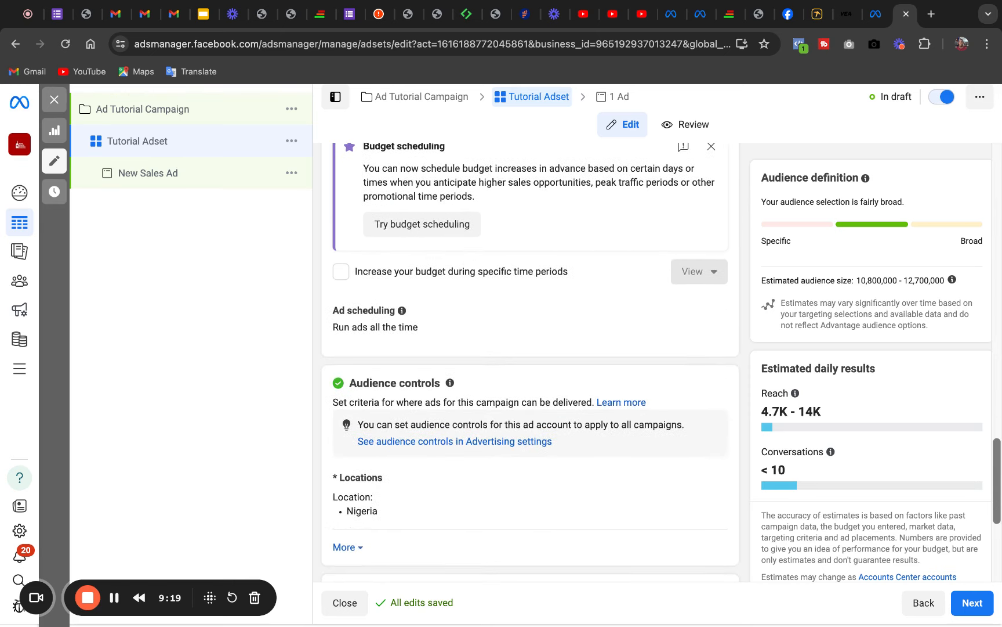
{"action": "scroll", "coordinate": [530, 363], "scroll_direction": "down", "scroll_amount": 5}
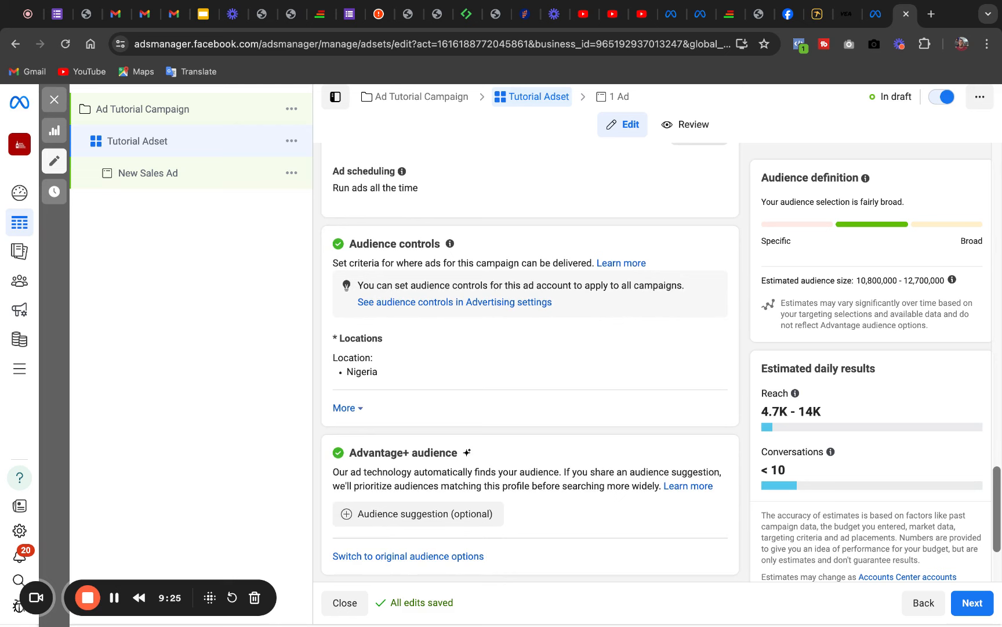
{"action": "scroll", "coordinate": [530, 363], "scroll_direction": "down", "scroll_amount": 2}
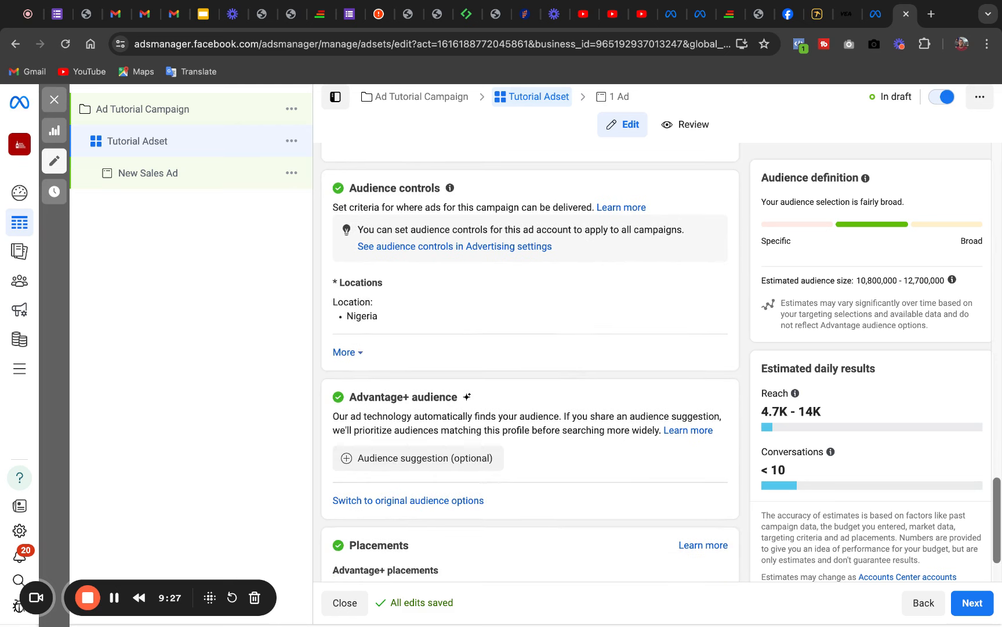
Replace Nigeria with the city of Lagos, Lagos State, as the included audience location.
{"action": "scroll", "coordinate": [531, 362], "scroll_direction": "up", "scroll_amount": 3}
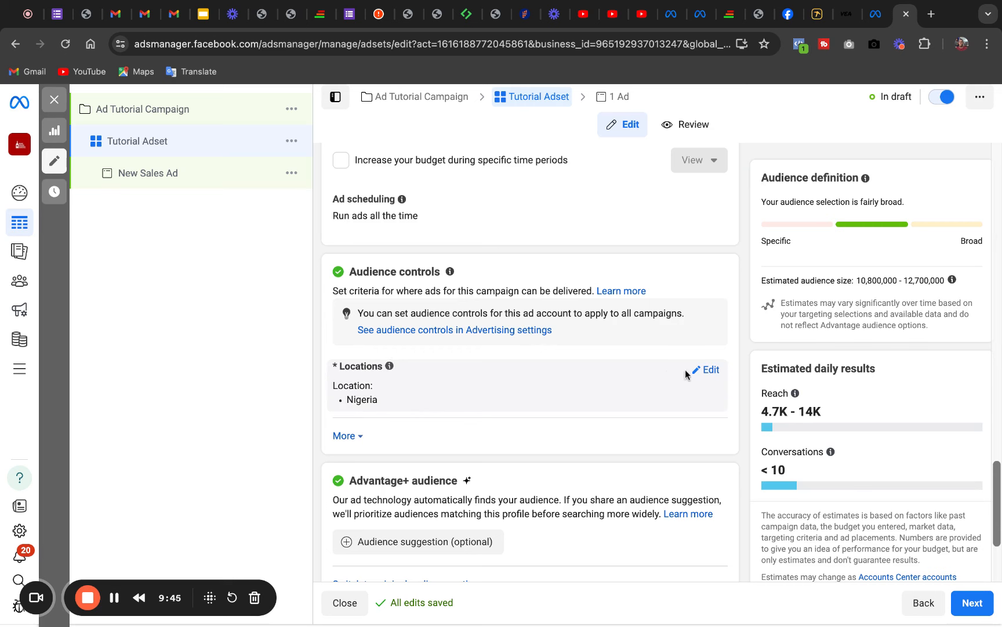
{"action": "left_click", "coordinate": [707, 370]}
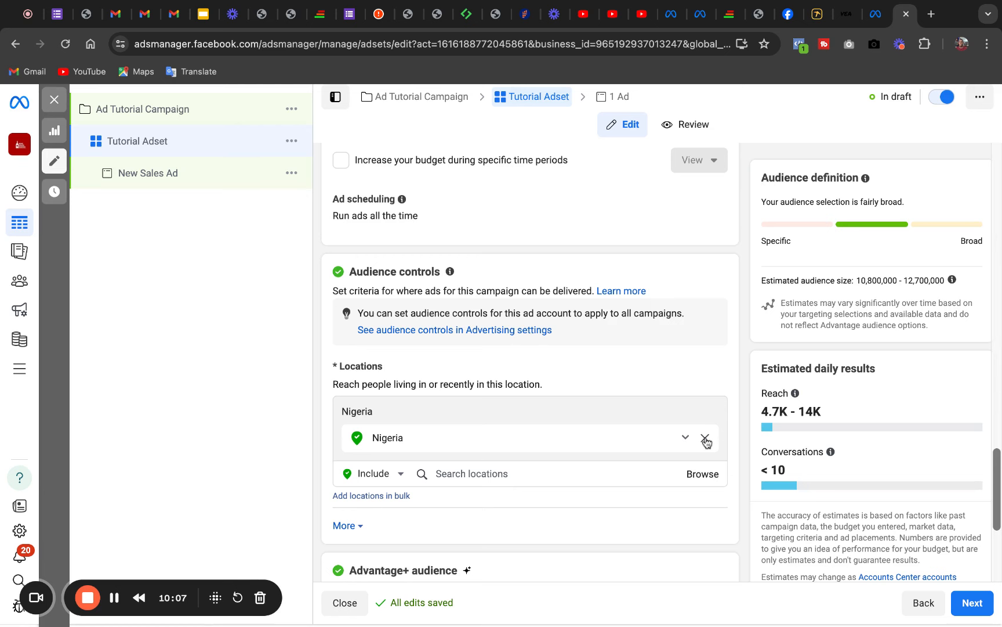
{"action": "left_click", "coordinate": [706, 442]}
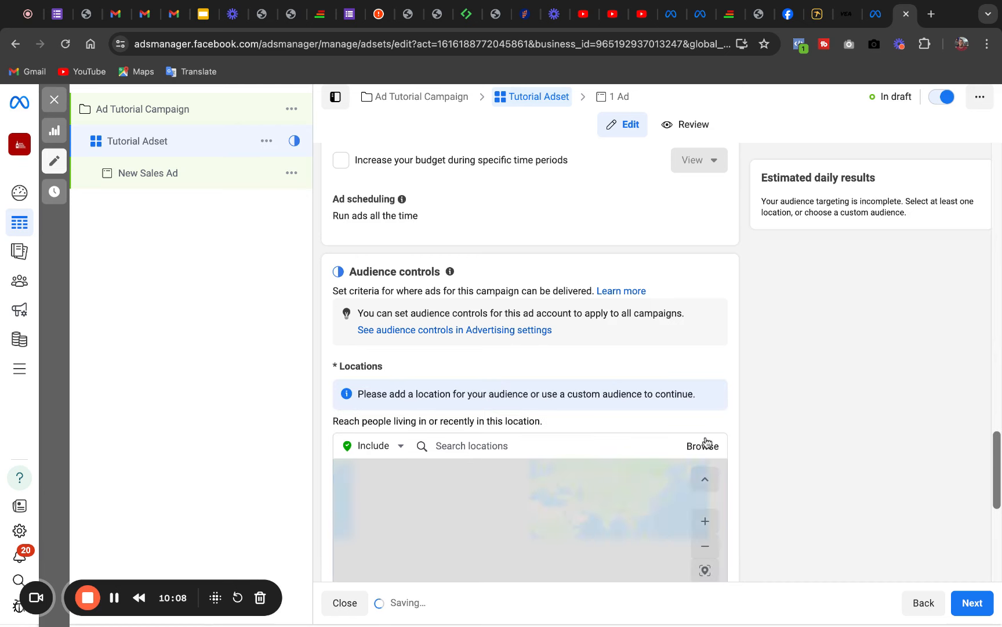
{"action": "left_click", "coordinate": [550, 445]}
{"action": "type", "text": "lagos"}
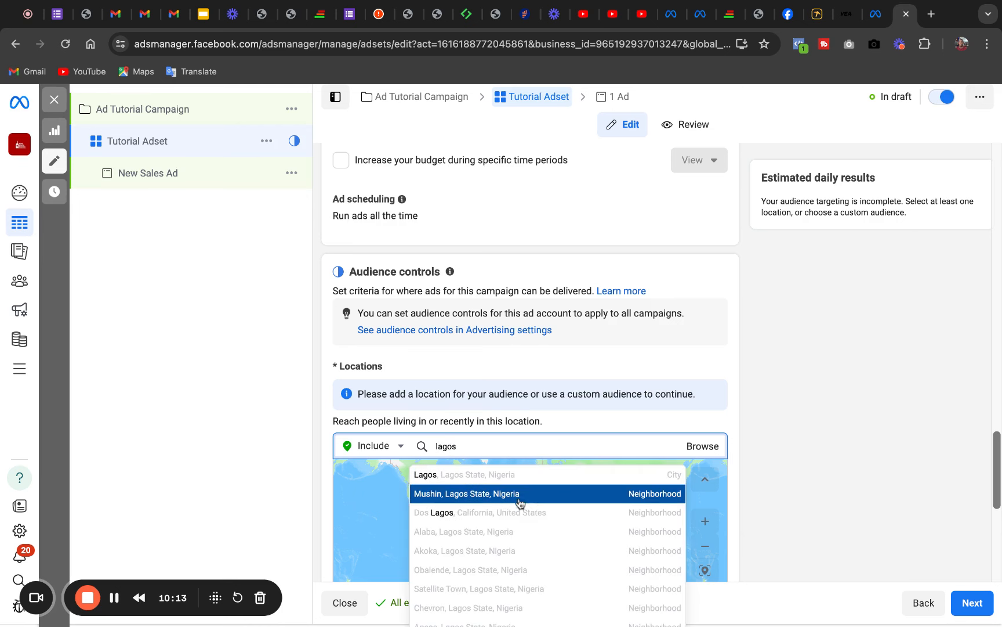
{"action": "left_click", "coordinate": [492, 478]}
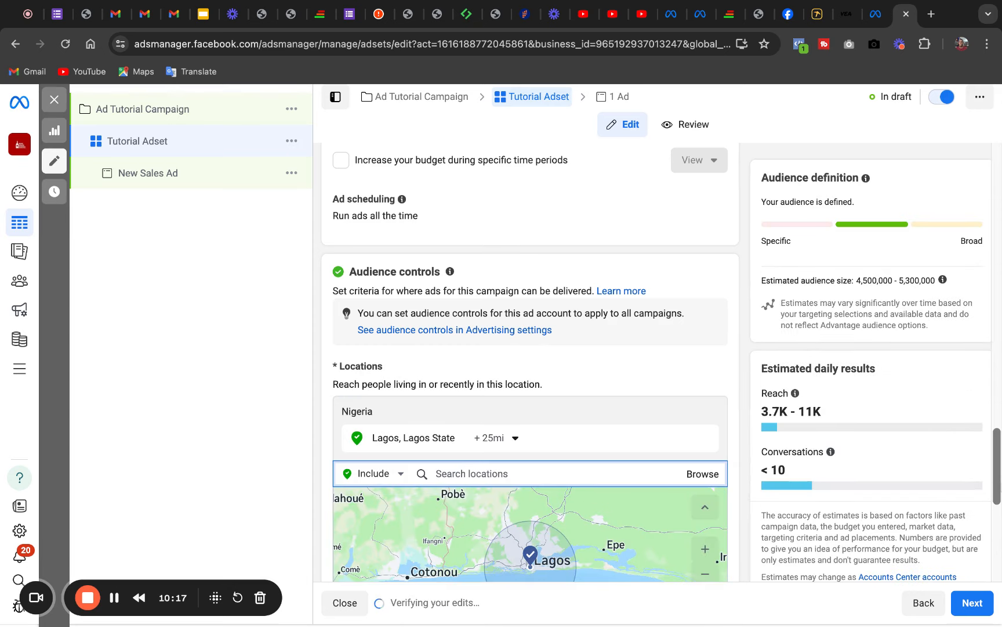
Try a 14-mile targeting radius around Lagos and set the radius back to 25 miles.
{"action": "left_click_drag", "start_coordinate": [998, 472], "coordinate": [998, 472]}
{"action": "scroll", "coordinate": [998, 475], "scroll_direction": "down", "scroll_amount": 3}
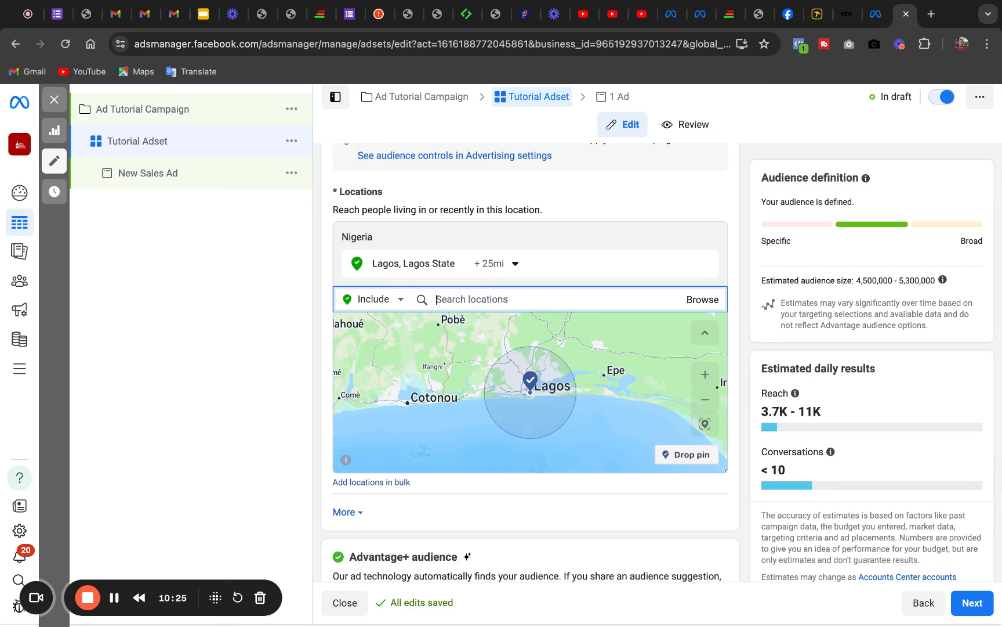
{"action": "left_click", "coordinate": [516, 266]}
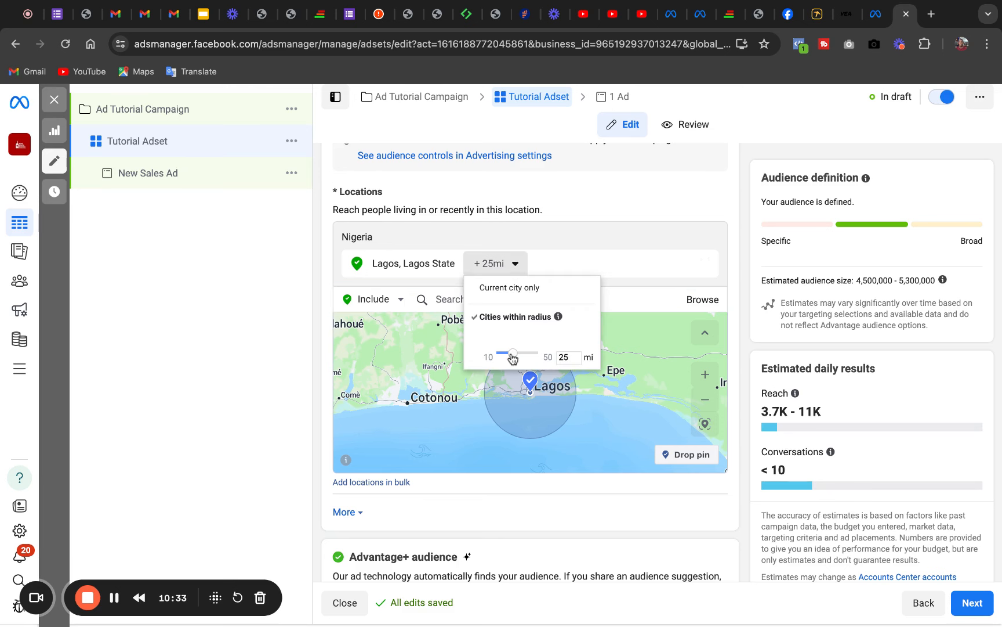
{"action": "left_click_drag", "start_coordinate": [513, 355], "coordinate": [503, 355]}
{"action": "left_click", "coordinate": [545, 402]}
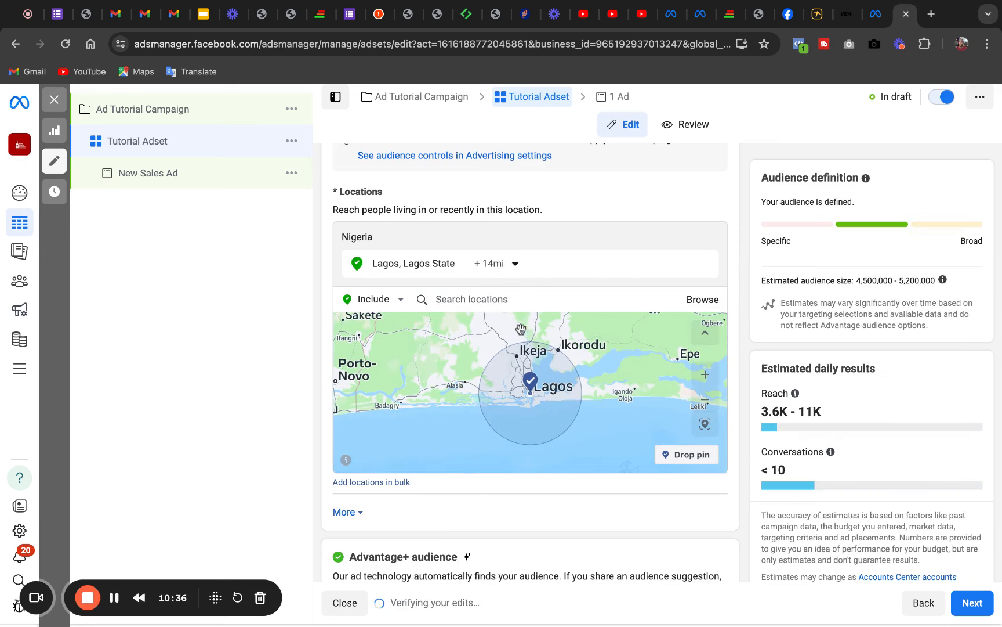
{"action": "left_click", "coordinate": [514, 264]}
{"action": "left_click_drag", "start_coordinate": [503, 355], "coordinate": [512, 355]}
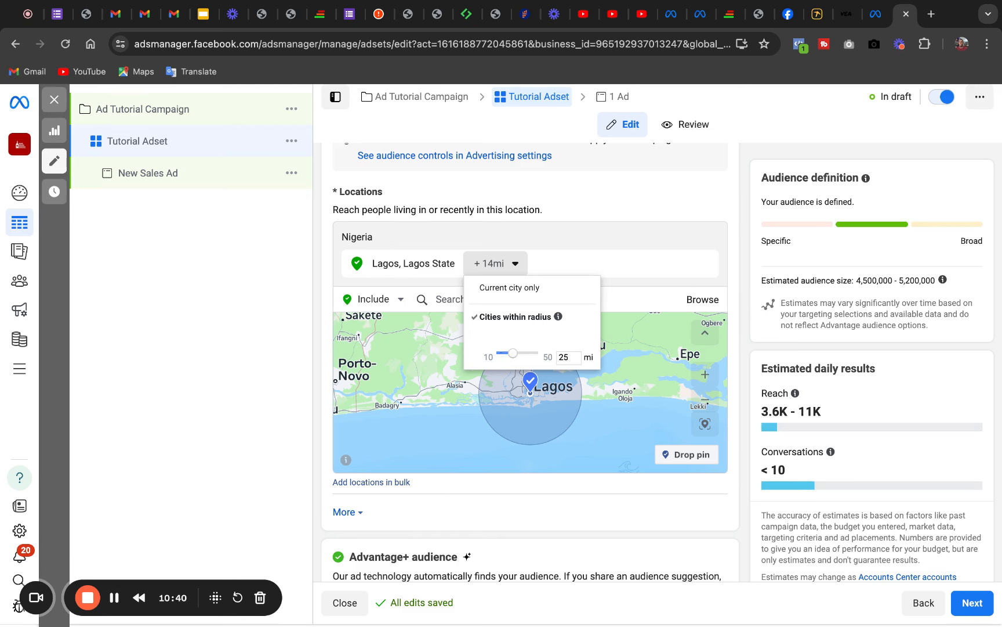
{"action": "left_click", "coordinate": [531, 399]}
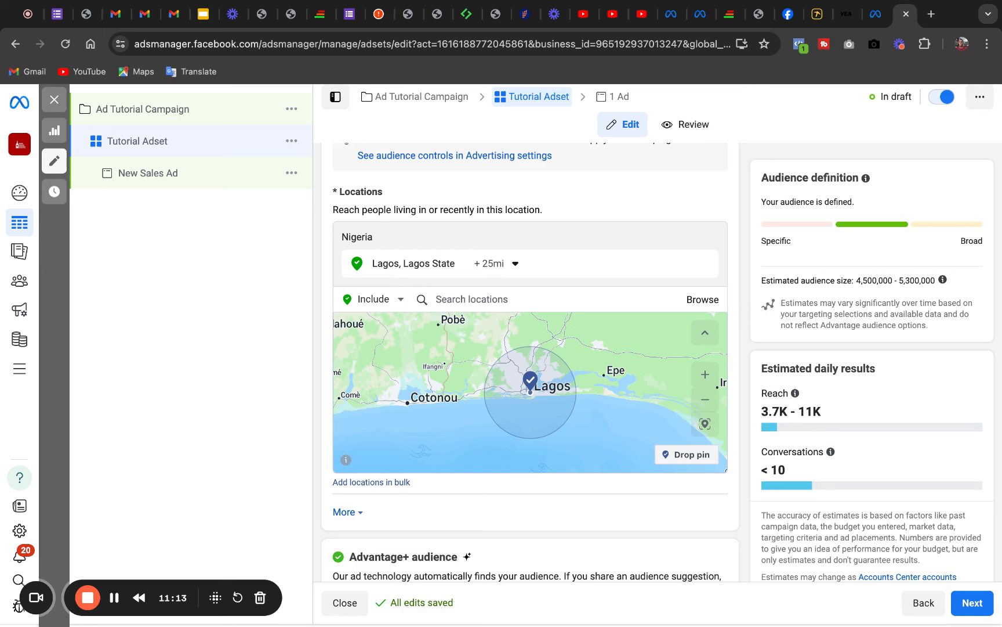
Include the cities Abuja, Federal Capital Territory, and Port Harcourt, Rivers State, as audience locations and dismiss the all-cities suggestion.
{"action": "left_click", "coordinate": [508, 301]}
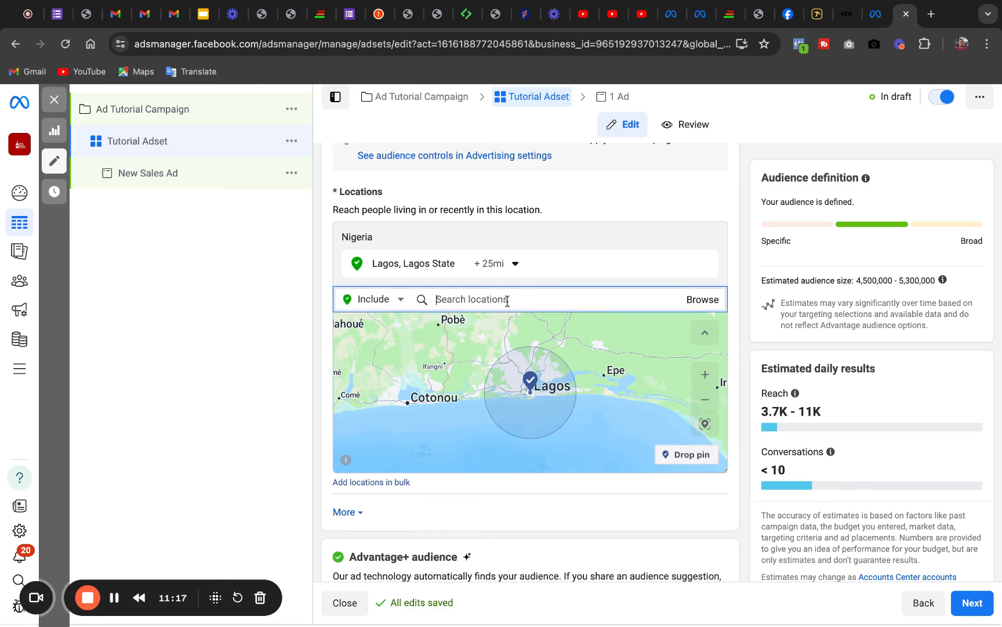
{"action": "type", "text": "abuja"}
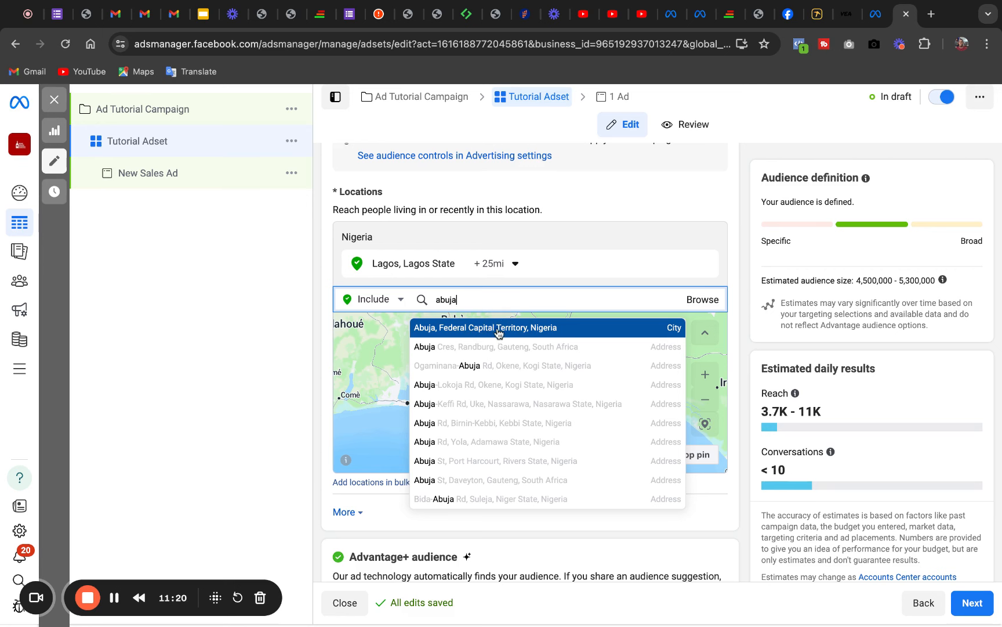
{"action": "left_click", "coordinate": [498, 329]}
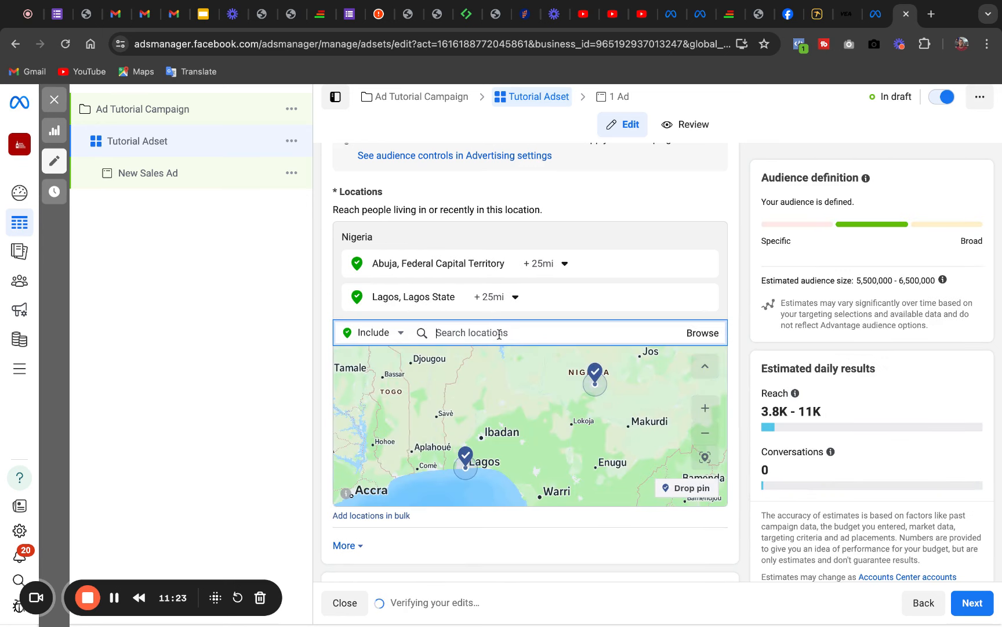
{"action": "type", "text": "port ha"}
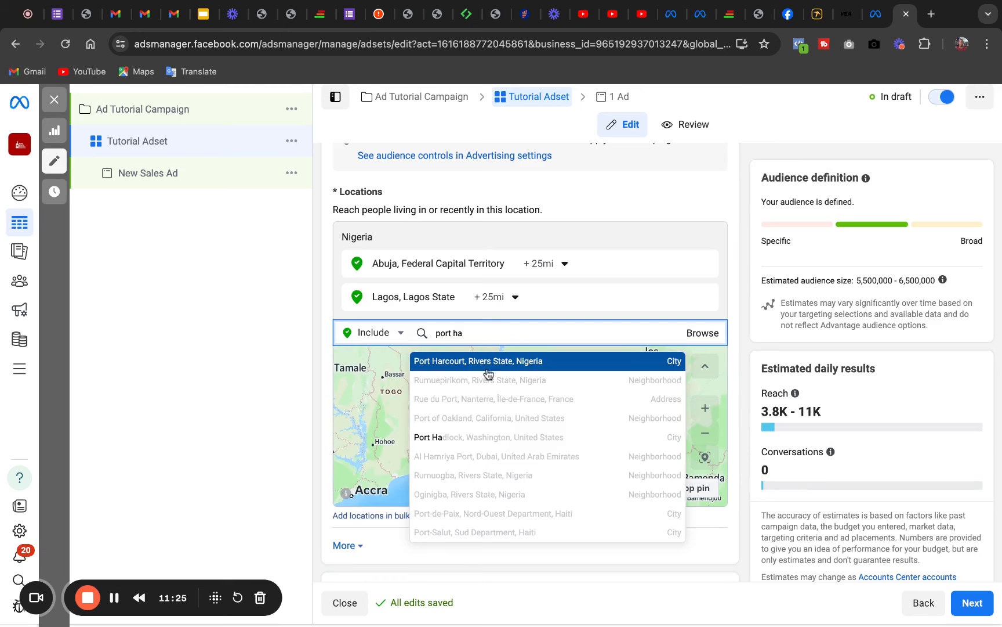
{"action": "left_click", "coordinate": [482, 365]}
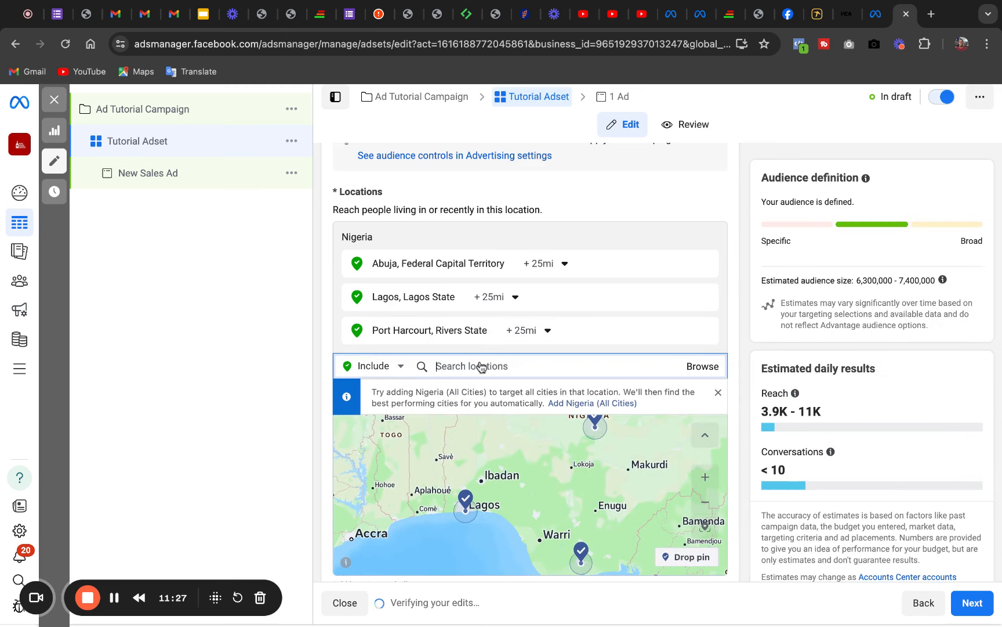
{"action": "left_click", "coordinate": [325, 330]}
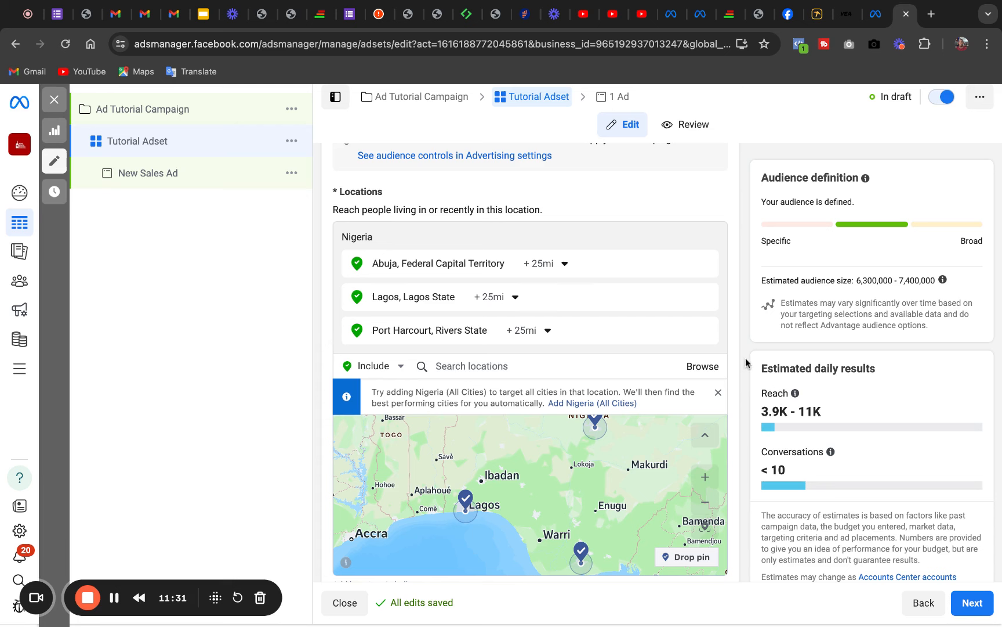
{"action": "left_click", "coordinate": [717, 394]}
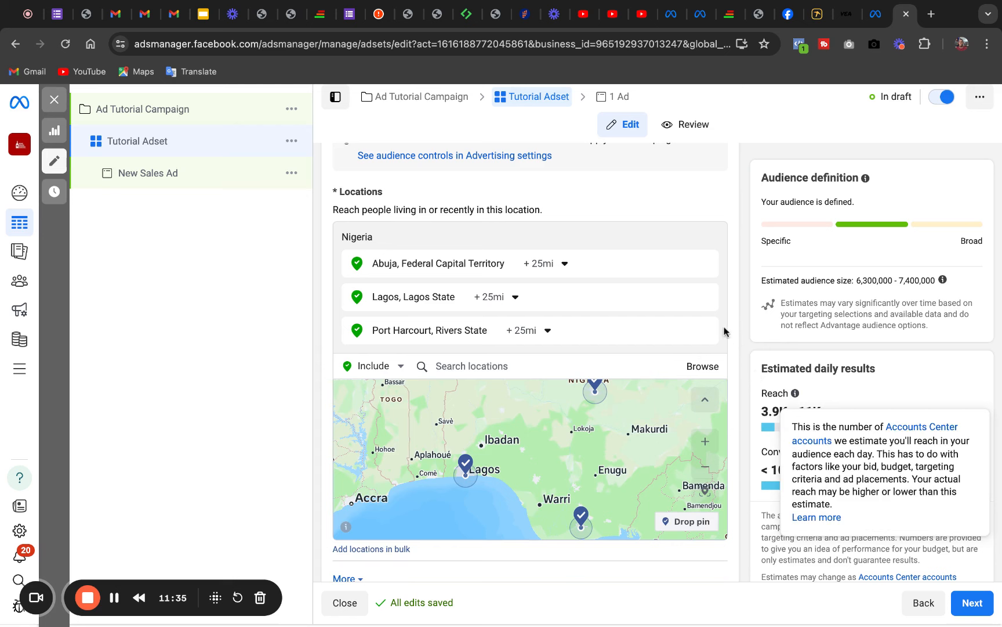
Examine the ad set's Advantage+ audience section and its placement settings below the locations.
{"action": "double_click", "coordinate": [735, 297]}
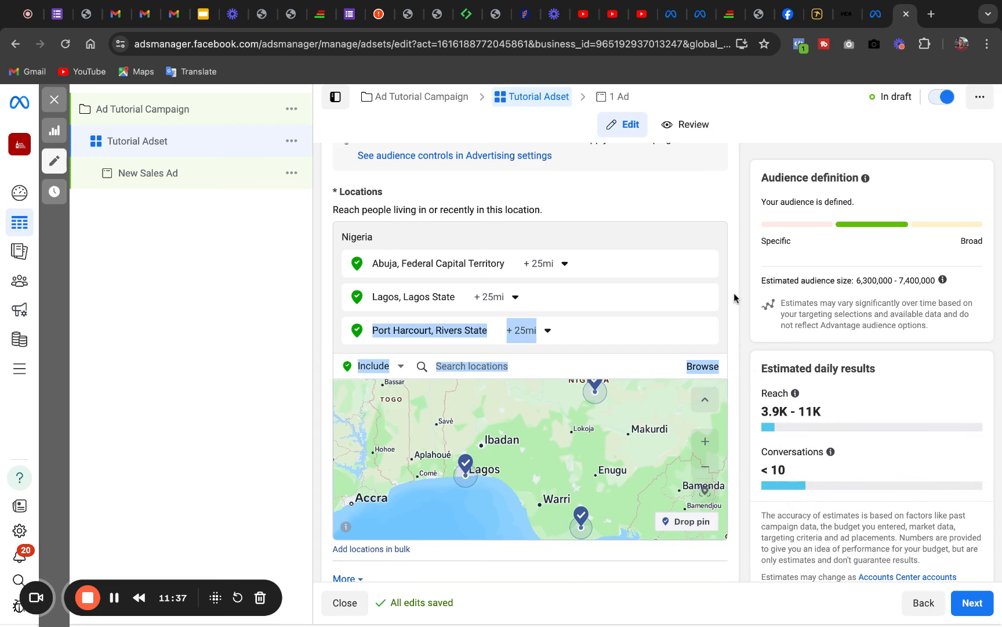
{"action": "key", "text": "shift+Down"}
{"action": "key", "text": "shift+Down"}
{"action": "key", "text": "shift+Down"}
{"action": "key", "text": "shift+Down"}
{"action": "key", "text": "shift+Down"}
{"action": "key", "text": "shift+Down"}
{"action": "key", "text": "shift+Down"}
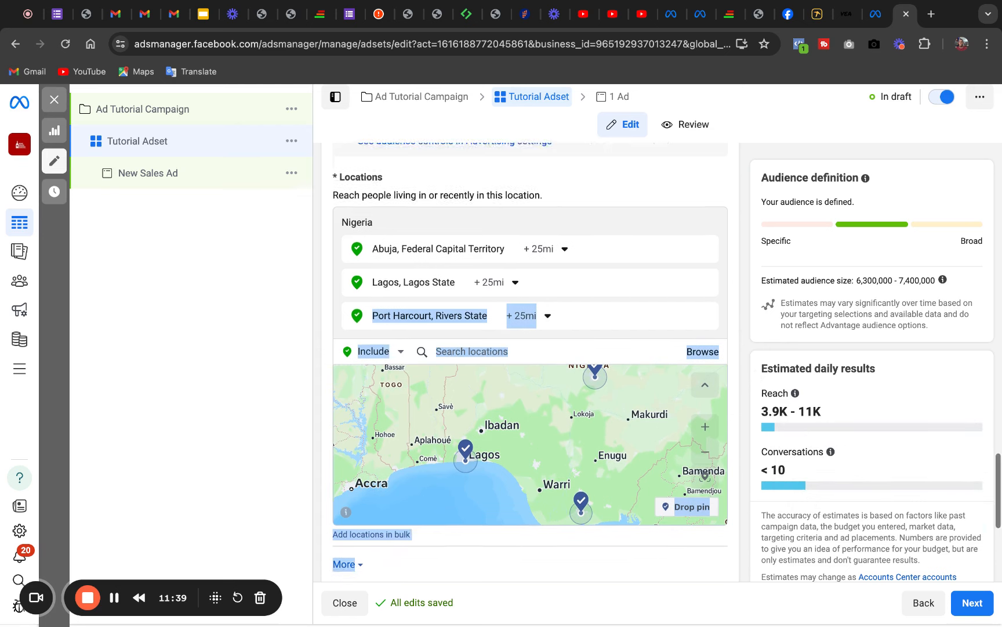
{"action": "key", "text": "shift+Down"}
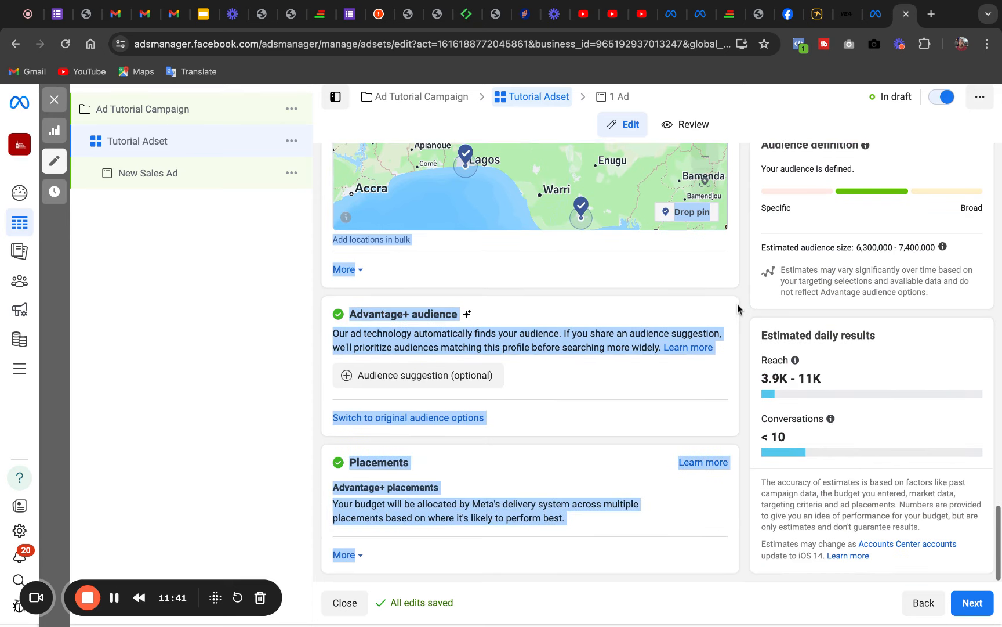
{"action": "left_click", "coordinate": [741, 347]}
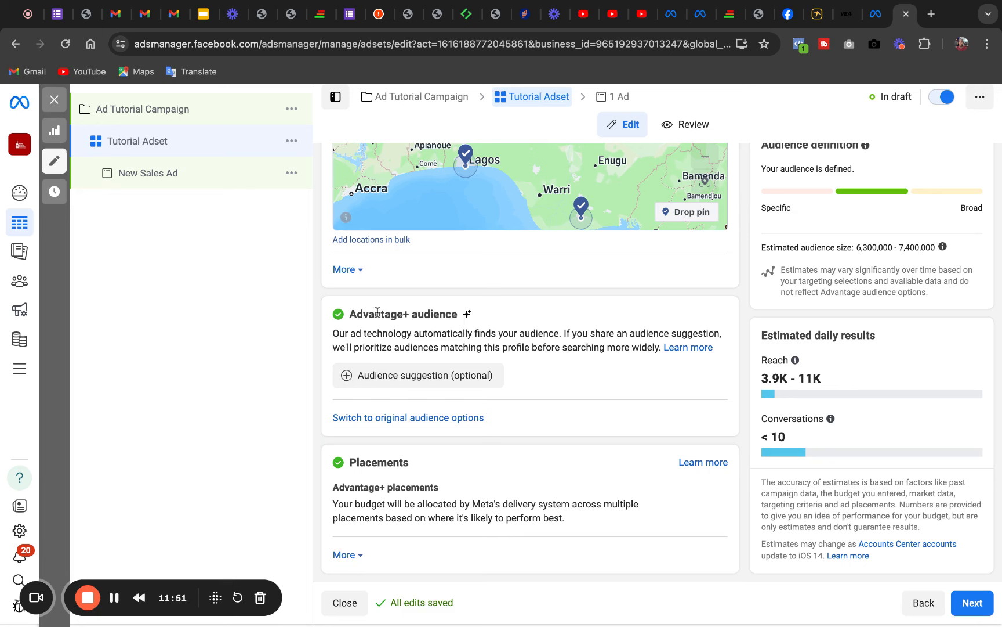
{"action": "left_click_drag", "start_coordinate": [350, 314], "coordinate": [460, 314]}
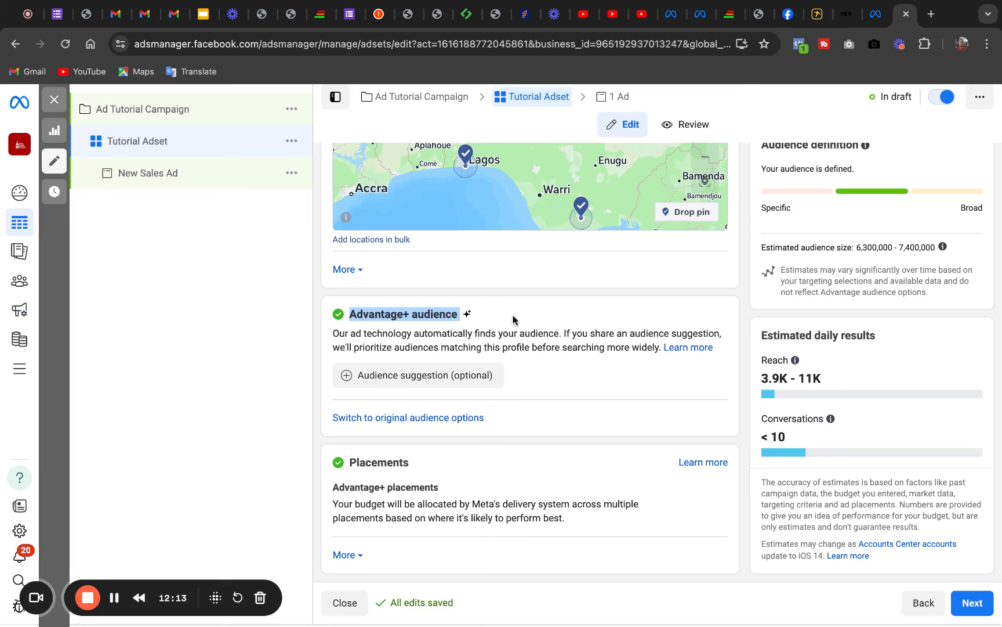
{"action": "left_click", "coordinate": [555, 305]}
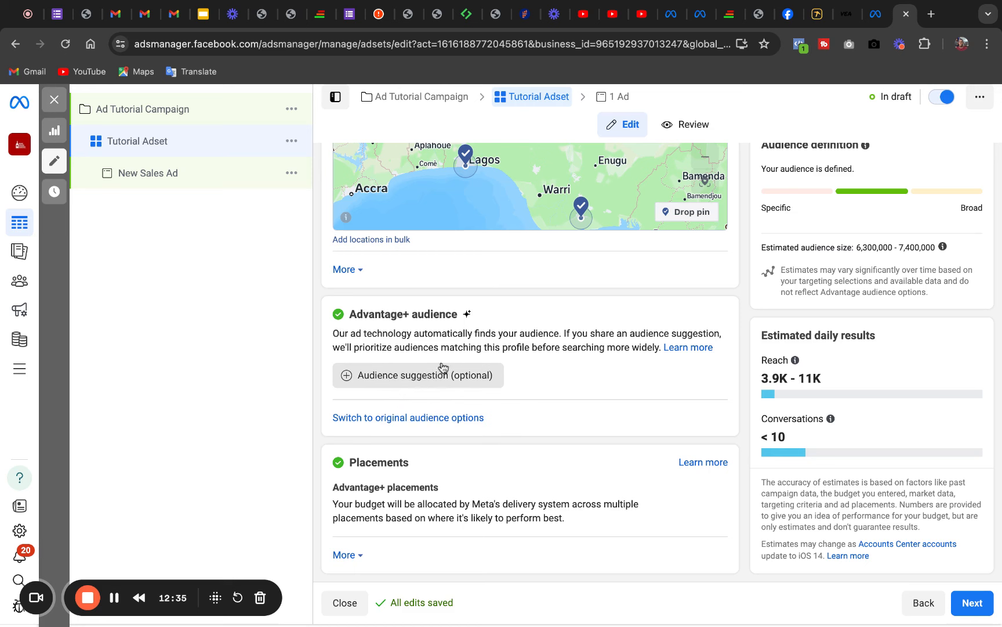
Switch the ad set from Advantage+ audience to the original audience options and look over its audience settings.
{"action": "left_click", "coordinate": [389, 422]}
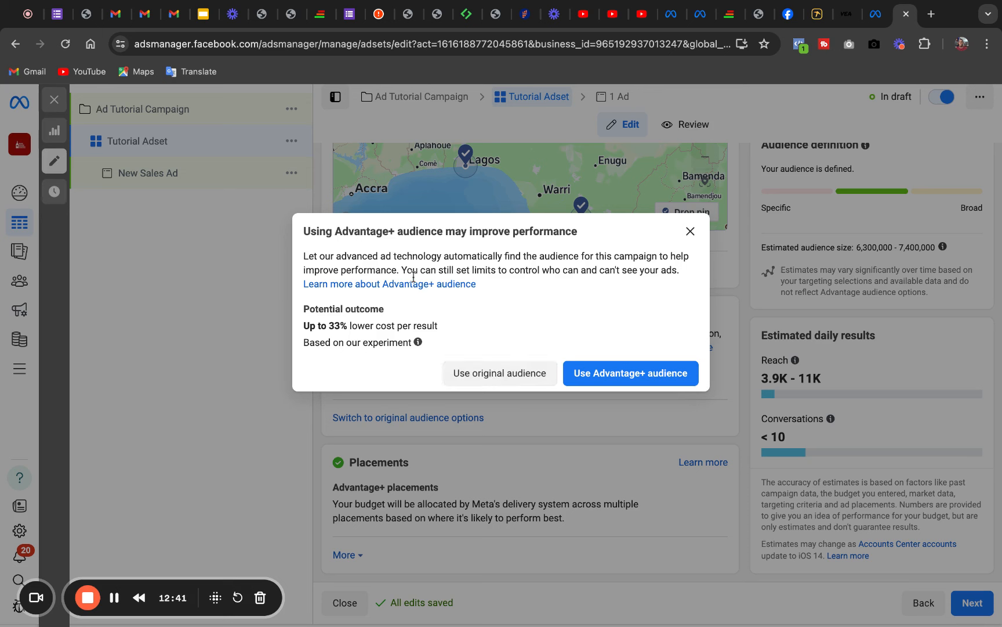
{"action": "left_click", "coordinate": [498, 377]}
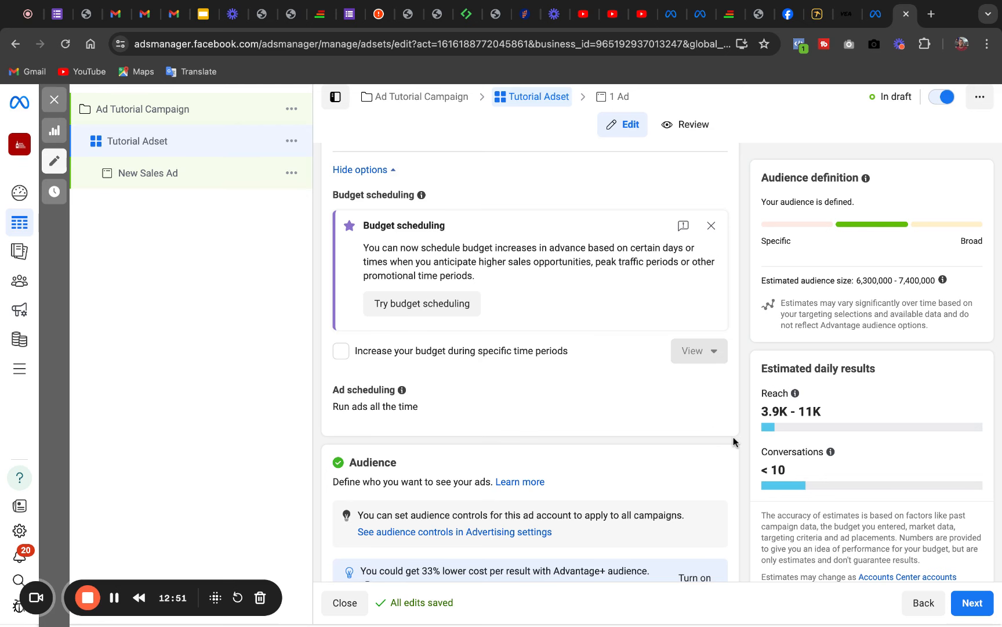
{"action": "scroll", "coordinate": [732, 441], "scroll_direction": "up", "scroll_amount": 2}
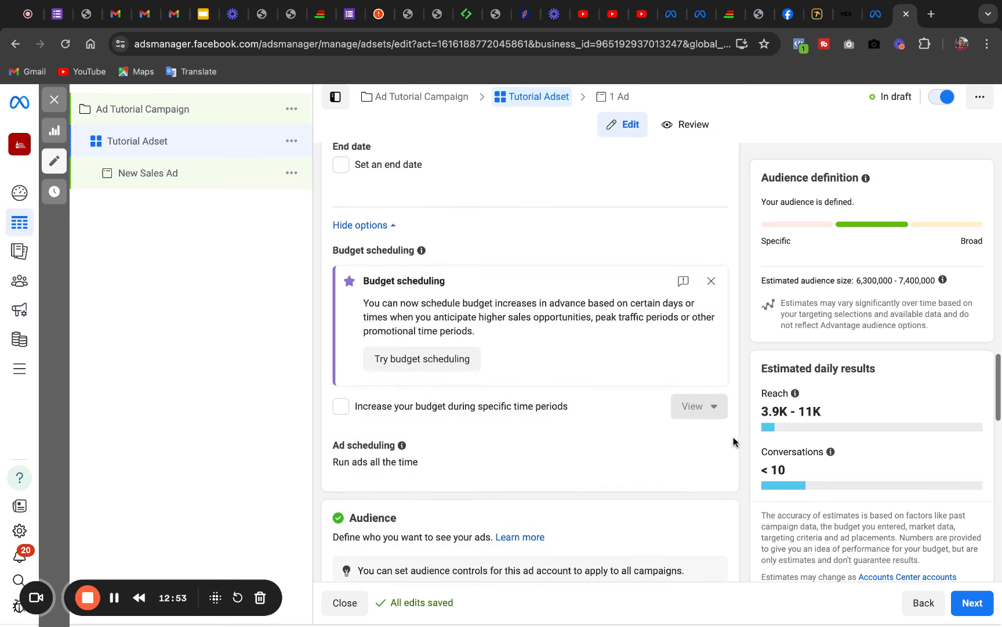
{"action": "scroll", "coordinate": [530, 359], "scroll_direction": "down", "scroll_amount": 7}
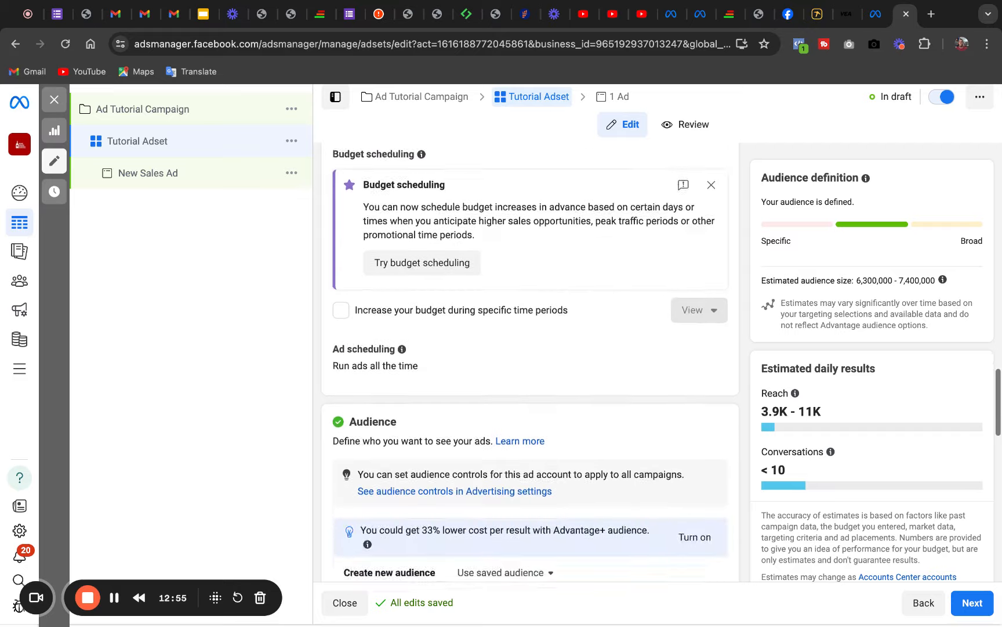
{"action": "scroll", "coordinate": [531, 360], "scroll_direction": "down", "scroll_amount": 5}
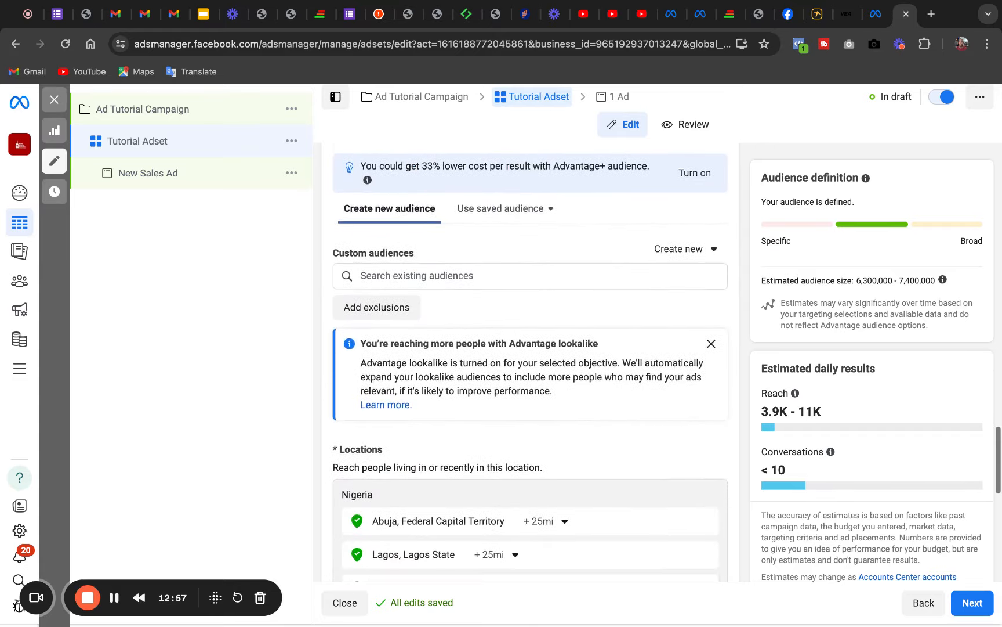
{"action": "scroll", "coordinate": [470, 331], "scroll_direction": "down", "scroll_amount": 3}
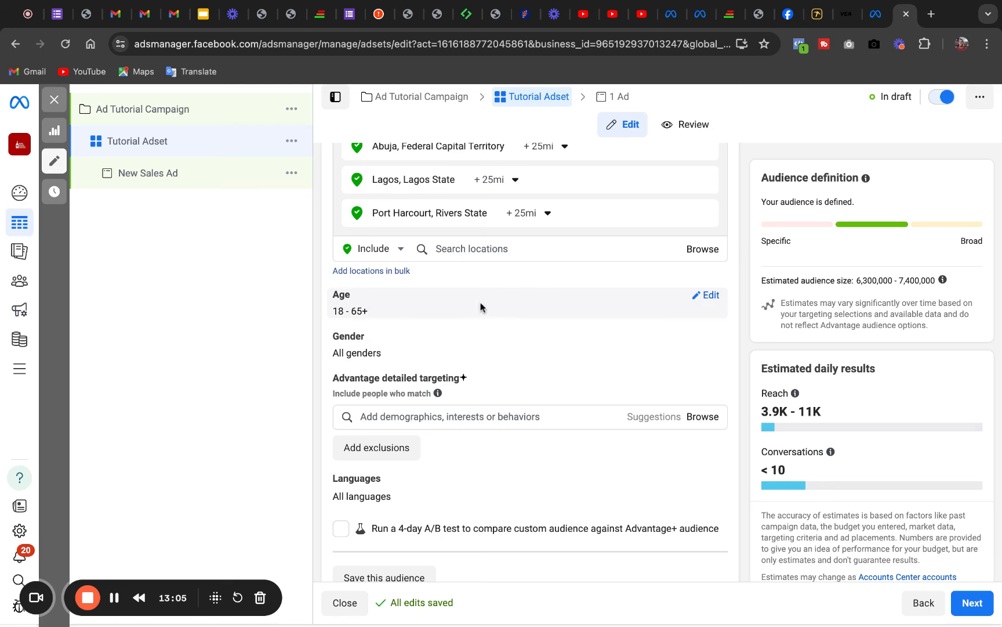
Set the audience age range to a minimum of 25 and a maximum of 35.
{"action": "left_click", "coordinate": [707, 295]}
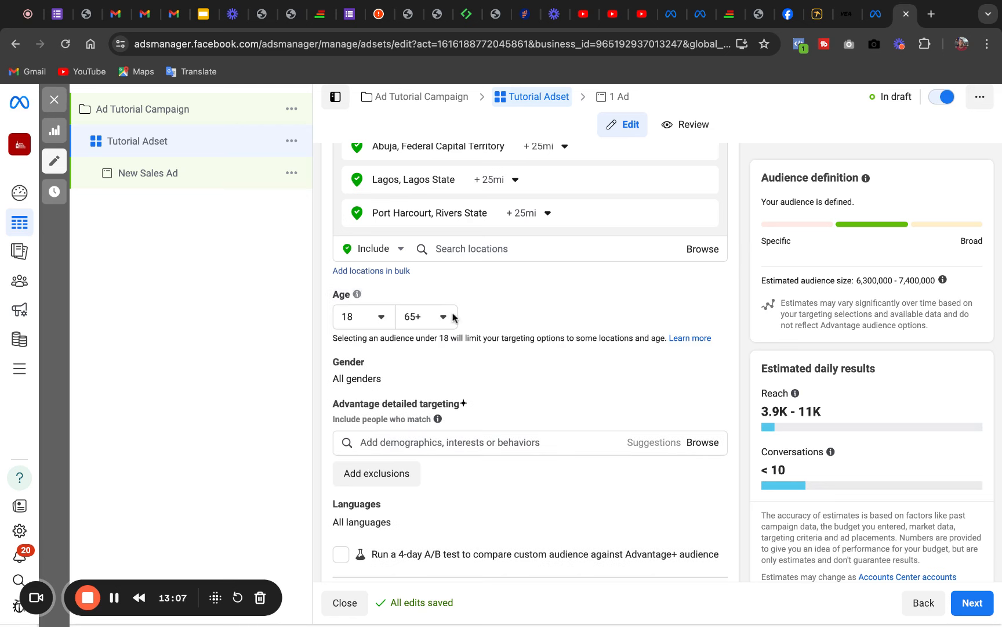
{"action": "left_click", "coordinate": [381, 317]}
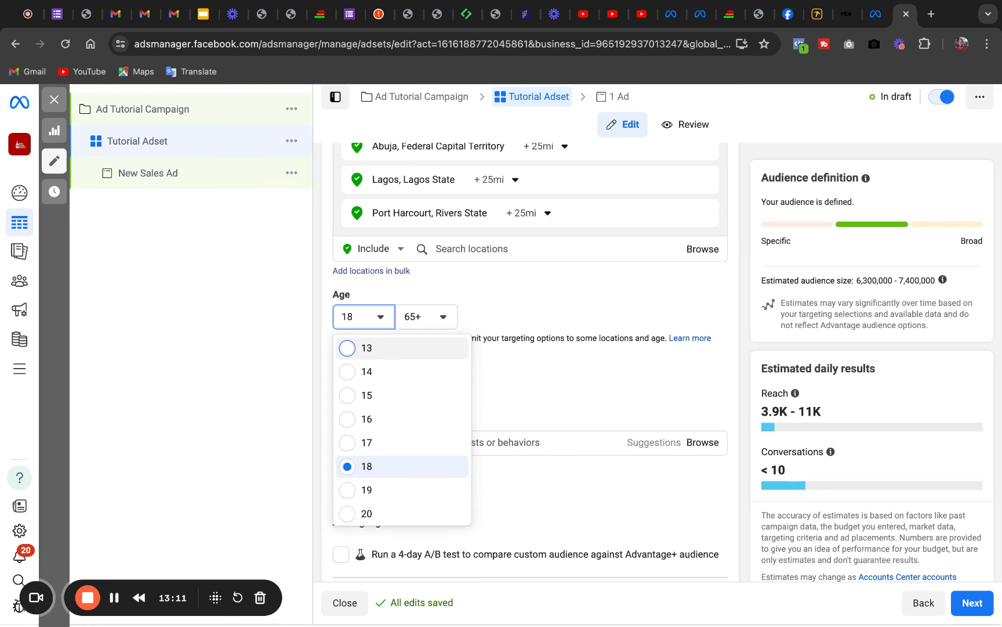
{"action": "left_click", "coordinate": [348, 513]}
{"action": "left_click", "coordinate": [379, 324]}
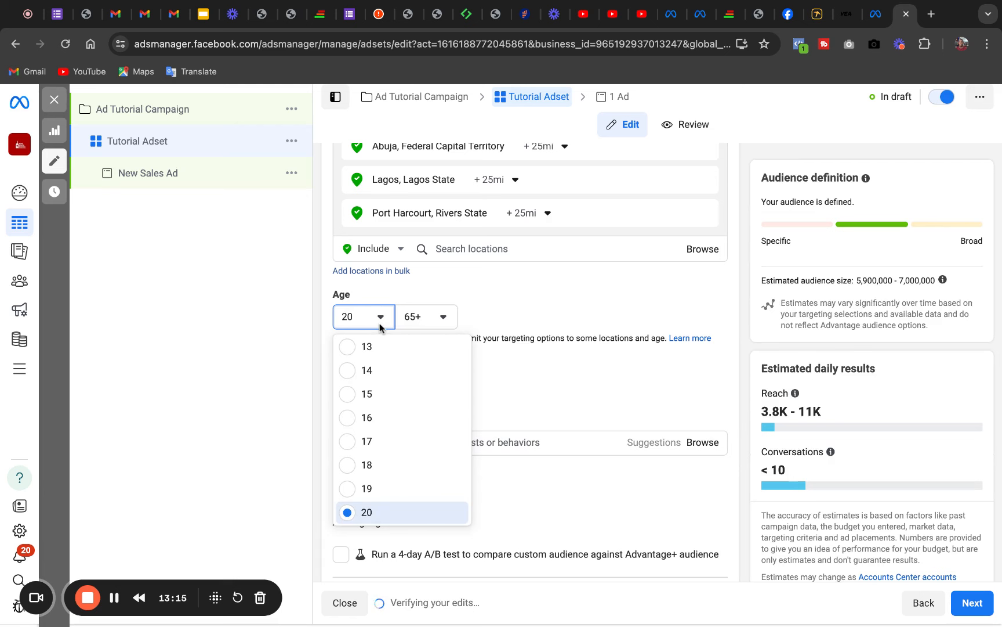
{"action": "left_click_drag", "start_coordinate": [379, 337], "coordinate": [380, 513]}
{"action": "scroll", "coordinate": [379, 348], "scroll_direction": "down", "scroll_amount": 4}
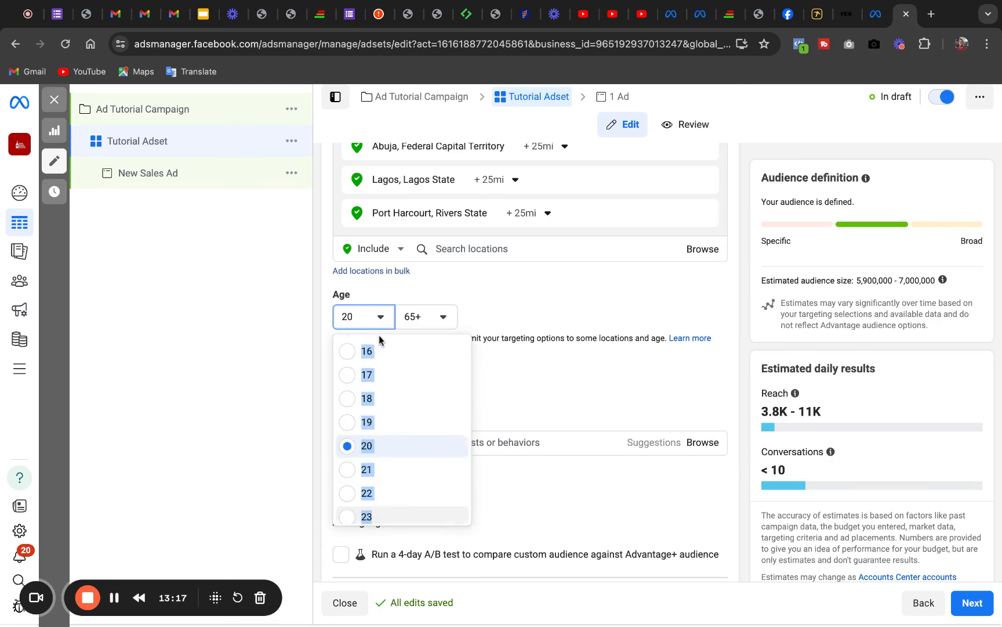
{"action": "left_click", "coordinate": [348, 430]}
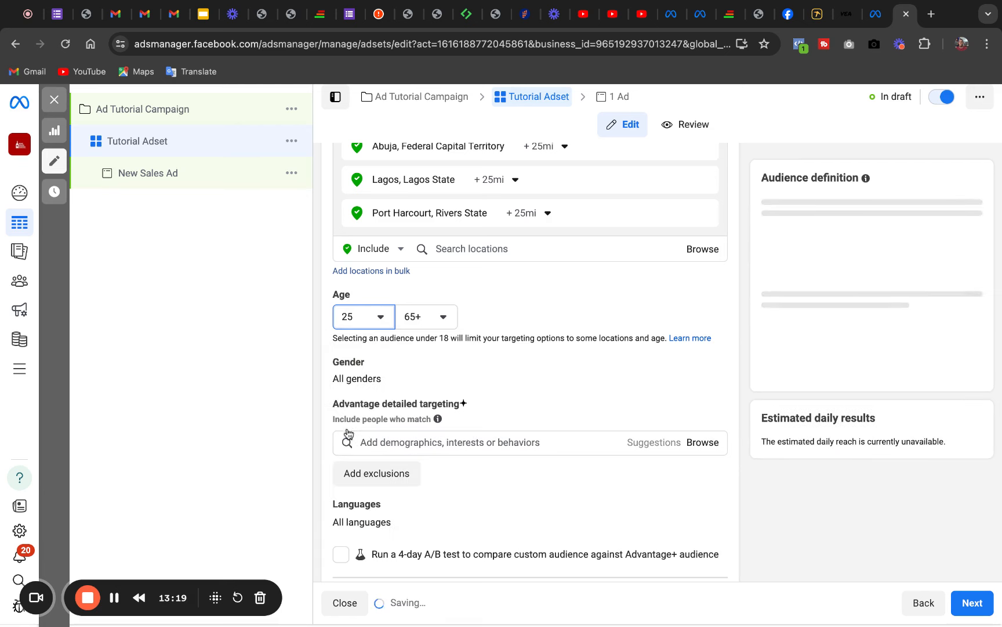
{"action": "left_click", "coordinate": [452, 322]}
{"action": "left_click_drag", "start_coordinate": [427, 467], "coordinate": [426, 336]}
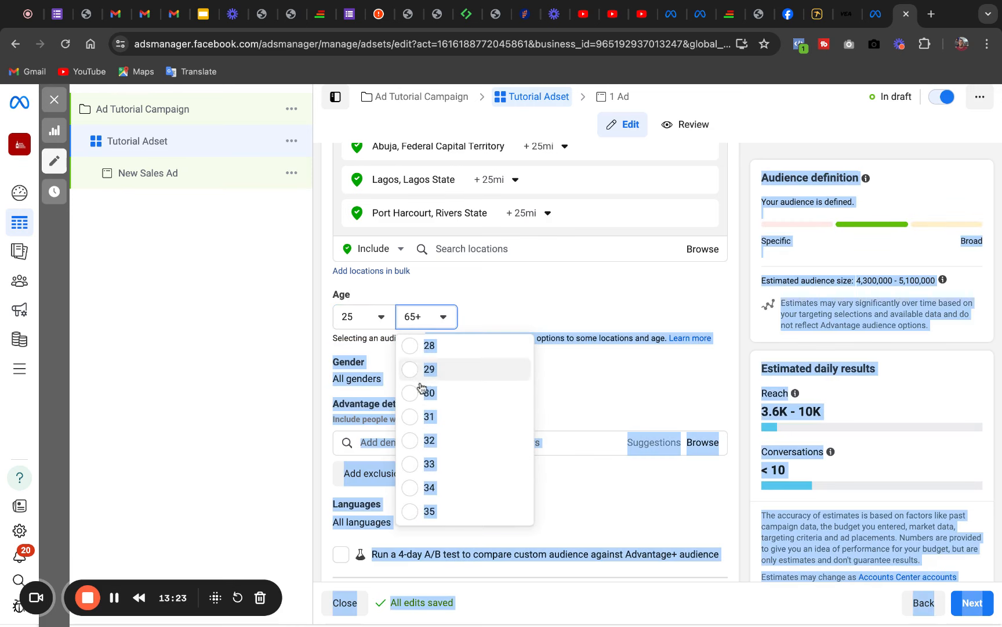
{"action": "left_click", "coordinate": [415, 511]}
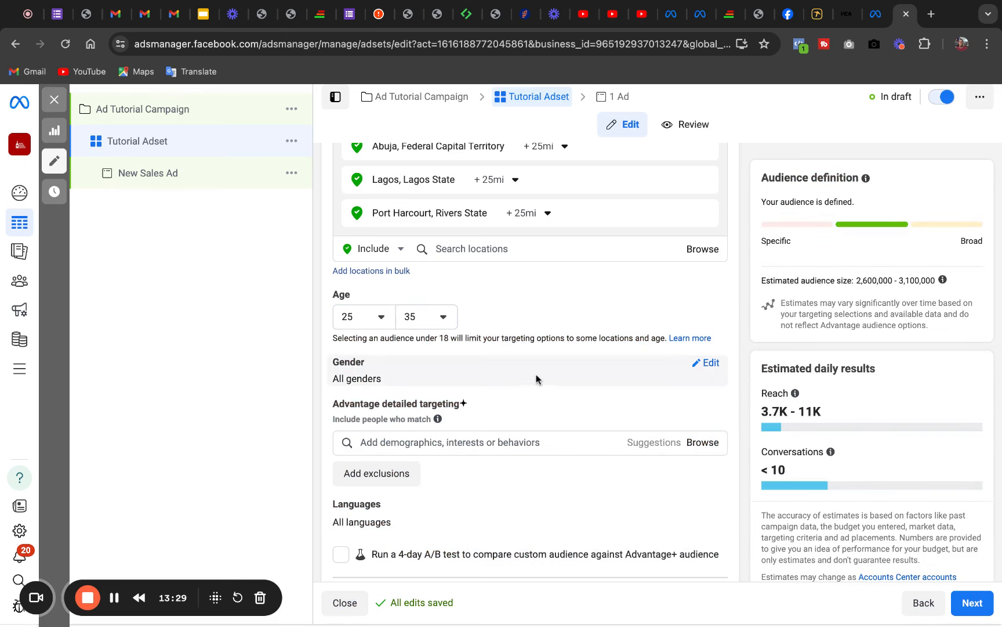
Try the Men and Women gender options, restore the gender to All, and check the estimated daily results.
{"action": "left_click", "coordinate": [710, 365]}
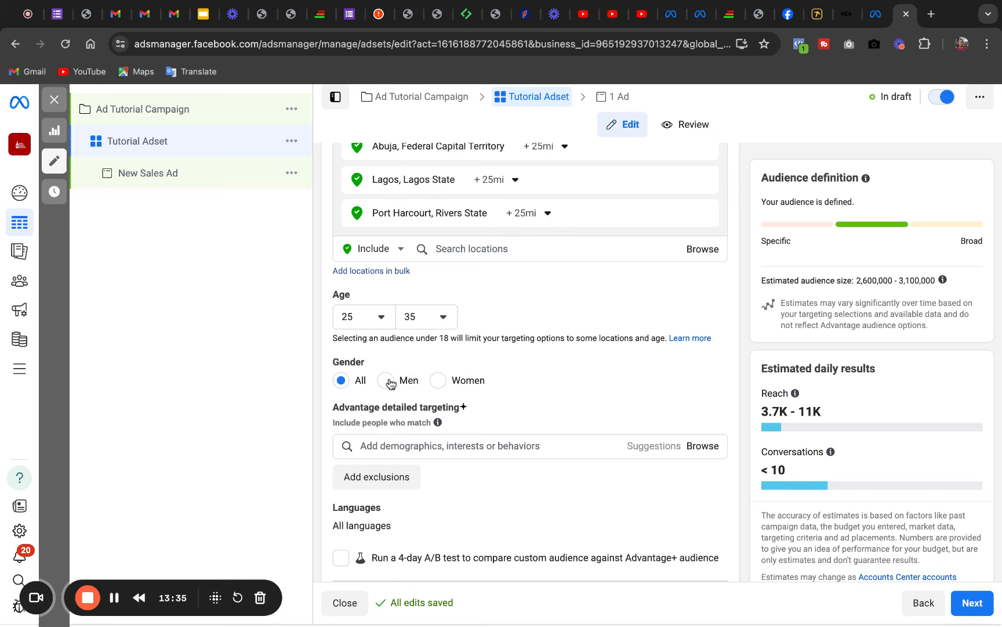
{"action": "left_click", "coordinate": [387, 381]}
{"action": "left_click", "coordinate": [438, 380]}
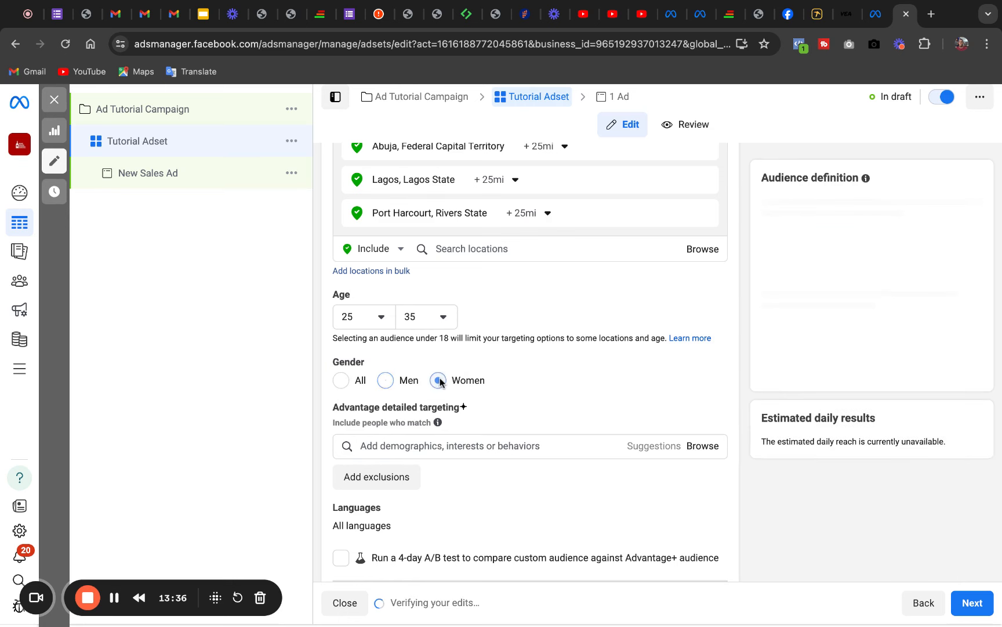
{"action": "left_click", "coordinate": [341, 382]}
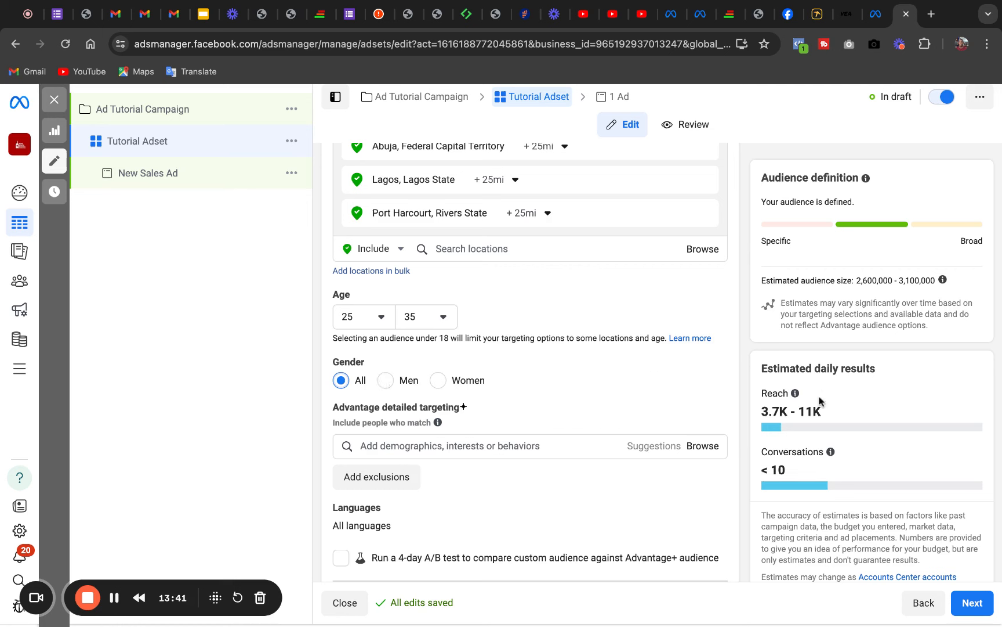
{"action": "mouse_move", "coordinate": [790, 369]}
{"action": "left_mouse_down"}
{"action": "mouse_move", "coordinate": [763, 370]}
{"action": "mouse_move", "coordinate": [876, 370]}
{"action": "left_mouse_up"}
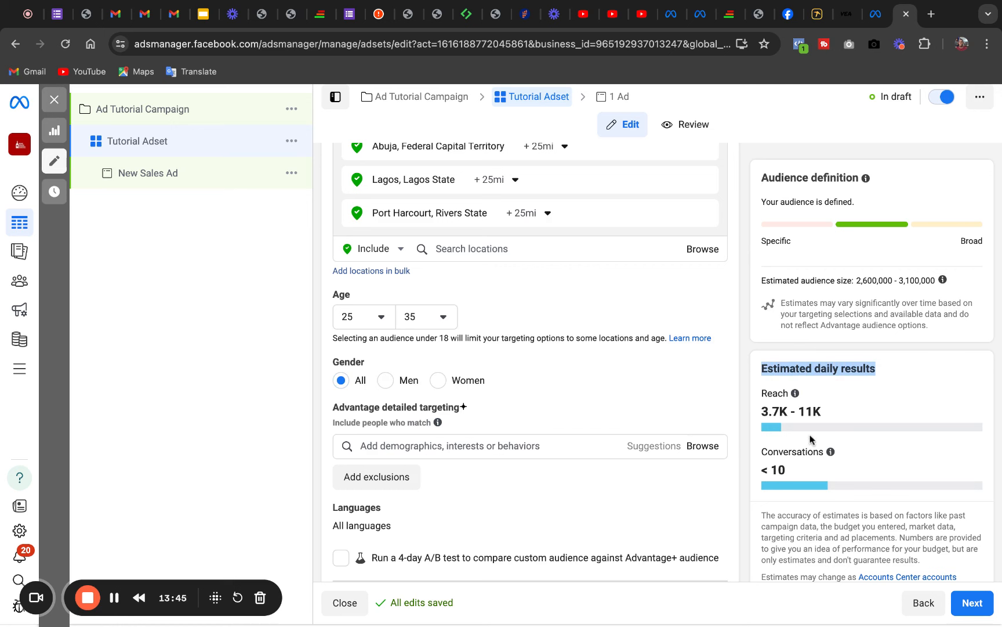
Examine the estimated daily reach and the estimated audience size for the current targeting.
{"action": "triple_click", "coordinate": [765, 410]}
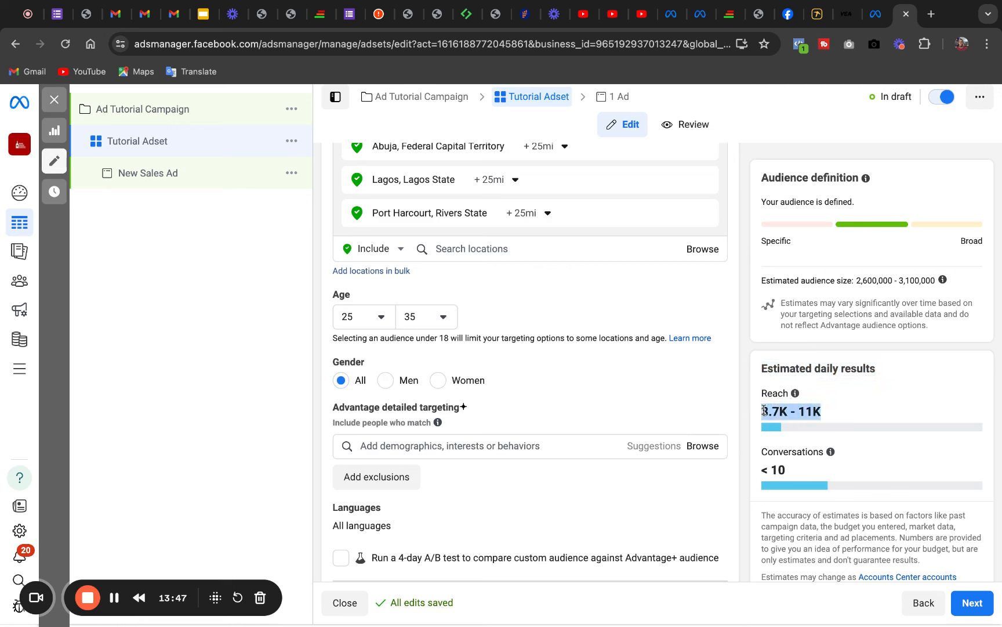
{"action": "left_click", "coordinate": [764, 410]}
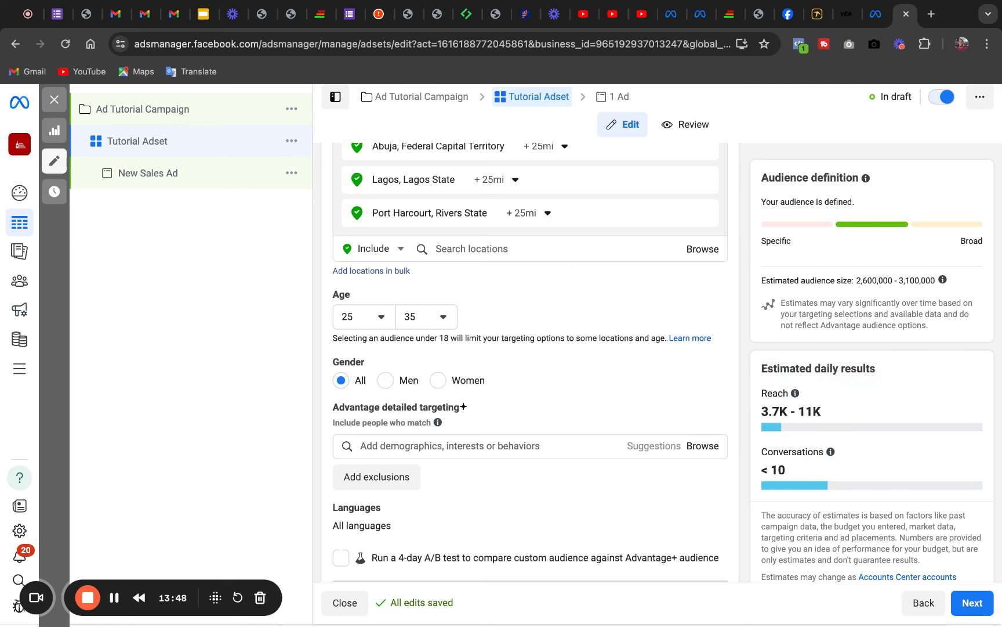
{"action": "triple_click", "coordinate": [762, 280]}
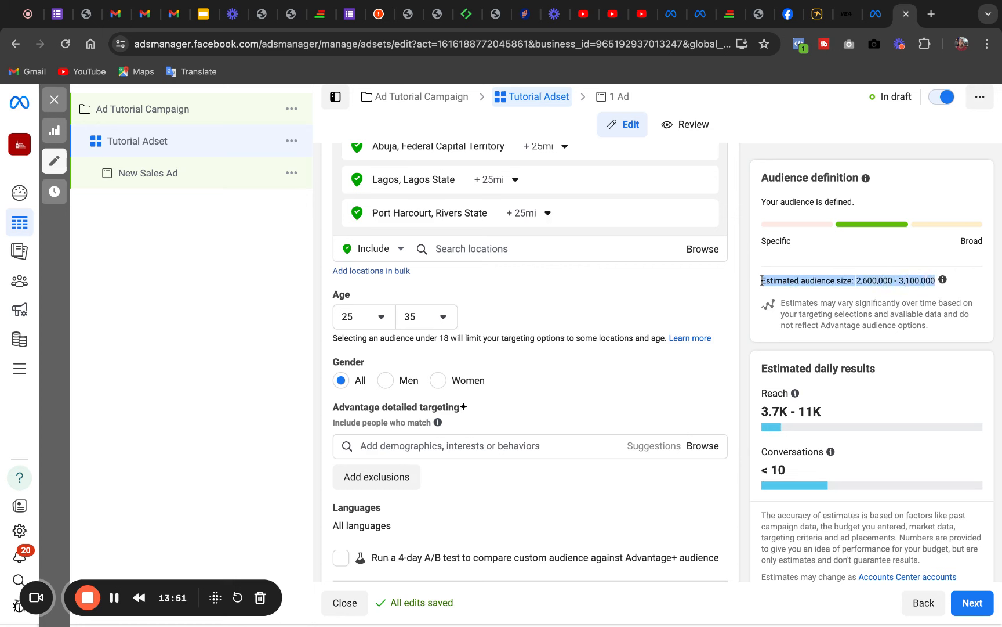
{"action": "left_click_drag", "start_coordinate": [936, 281], "coordinate": [518, 384]}
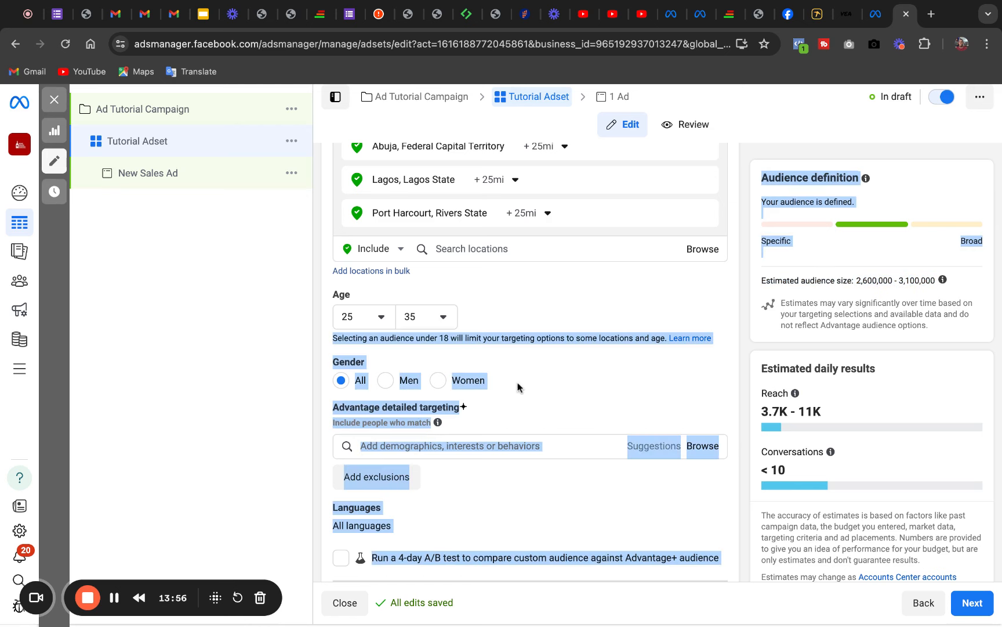
{"action": "left_click", "coordinate": [607, 362]}
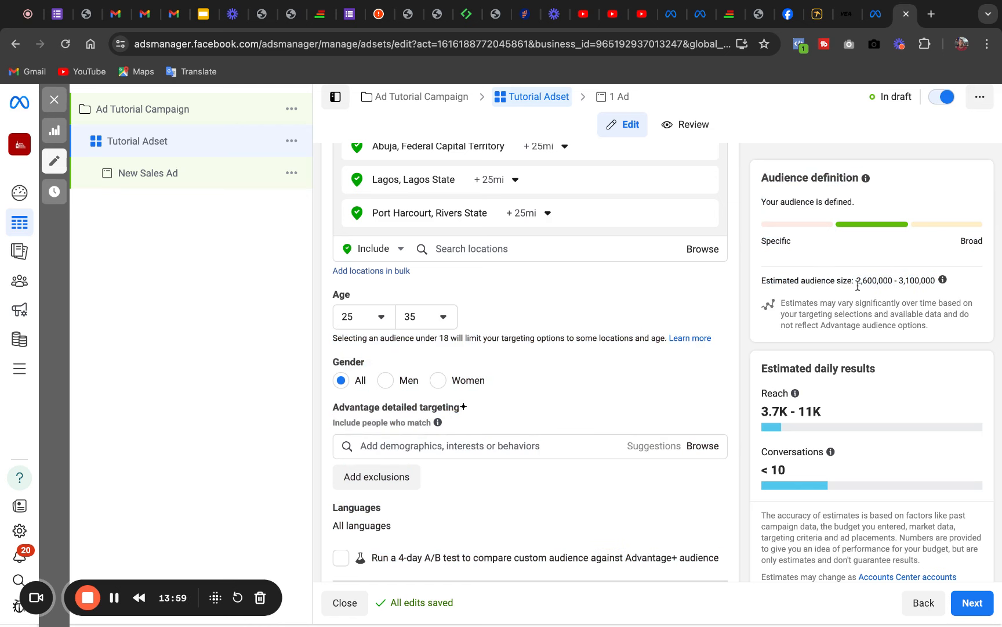
{"action": "mouse_move", "coordinate": [873, 281]}
{"action": "left_mouse_down"}
{"action": "mouse_move", "coordinate": [857, 281]}
{"action": "mouse_move", "coordinate": [936, 283]}
{"action": "left_mouse_up"}
{"action": "left_click_drag", "start_coordinate": [858, 286], "coordinate": [900, 386]}
{"action": "left_click", "coordinate": [829, 419]}
Compare the estimated audience size for Men and for Women, and set the gender back to All.
{"action": "left_click", "coordinate": [385, 381]}
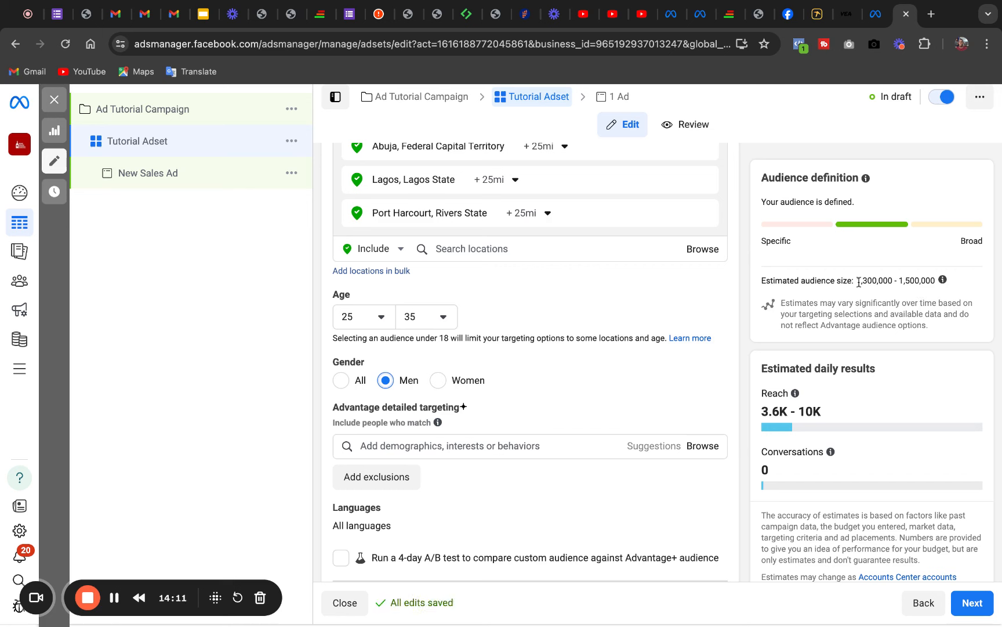
{"action": "left_click_drag", "start_coordinate": [857, 282], "coordinate": [875, 327]}
{"action": "left_click", "coordinate": [875, 326]}
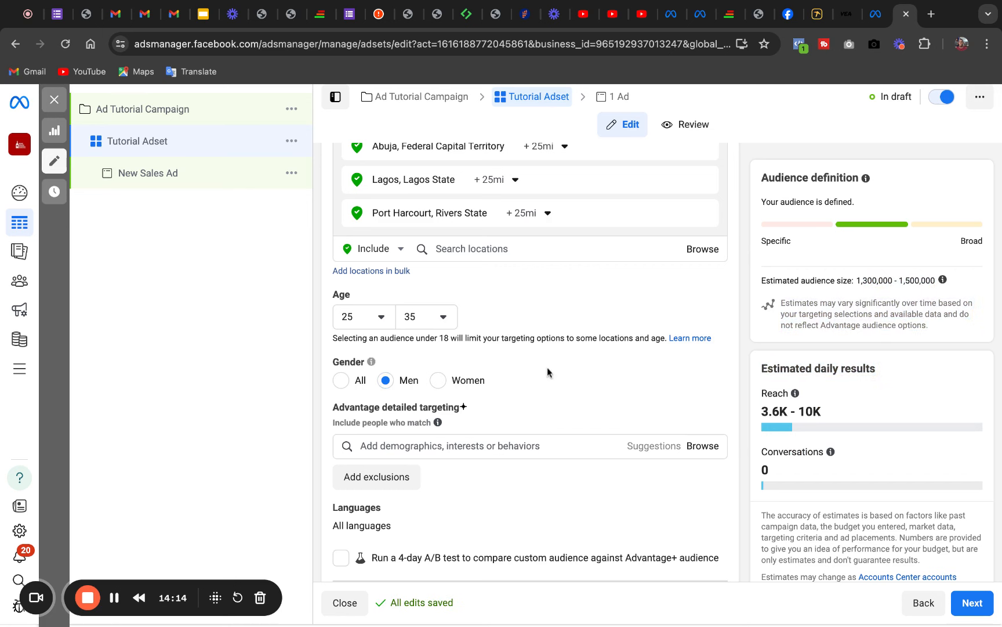
{"action": "left_click", "coordinate": [438, 380]}
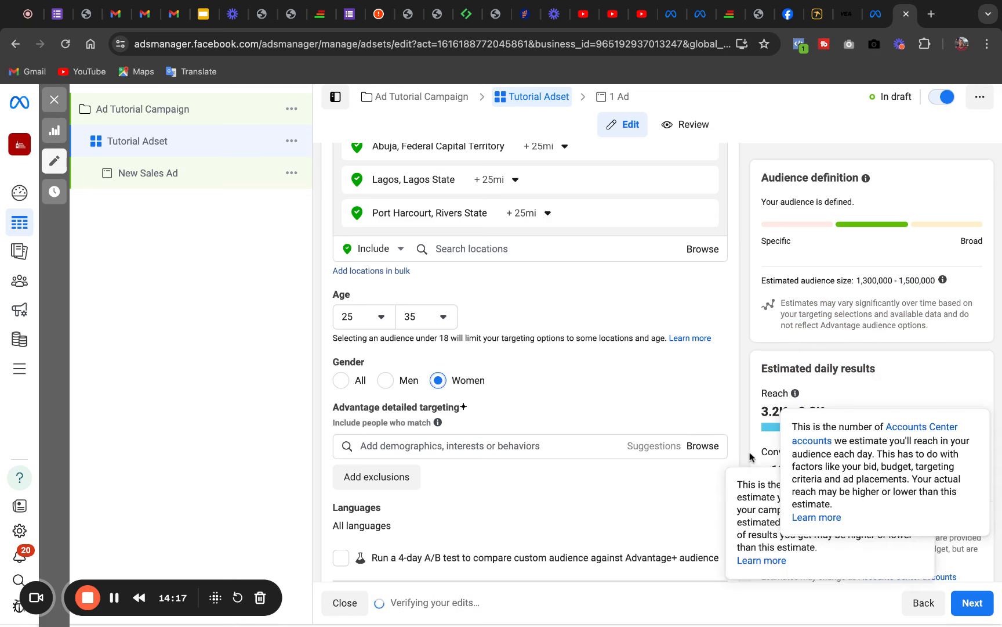
{"action": "left_click", "coordinate": [342, 381]}
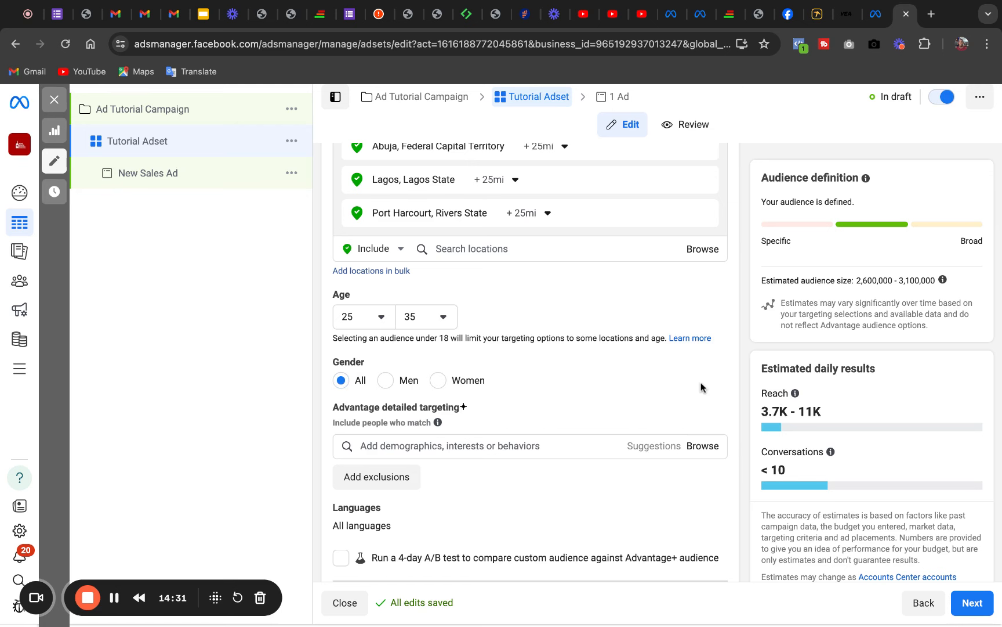
Search the detailed targeting options for "handbag" and clear the search.
{"action": "scroll", "coordinate": [701, 388], "scroll_direction": "down", "scroll_amount": 5}
{"action": "scroll", "coordinate": [441, 371], "scroll_direction": "down", "scroll_amount": 2}
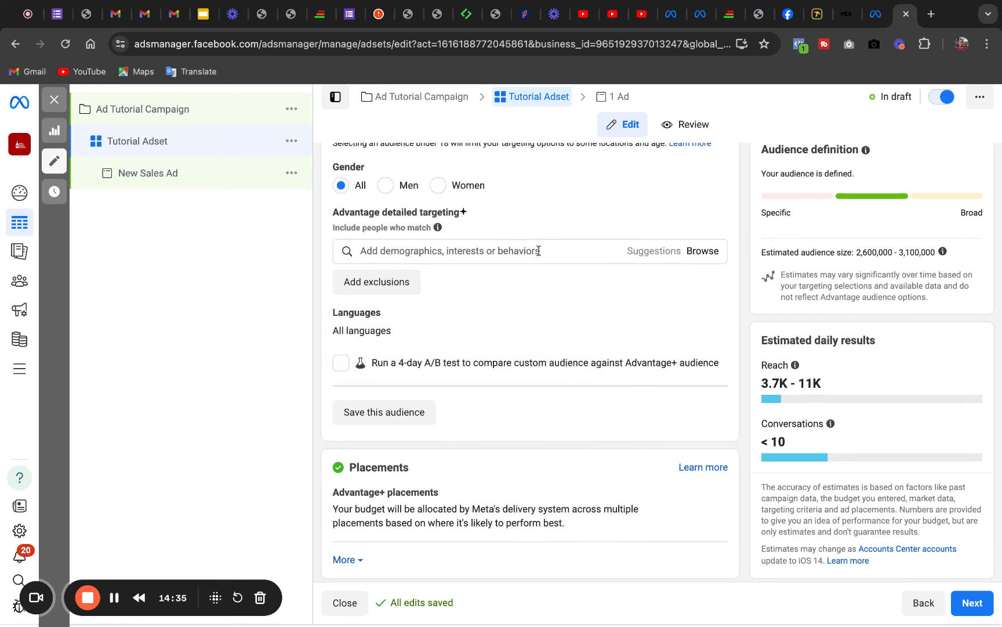
{"action": "left_click", "coordinate": [538, 251]}
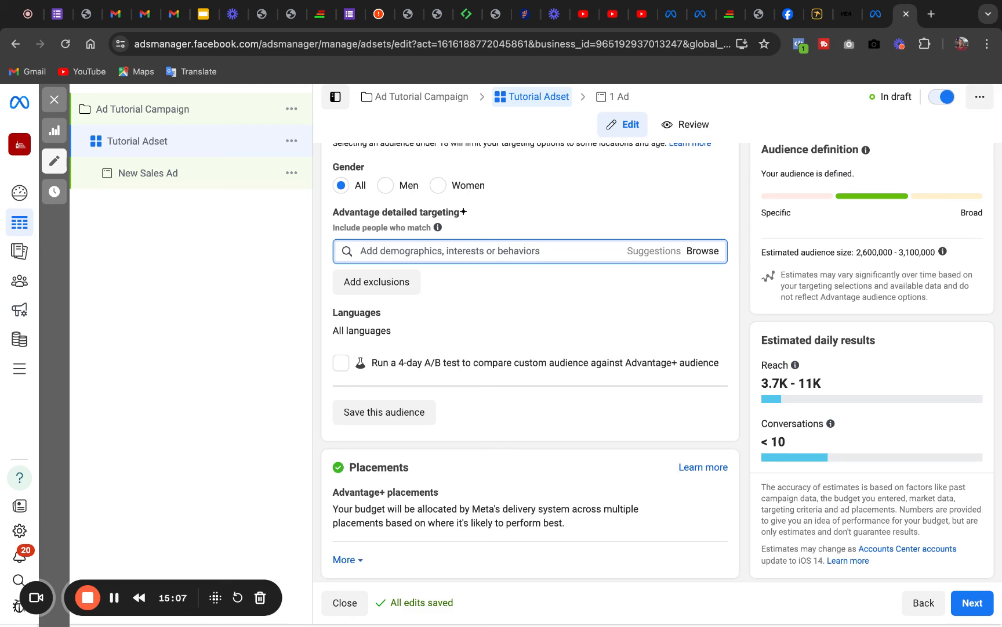
{"action": "type", "text": "handbag"}
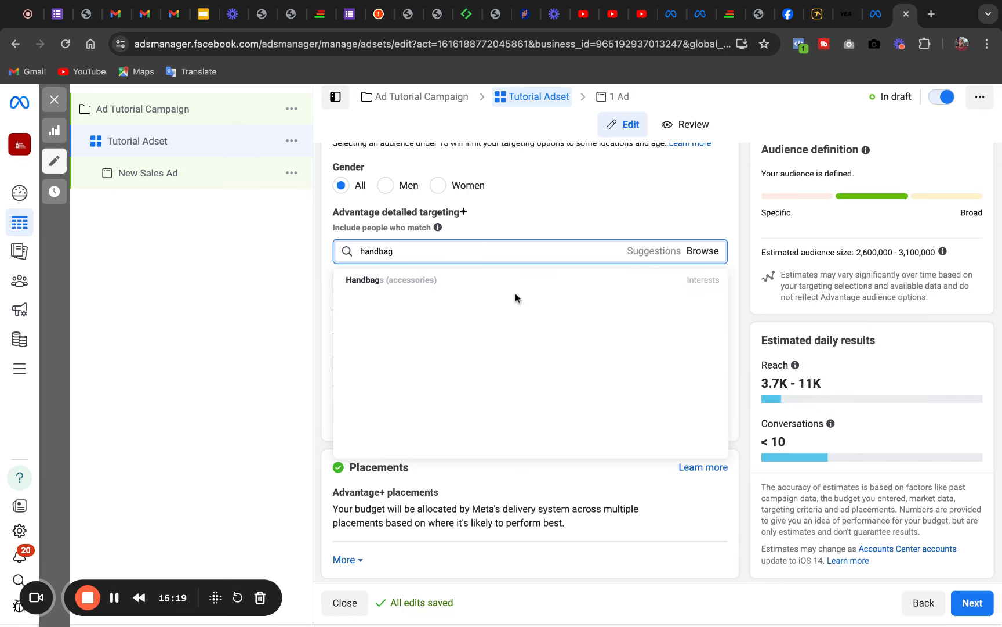
{"action": "mouse_move", "coordinate": [387, 286]}
{"action": "key", "text": "BackSpace"}
{"action": "key", "text": "BackSpace"}
{"action": "key", "text": "BackSpace"}
{"action": "key", "text": "BackSpace"}
{"action": "key", "text": "BackSpace"}
{"action": "key", "text": "BackSpace"}
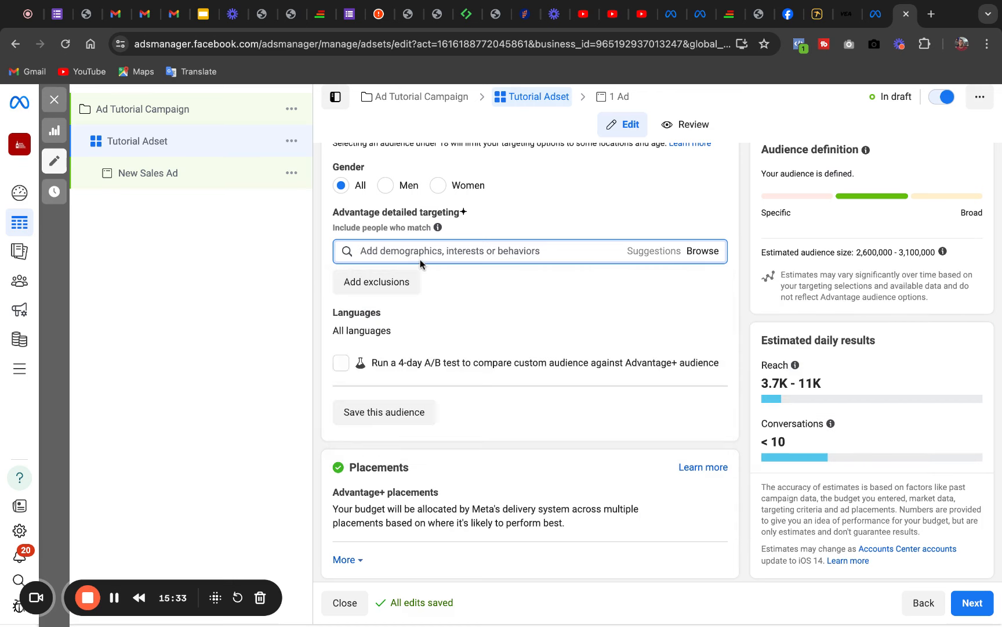
Search the detailed targeting for "accesso" and add the Fashion accessories (accessories) interest.
{"action": "type", "text": "acc"}
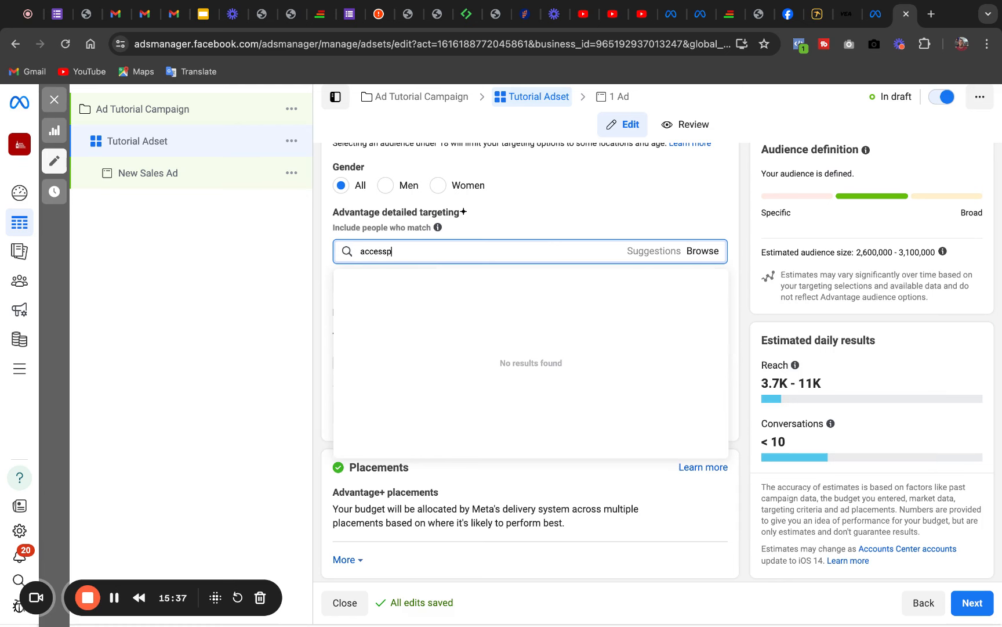
{"action": "type", "text": "esso"}
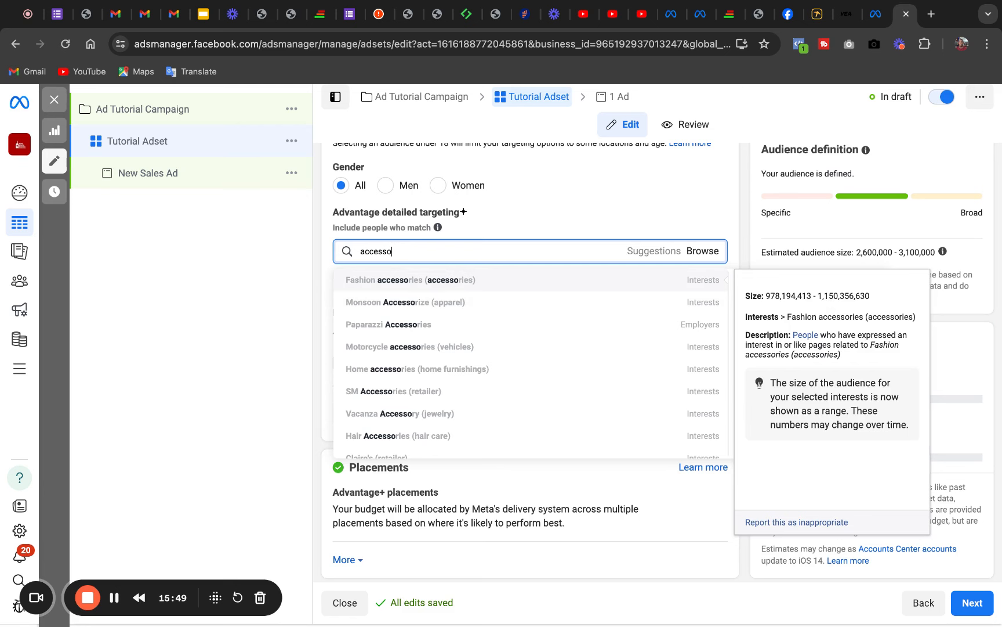
{"action": "key", "text": "Return"}
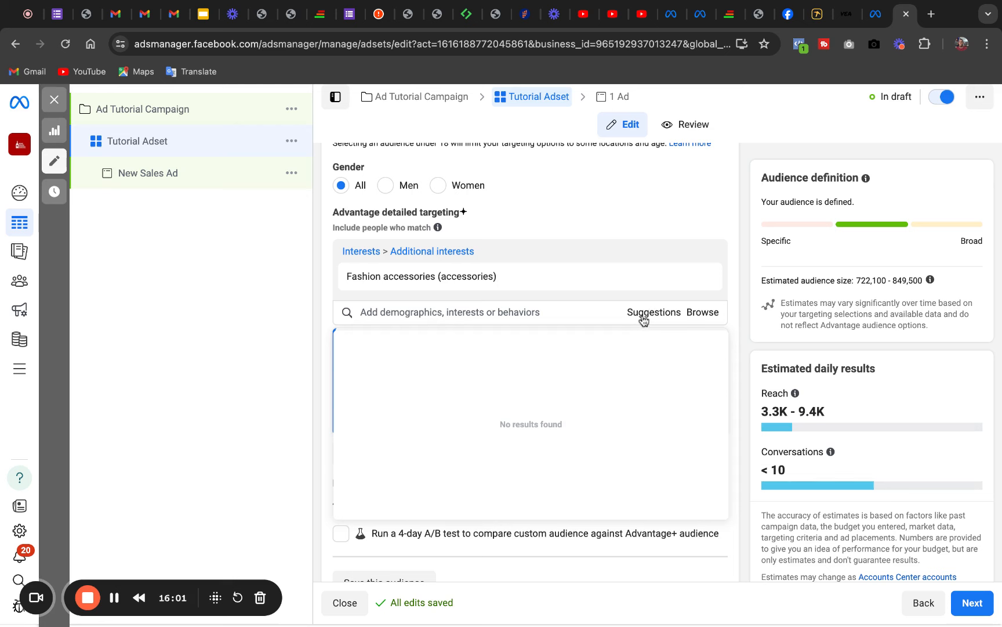
Try the suggested Online shopping (retail) interest in the detailed targeting and remove it.
{"action": "left_click", "coordinate": [645, 318]}
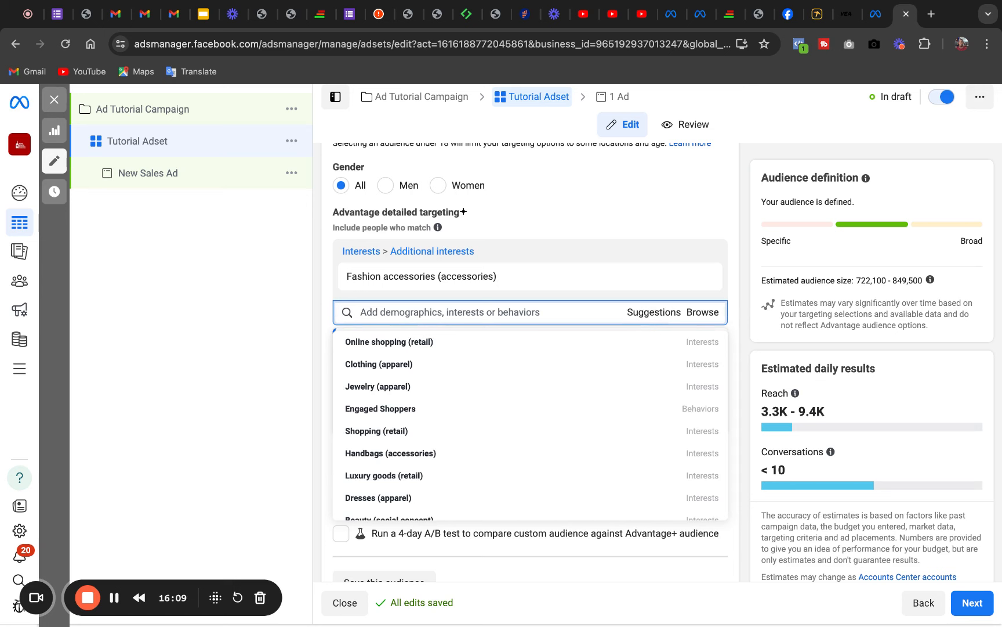
{"action": "mouse_move", "coordinate": [467, 364]}
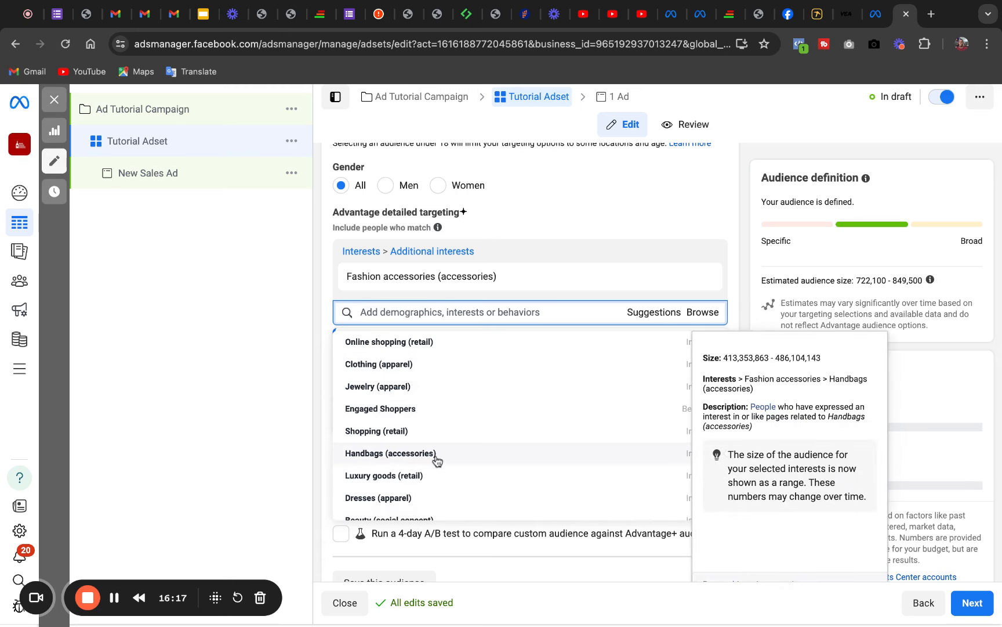
{"action": "left_click", "coordinate": [429, 344]}
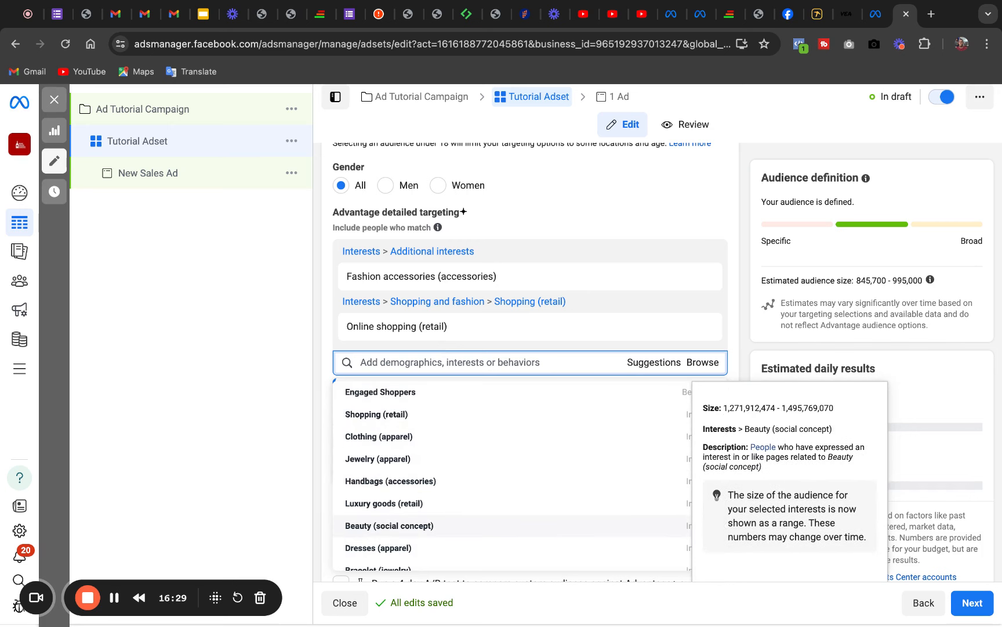
{"action": "key", "text": "Escape"}
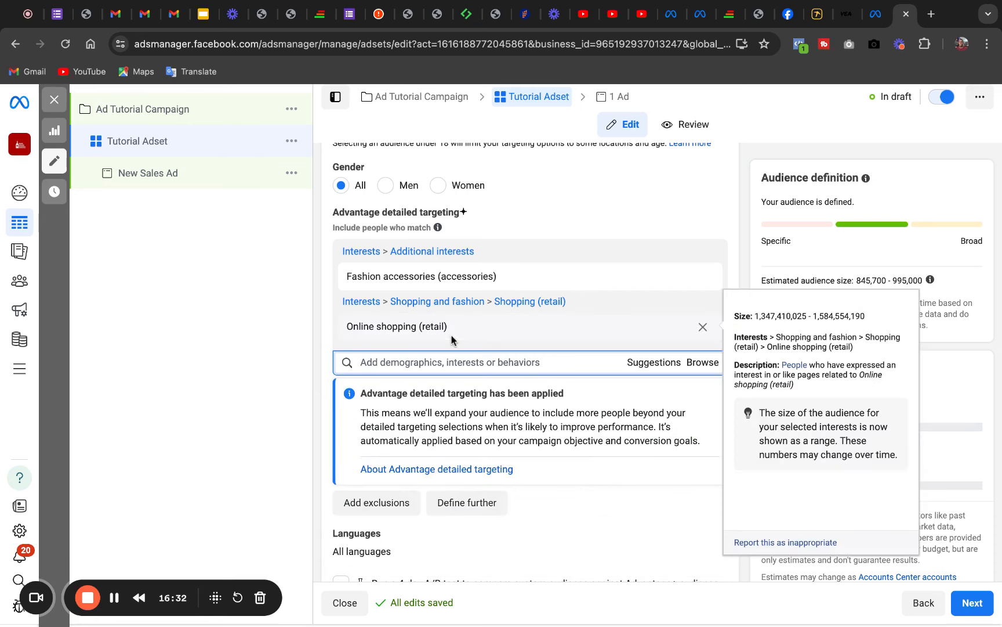
{"action": "left_click", "coordinate": [702, 327]}
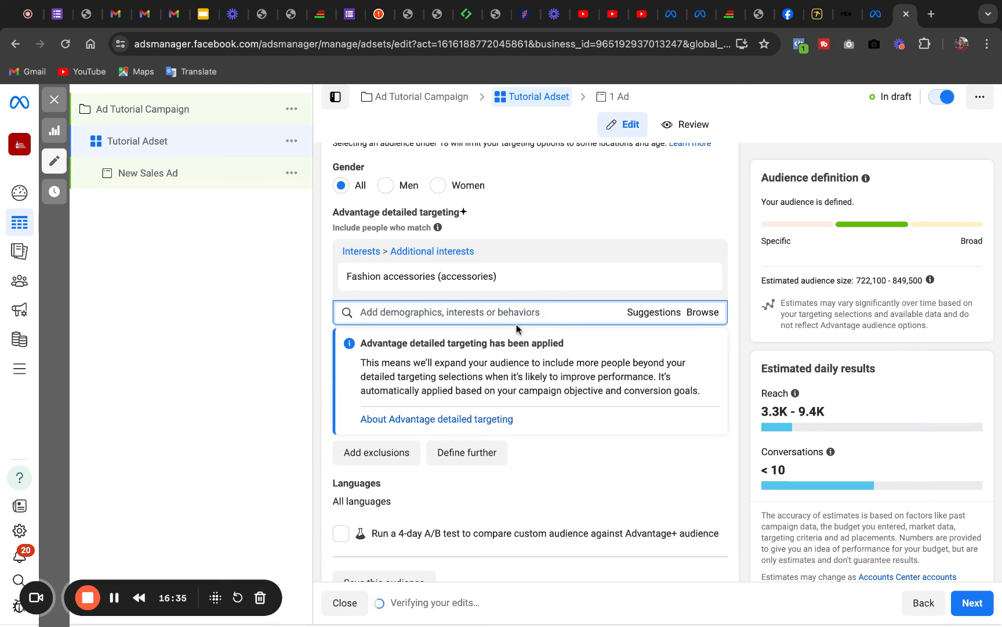
Look over the suggested interests, search the detailed targeting for "berkin" and clear the search.
{"action": "left_click", "coordinate": [463, 312]}
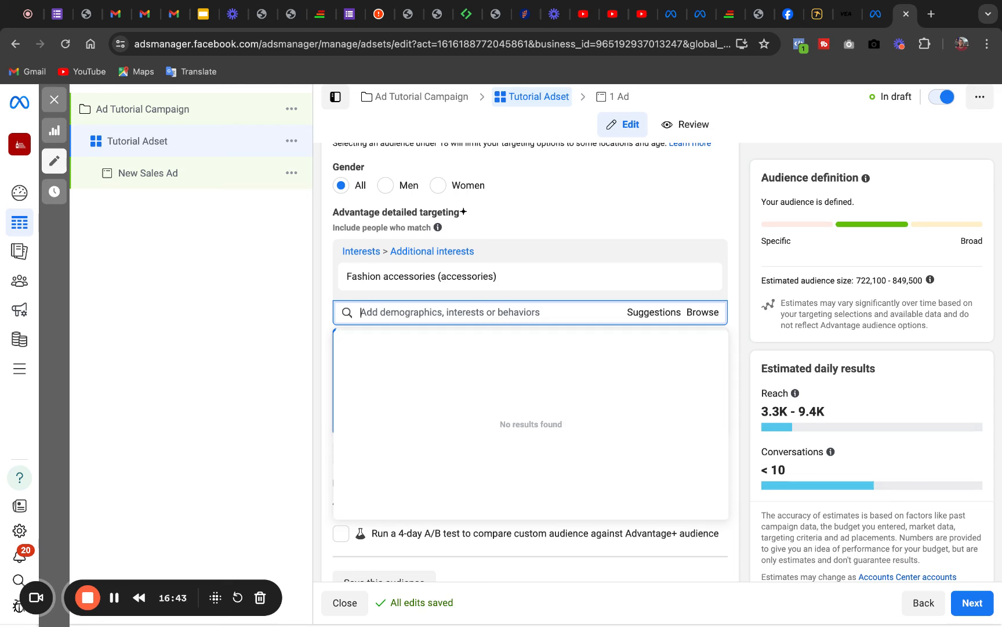
{"action": "left_click", "coordinate": [660, 314]}
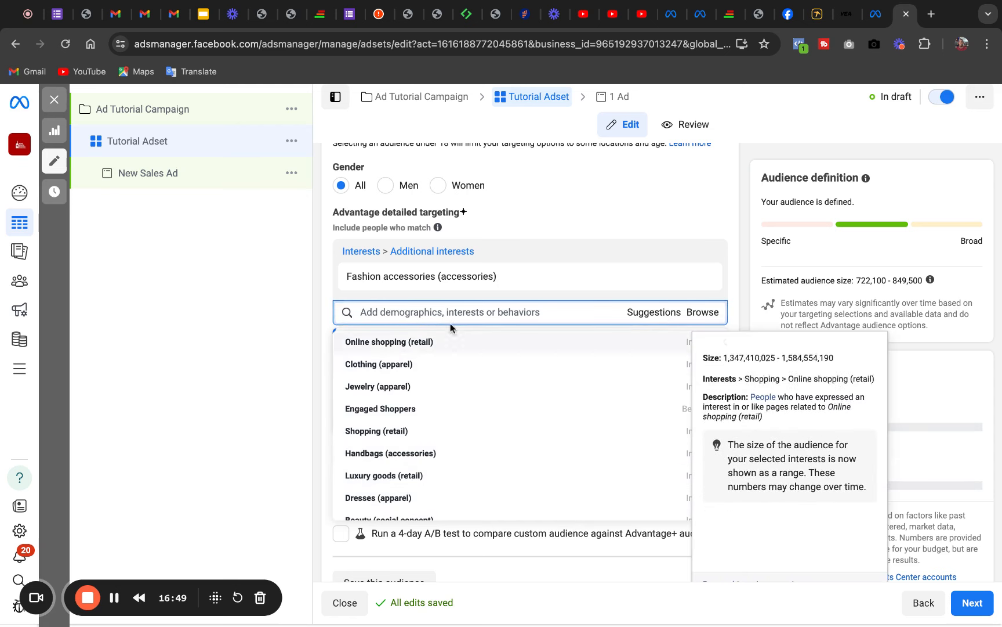
{"action": "left_click", "coordinate": [437, 312]}
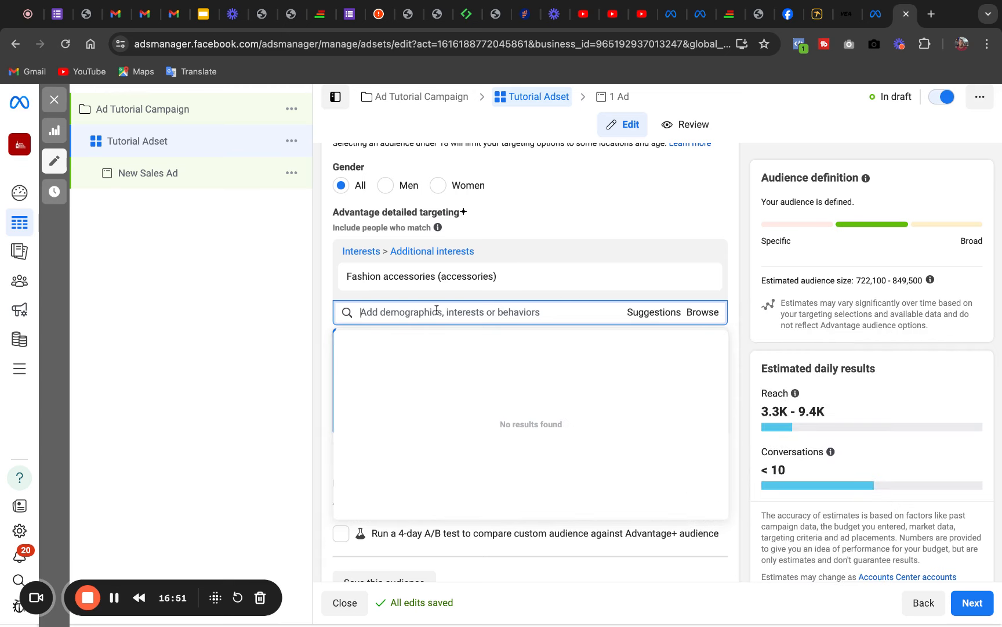
{"action": "type", "text": "berkin"}
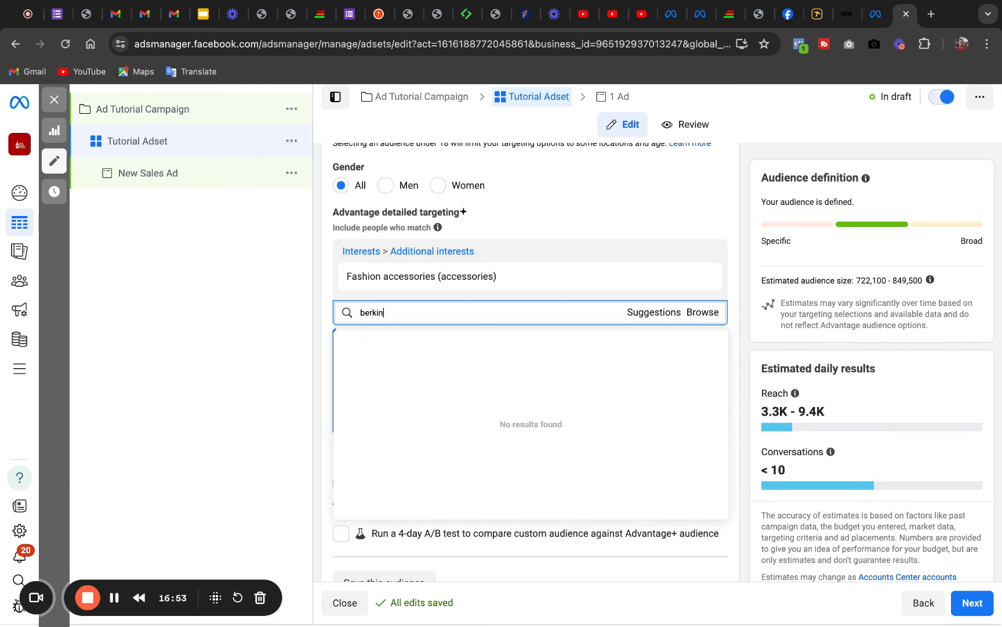
{"action": "type", "text": "g"}
{"action": "key", "text": "BackSpace"}
{"action": "type", "text": "s"}
{"action": "key", "text": "BackSpace"}
{"action": "key", "text": "BackSpace"}
{"action": "key", "text": "BackSpace"}
{"action": "key", "text": "BackSpace"}
{"action": "key", "text": "BackSpace"}
{"action": "key", "text": "BackSpace"}
{"action": "key", "text": "BackSpace"}
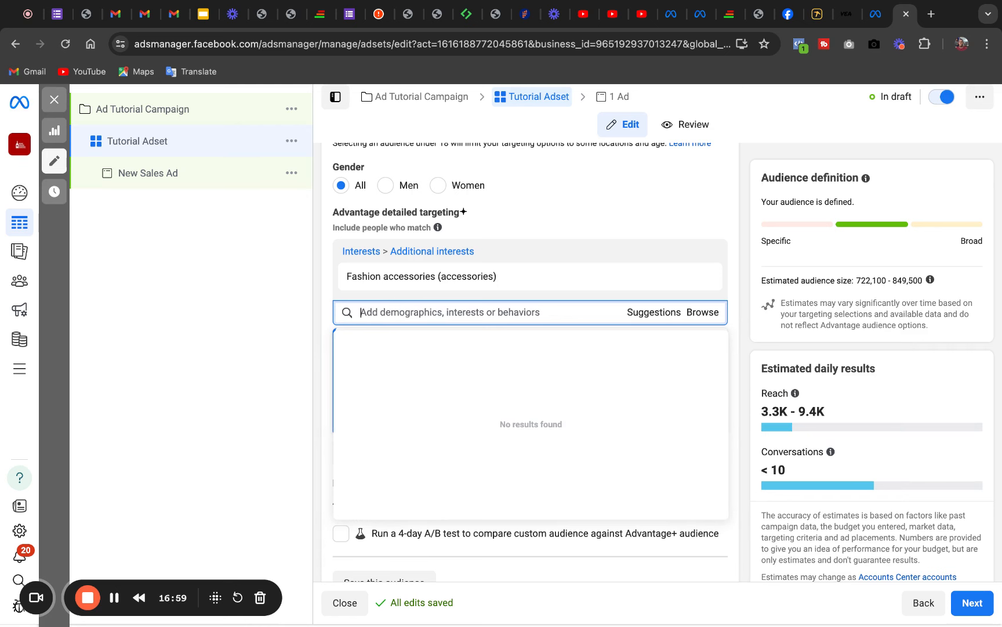
Try adding the Gucci (fashion brand) interest, and remove both it and the Fashion accessories interest.
{"action": "type", "text": "gucci"}
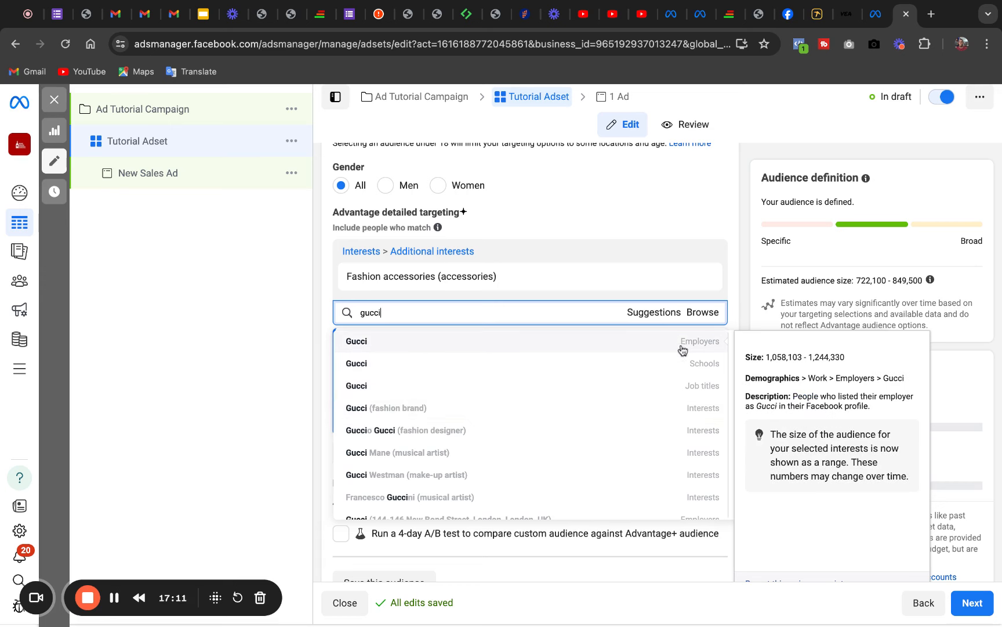
{"action": "left_click", "coordinate": [484, 415]}
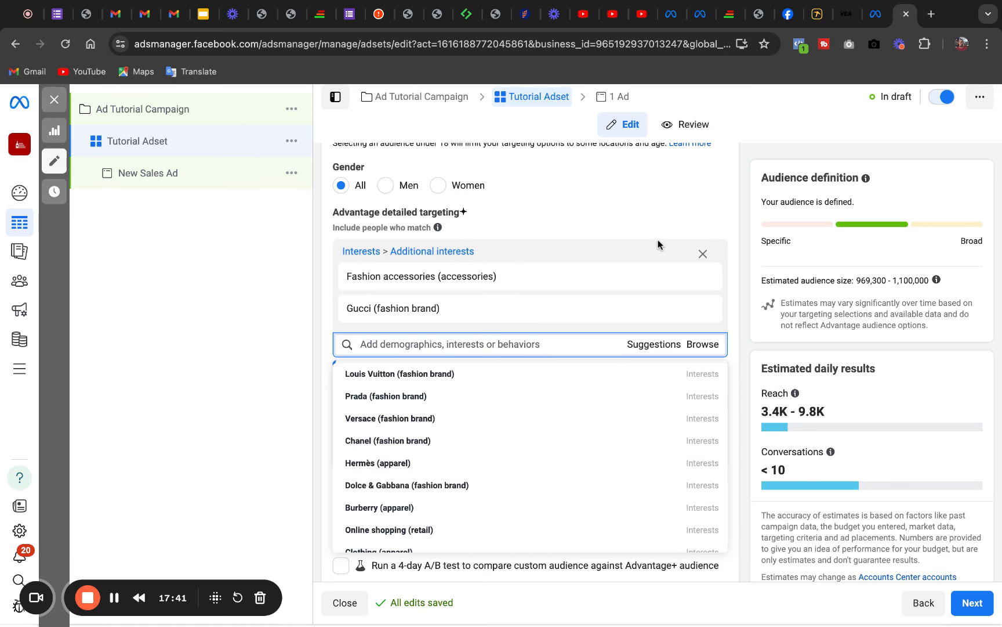
{"action": "left_click", "coordinate": [726, 220]}
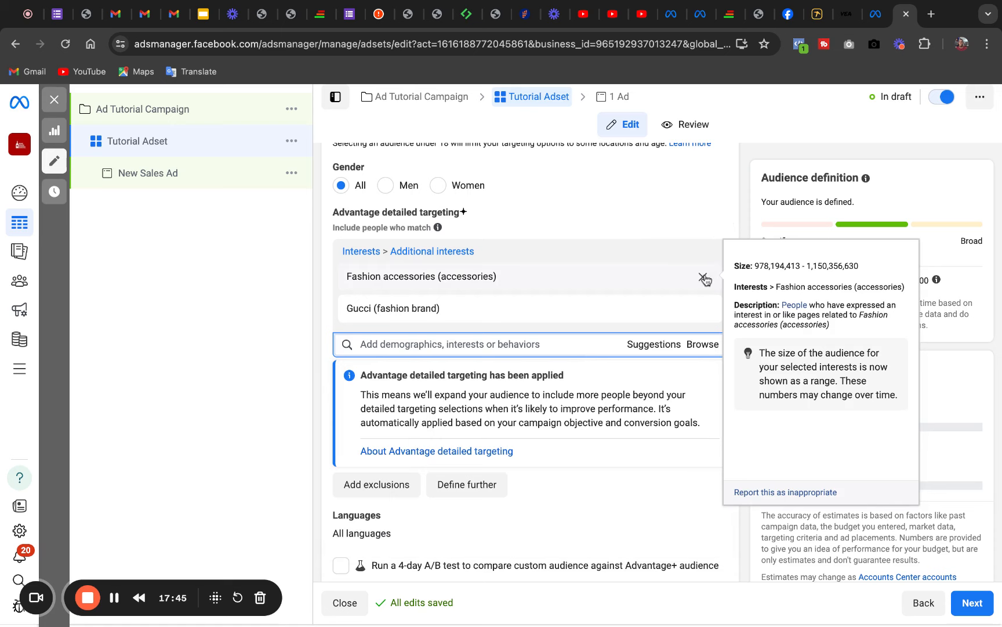
{"action": "left_click", "coordinate": [703, 277]}
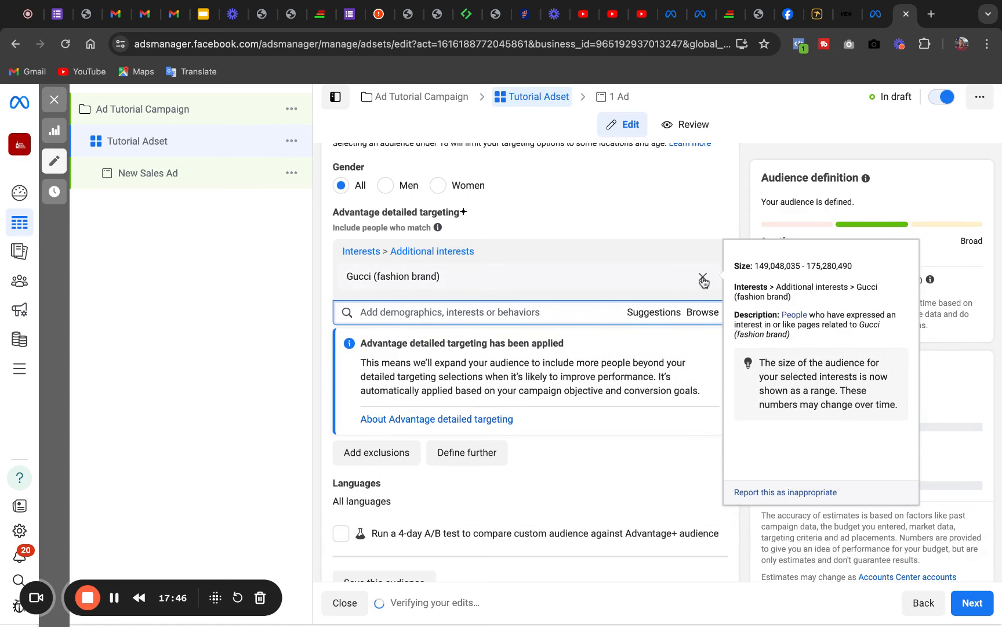
{"action": "left_click", "coordinate": [703, 276]}
Search the detailed targeting options for "cupcake" and clear the search.
{"action": "left_click", "coordinate": [496, 251]}
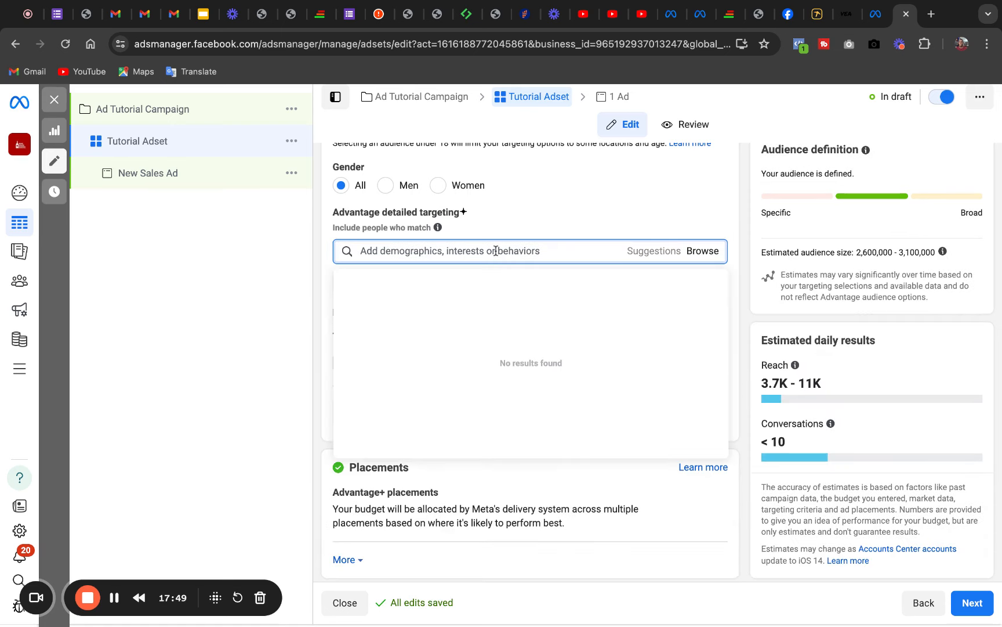
{"action": "type", "text": "cupcake"}
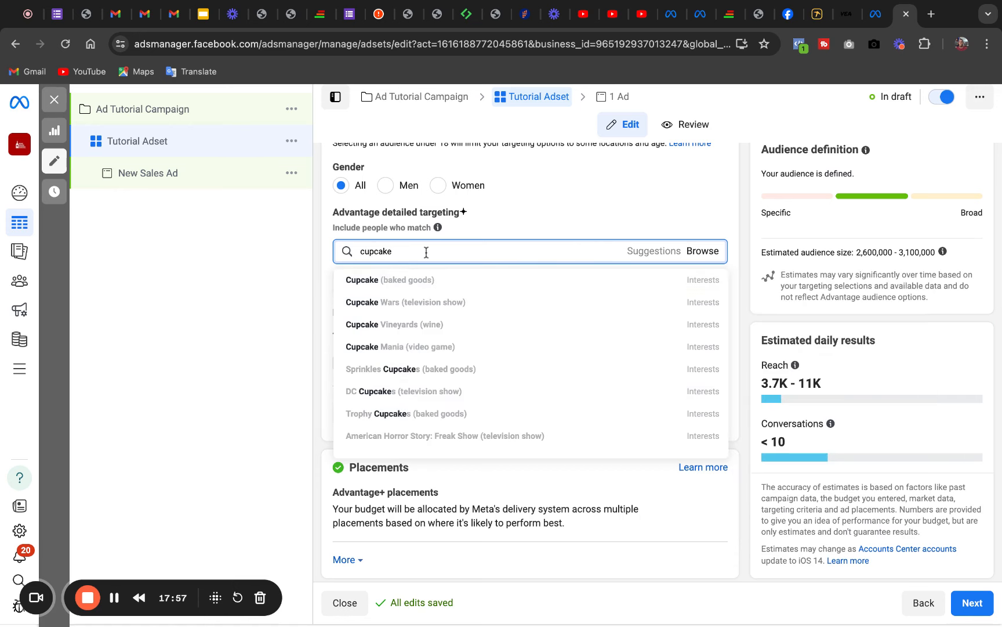
{"action": "key", "text": "BackSpace"}
{"action": "key", "text": "BackSpace"}
{"action": "key", "text": "BackSpace"}
{"action": "key", "text": "BackSpace"}
{"action": "key", "text": "BackSpace"}
{"action": "key", "text": "BackSpace"}
Search the detailed targeting for "birthday cake" and add the Birthday cake (food & drink) interest.
{"action": "type", "text": "b"}
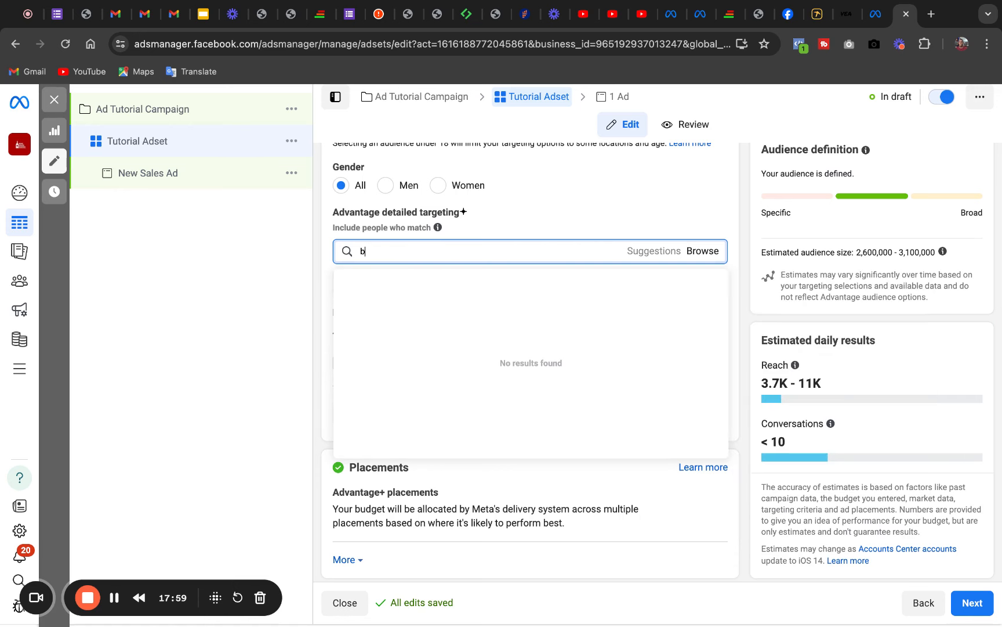
{"action": "type", "text": "irthday cake"}
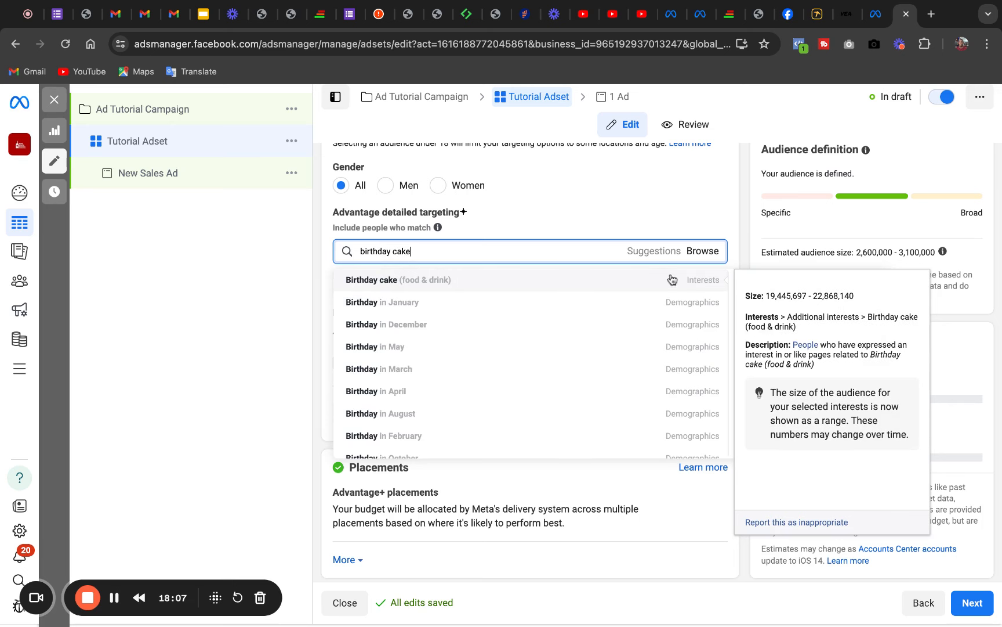
{"action": "left_click", "coordinate": [454, 283]}
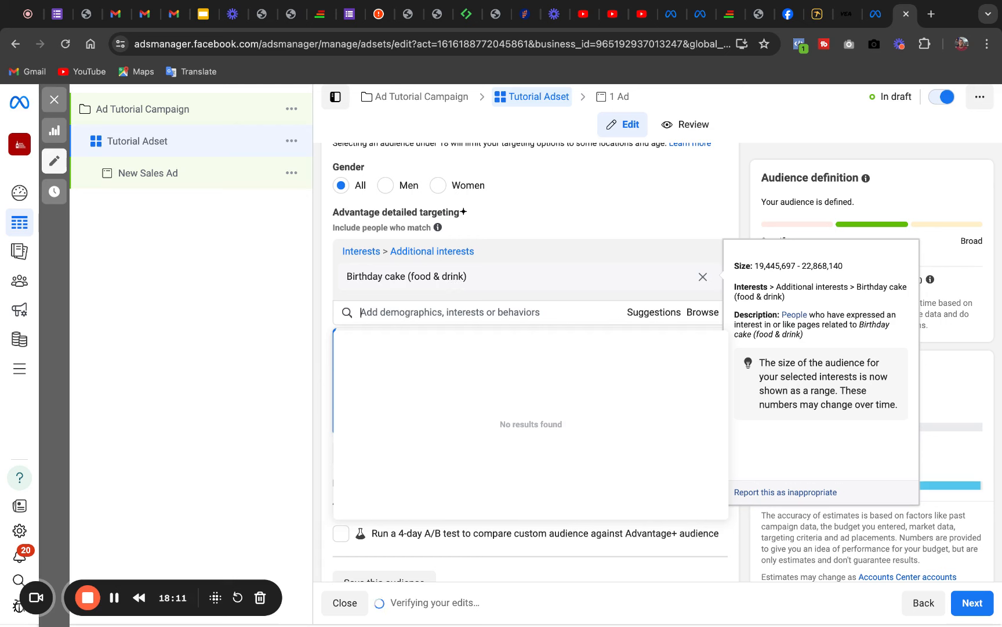
Look over the suggestions related to the Birthday cake (food & drink) interest and remove that interest from the detailed targeting.
{"action": "left_click", "coordinate": [645, 320]}
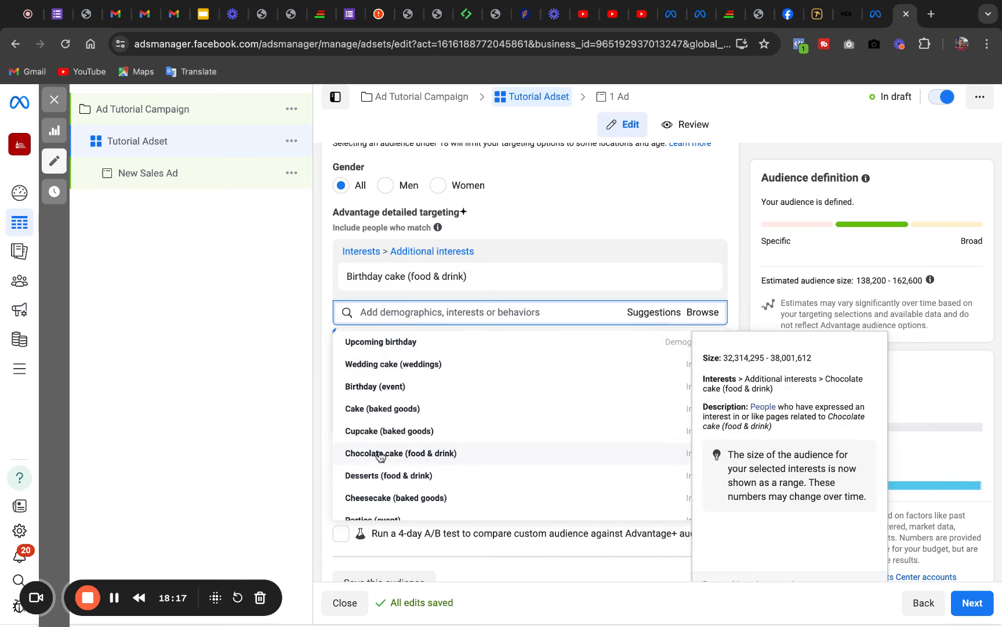
{"action": "mouse_move", "coordinate": [382, 475]}
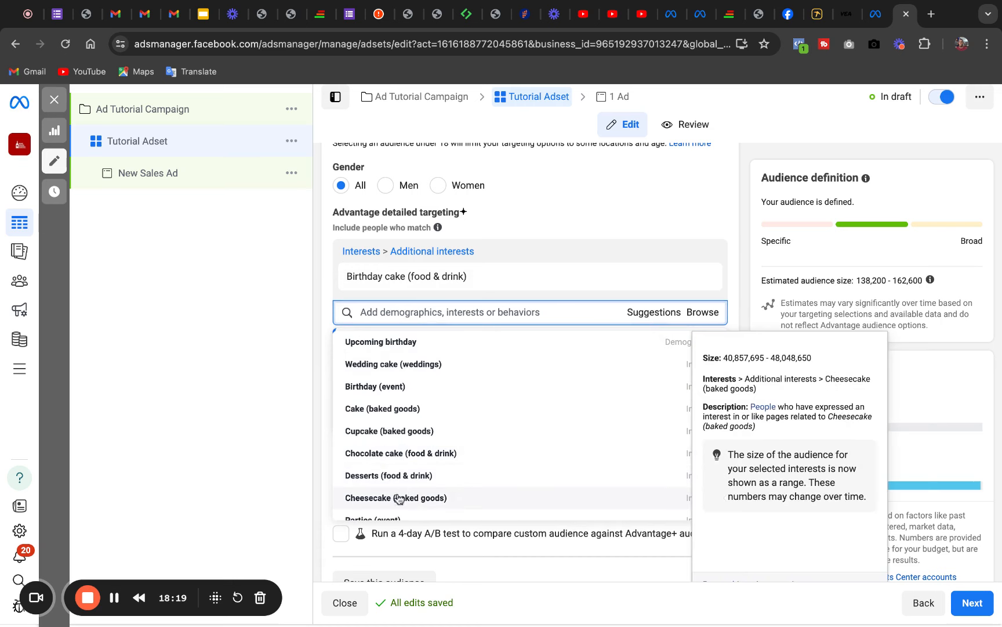
{"action": "mouse_move", "coordinate": [395, 436]}
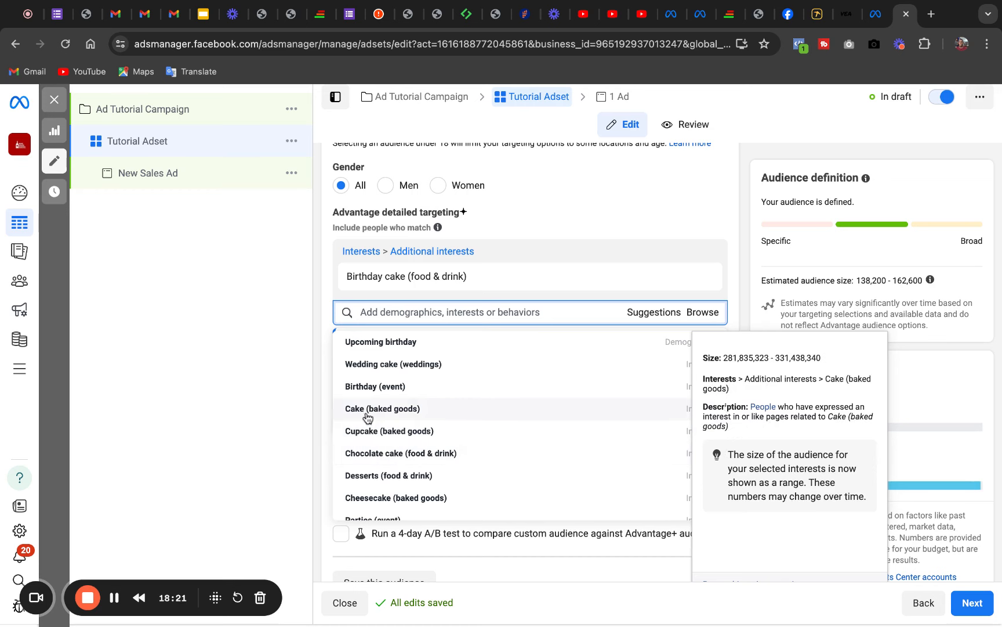
{"action": "mouse_move", "coordinate": [387, 391]}
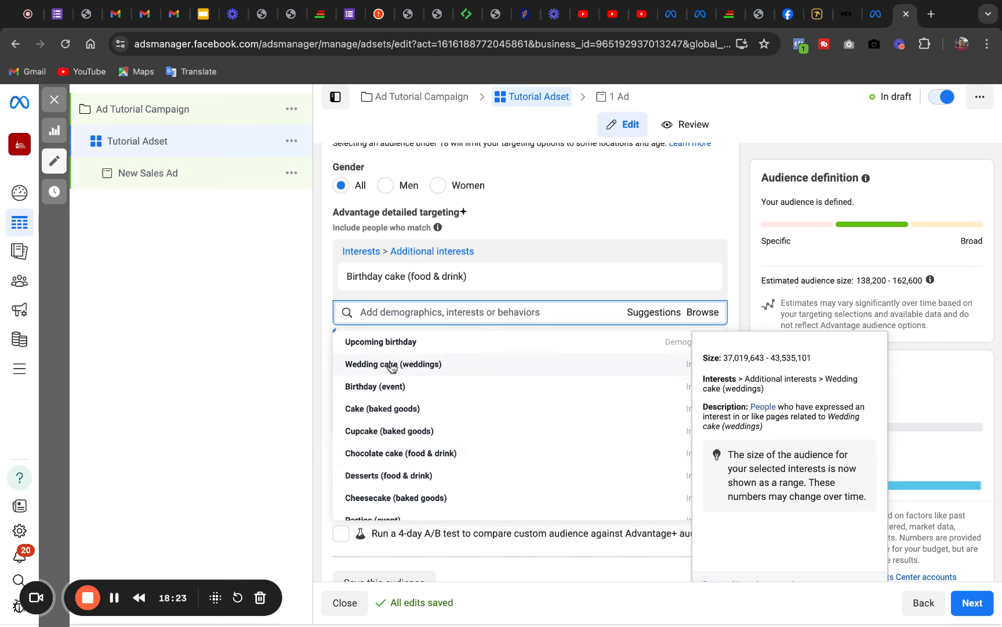
{"action": "mouse_move", "coordinate": [416, 347]}
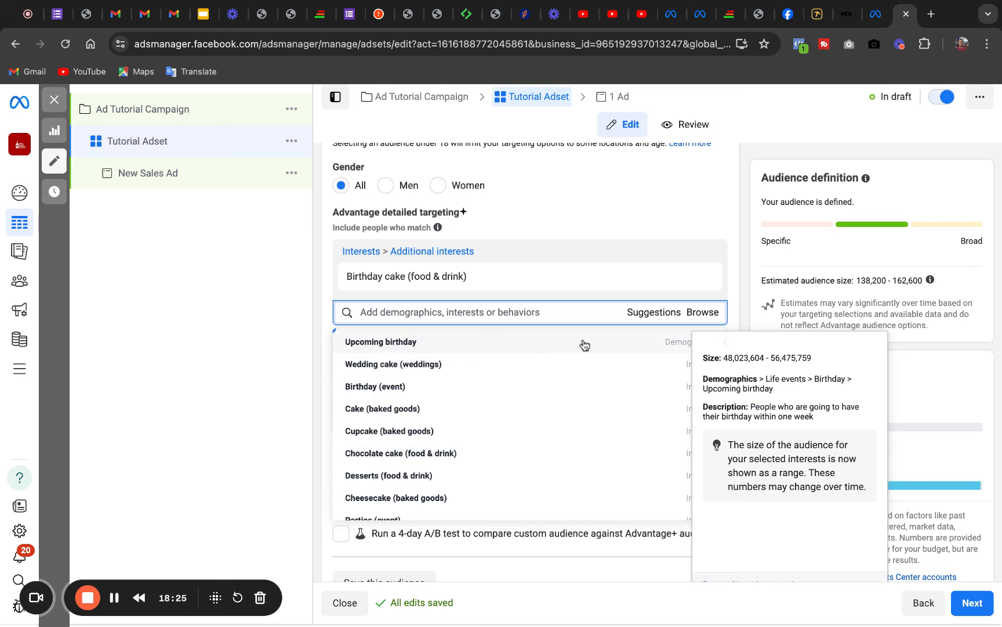
{"action": "left_click", "coordinate": [734, 283]}
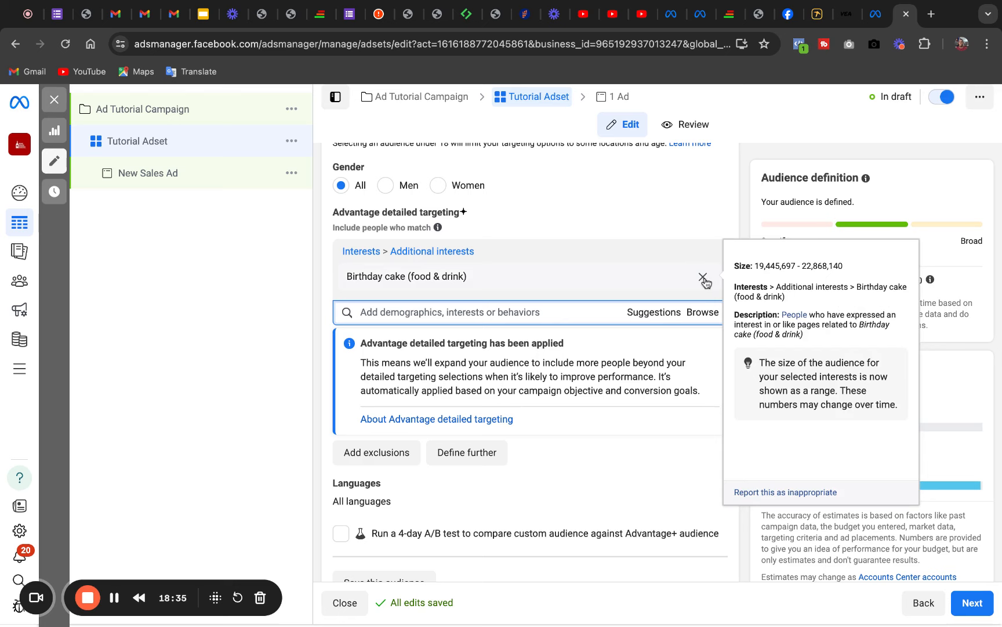
{"action": "left_click", "coordinate": [703, 278]}
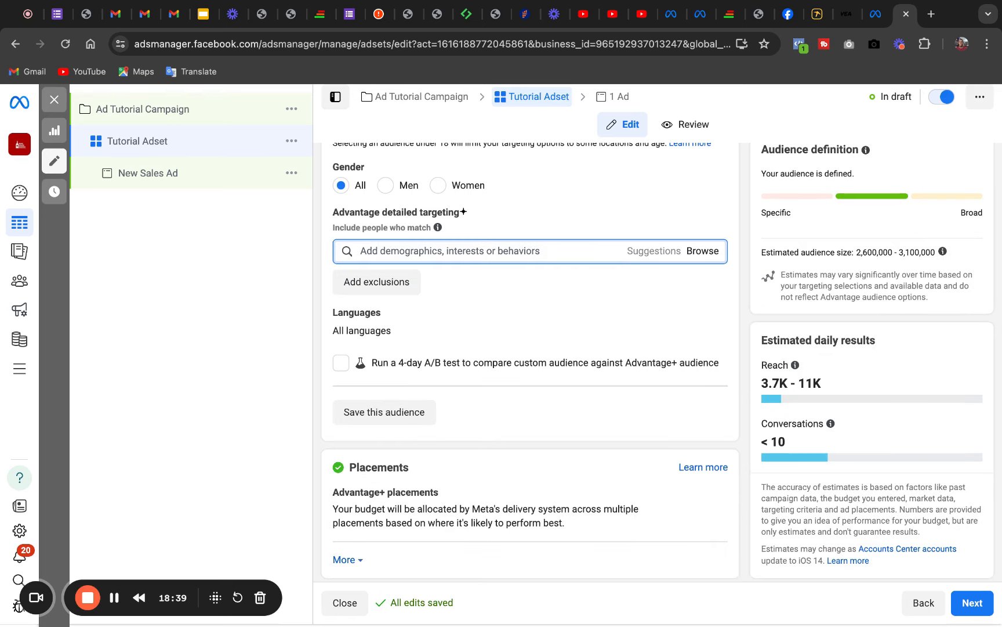
Search the detailed targeting options for "cars", look through the matches and clear the search.
{"action": "type", "text": "cars"}
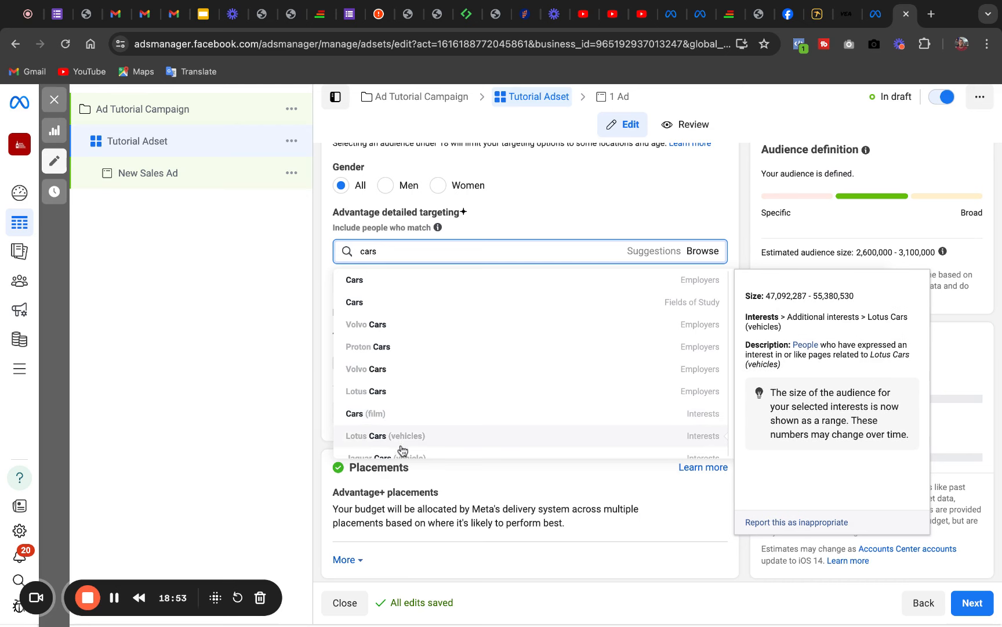
{"action": "scroll", "coordinate": [406, 455], "scroll_direction": "down", "scroll_amount": 5}
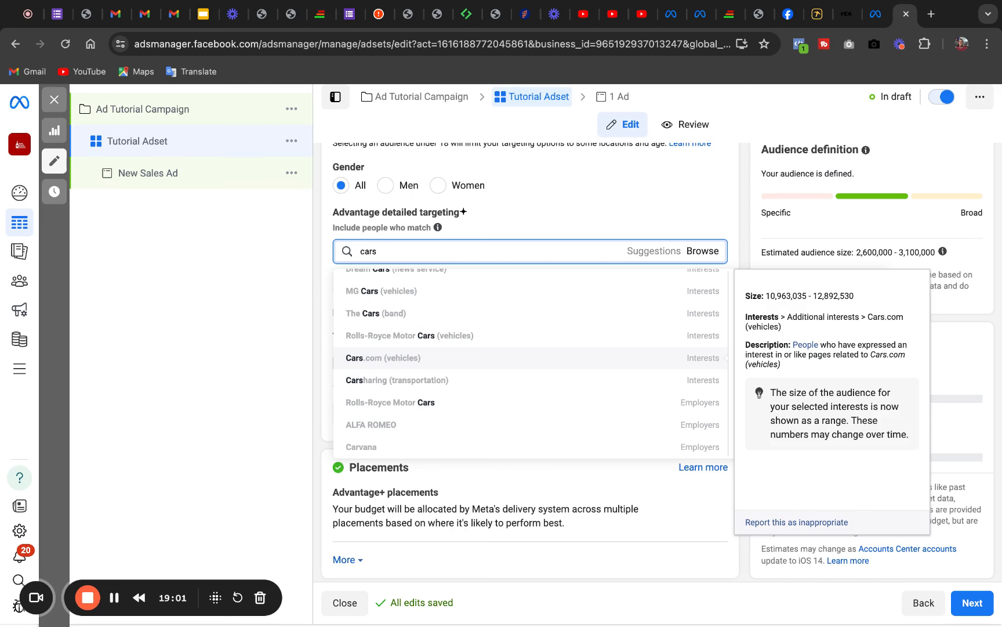
{"action": "scroll", "coordinate": [421, 383], "scroll_direction": "up", "scroll_amount": 2}
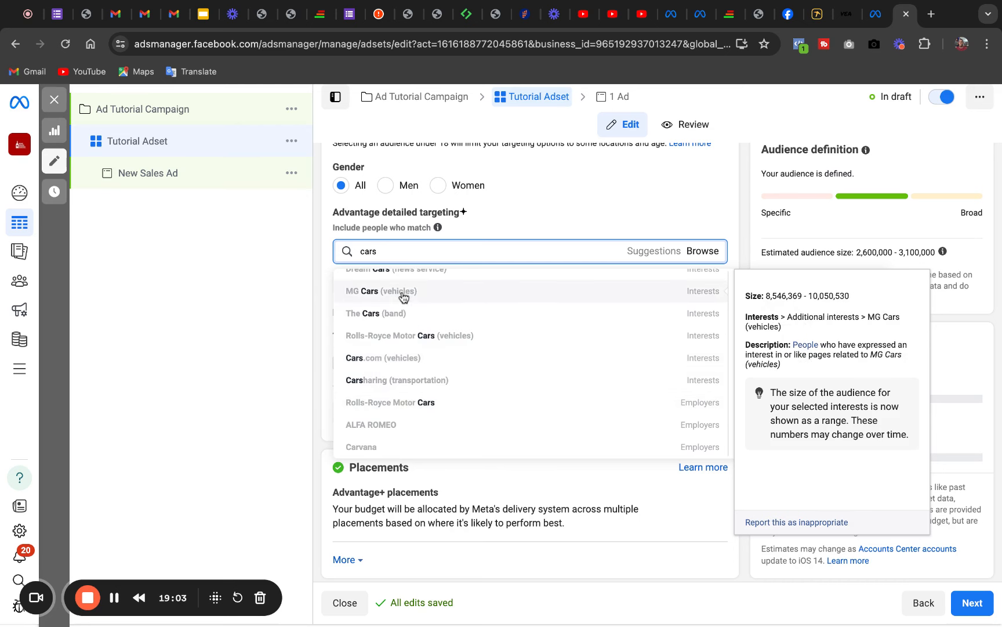
{"action": "key", "text": "BackSpace"}
{"action": "key", "text": "BackSpace"}
{"action": "key", "text": "BackSpace"}
{"action": "key", "text": "BackSpace"}
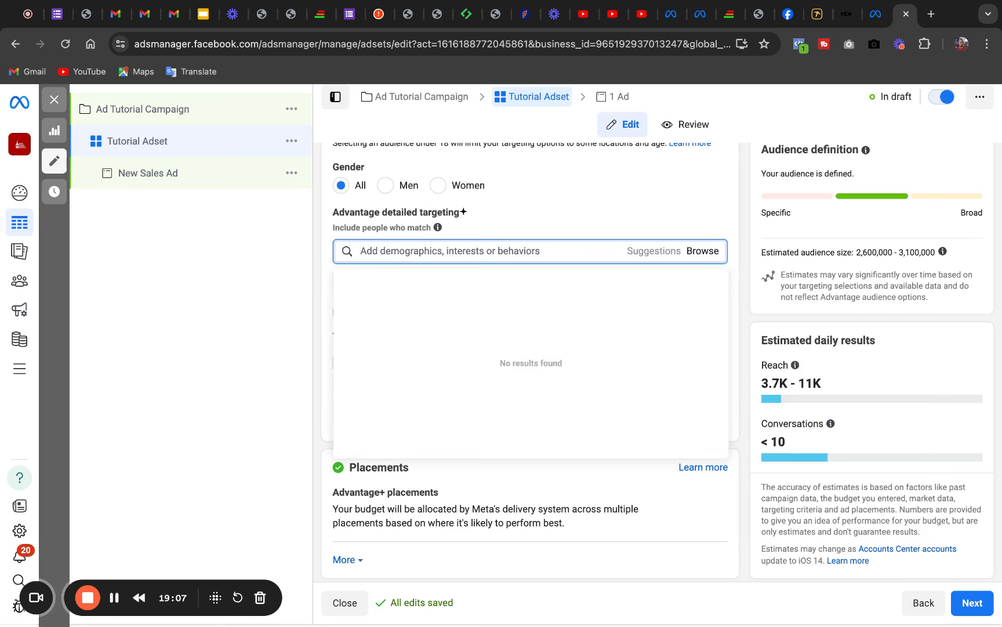
Search for "luxury car" and add Luxury vehicle (vehicles), plus the suggested Luxury Resorts (lodging) and Business travel (travel & tourism business) interests.
{"action": "type", "text": "luxury car"}
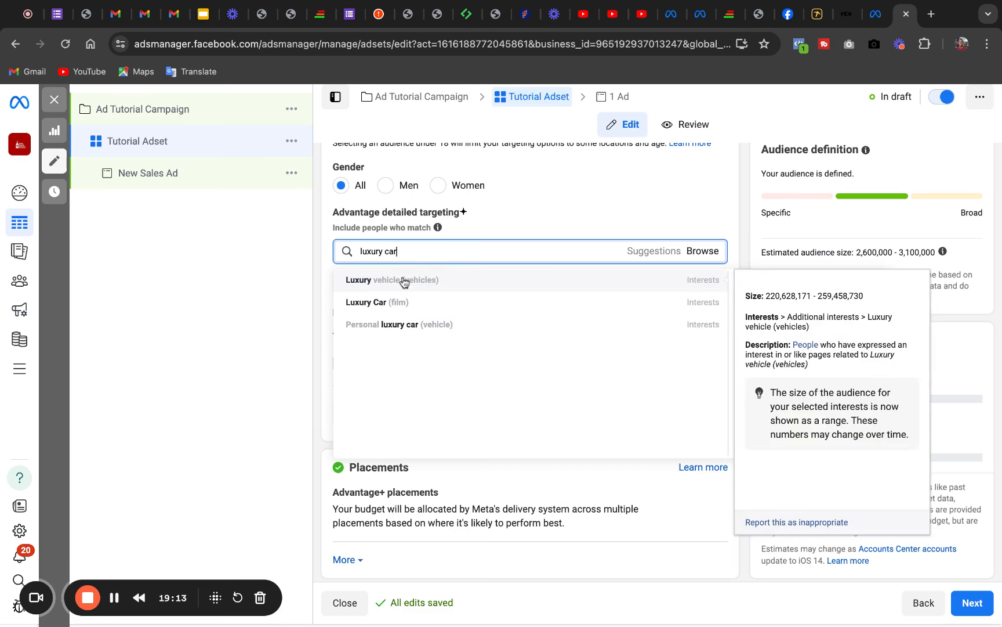
{"action": "left_click", "coordinate": [405, 281]}
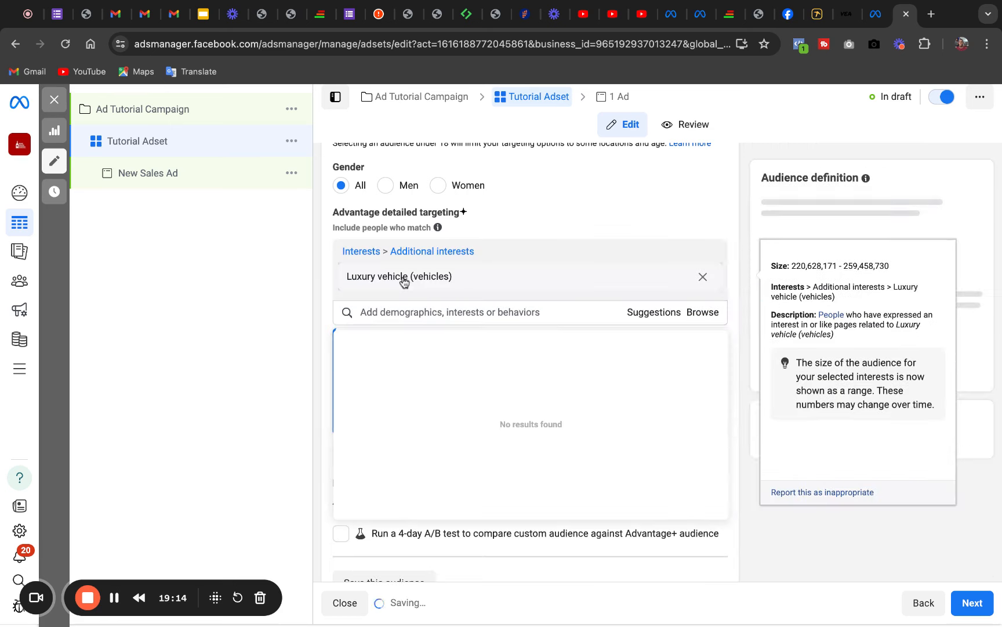
{"action": "left_click", "coordinate": [655, 315]}
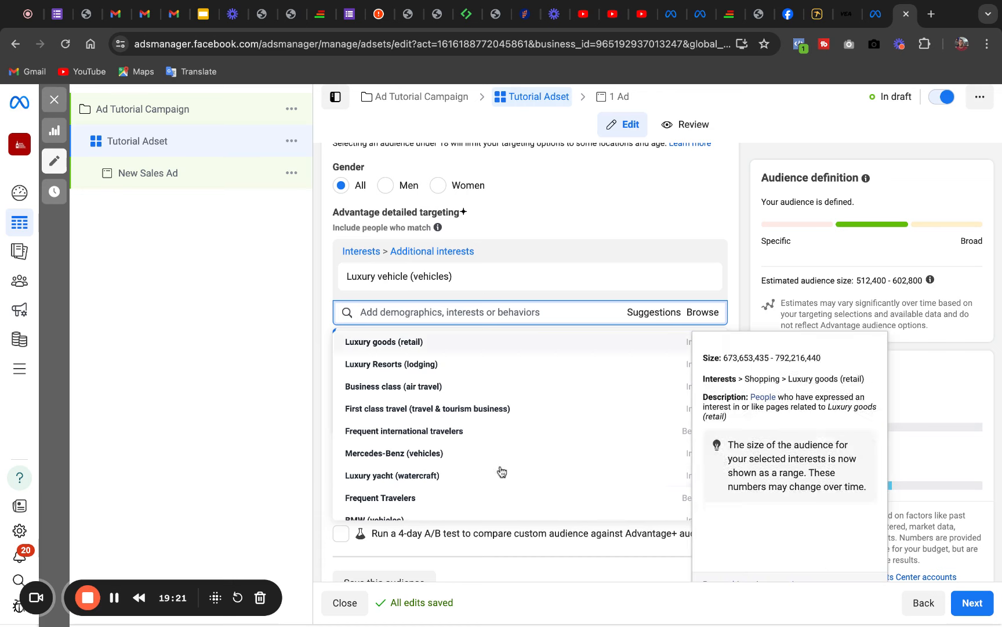
{"action": "mouse_move", "coordinate": [395, 457]}
{"action": "left_click", "coordinate": [369, 361]}
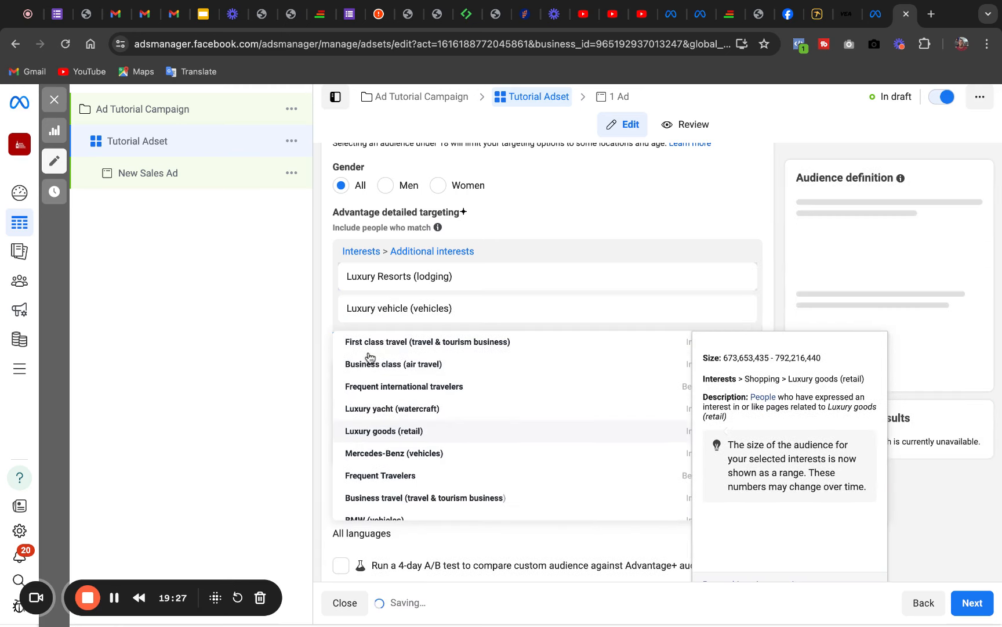
{"action": "left_click", "coordinate": [424, 529]}
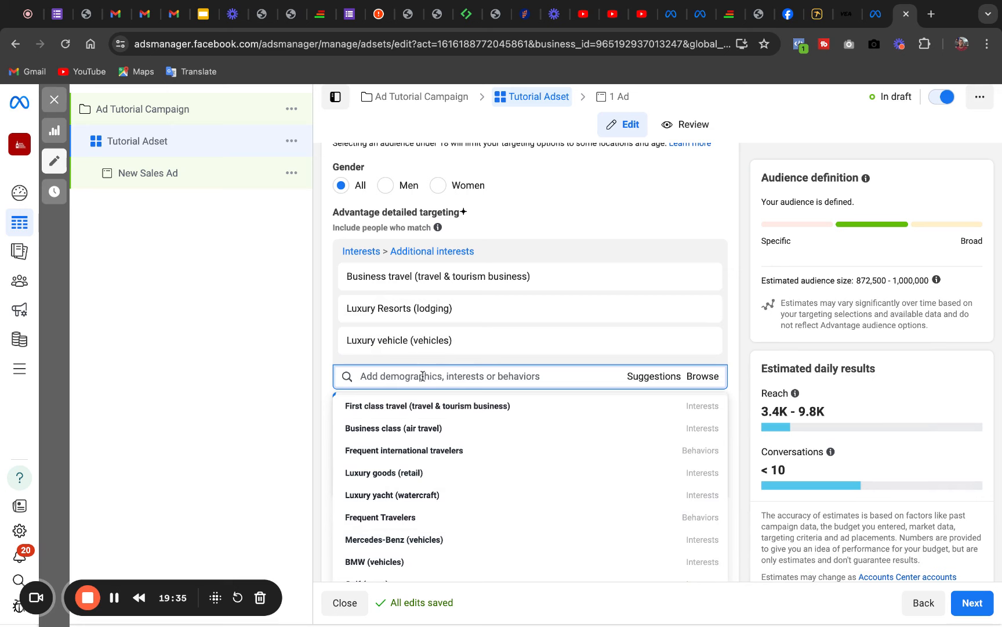
Search the detailed targeting for "camry" and add the Toyota Camry (vehicle) interest.
{"action": "left_click", "coordinate": [423, 375]}
{"action": "type", "text": "camr"}
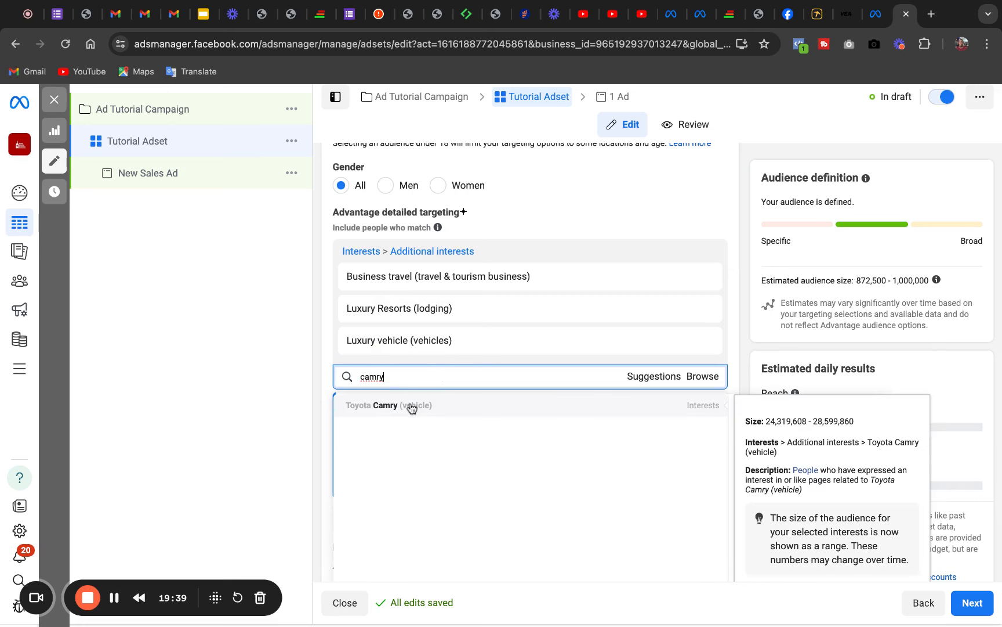
{"action": "type", "text": "y"}
{"action": "left_click", "coordinate": [440, 406]}
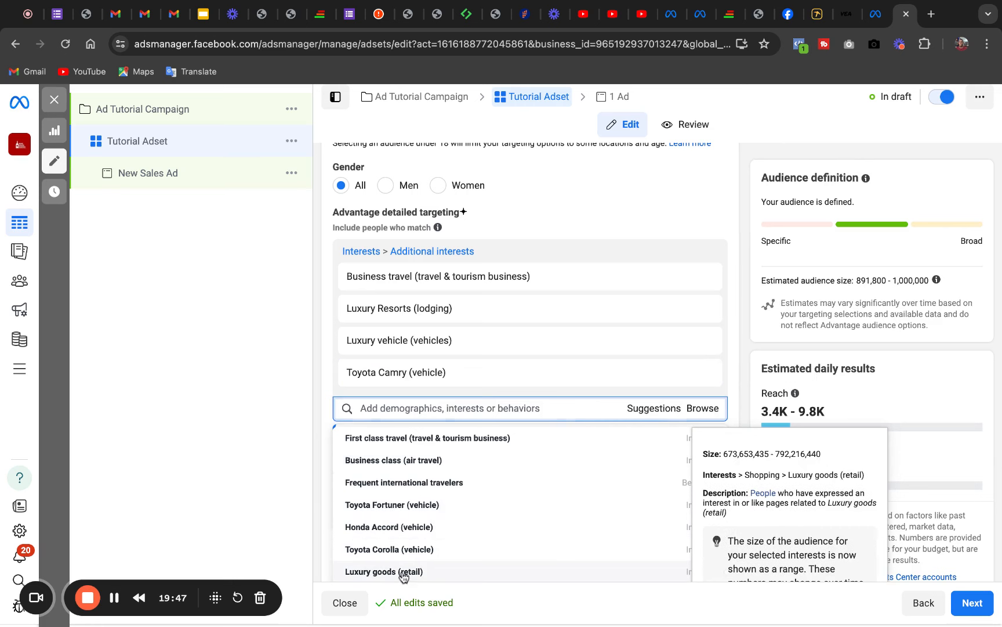
{"action": "left_click", "coordinate": [585, 408]}
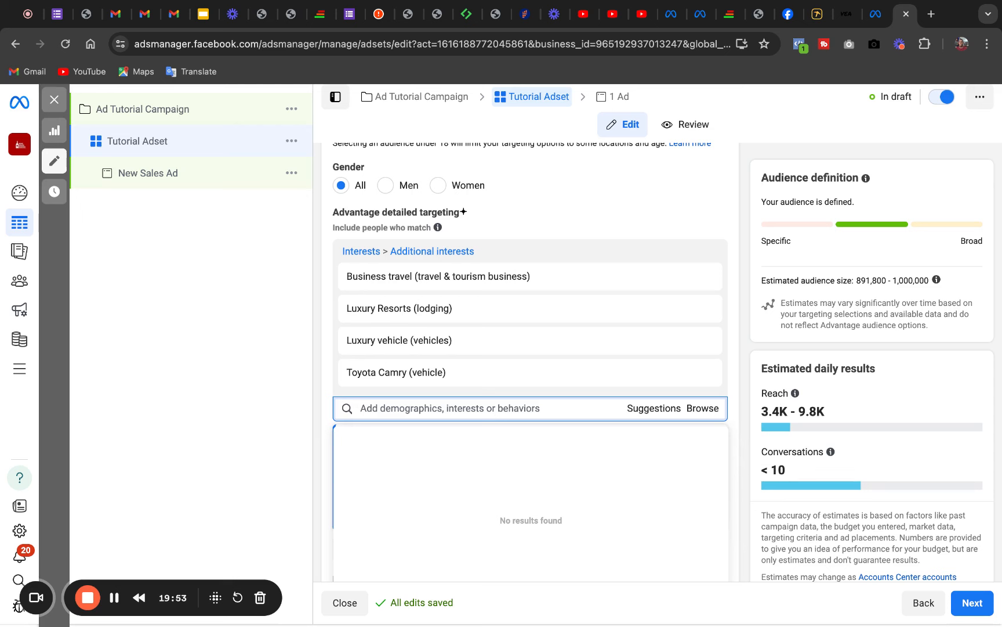
Remove the Business travel, Luxury Resorts, Luxury vehicle and Toyota Camry interests from the detailed targeting.
{"action": "left_click", "coordinate": [707, 277]}
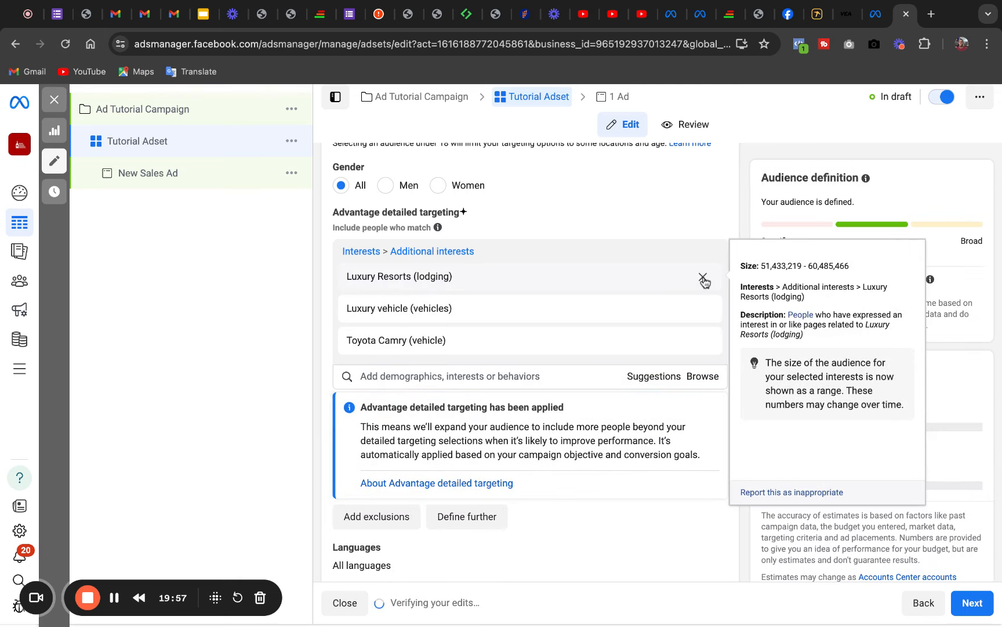
{"action": "left_click", "coordinate": [706, 279]}
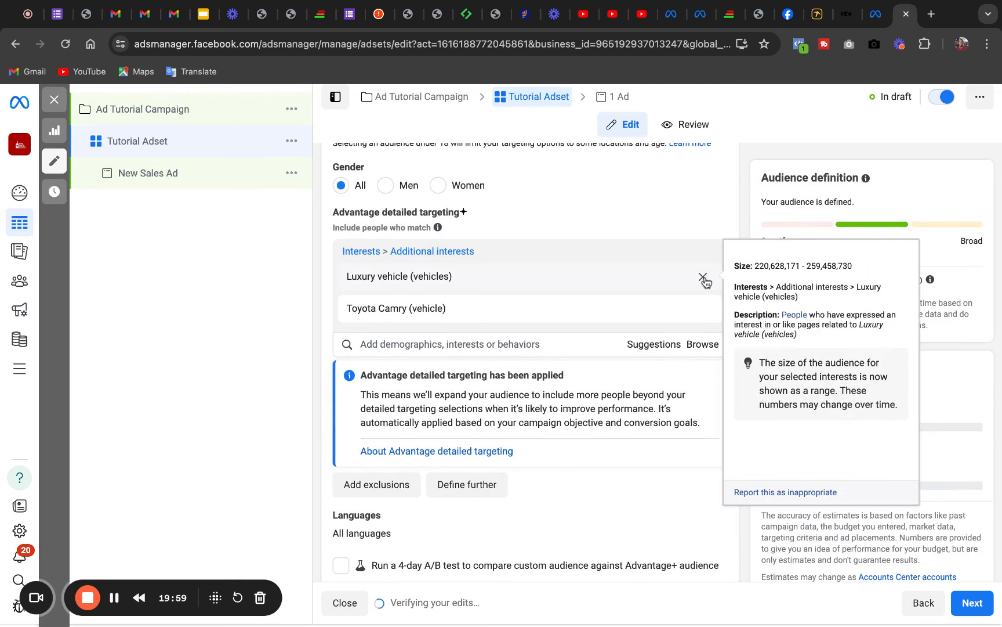
{"action": "left_click", "coordinate": [704, 278]}
{"action": "left_click", "coordinate": [703, 278]}
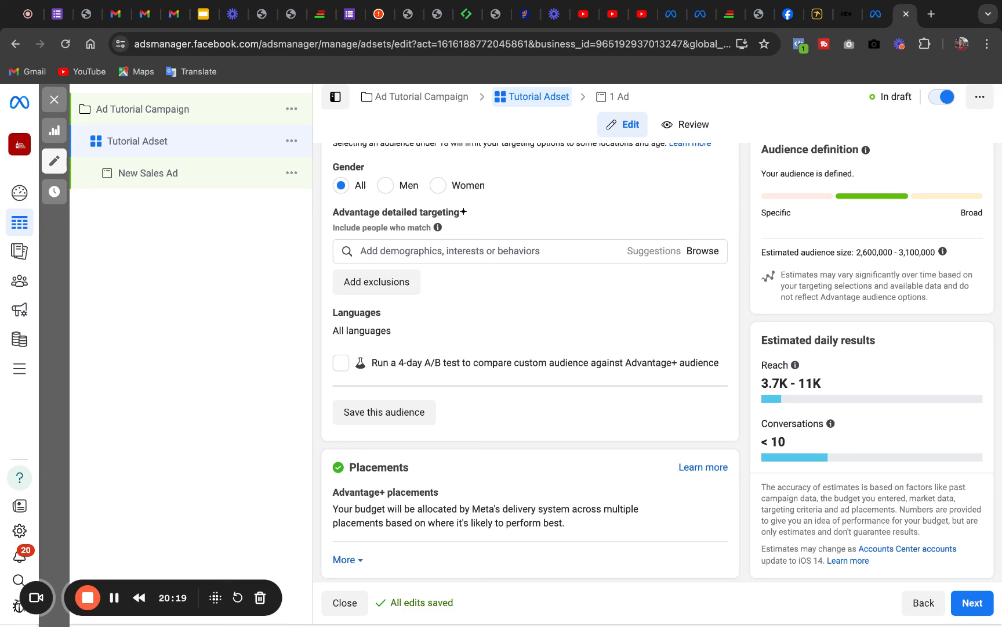
Browse the Demographics targeting categories, examining the Education options and the household income options under Financial.
{"action": "left_click", "coordinate": [509, 253]}
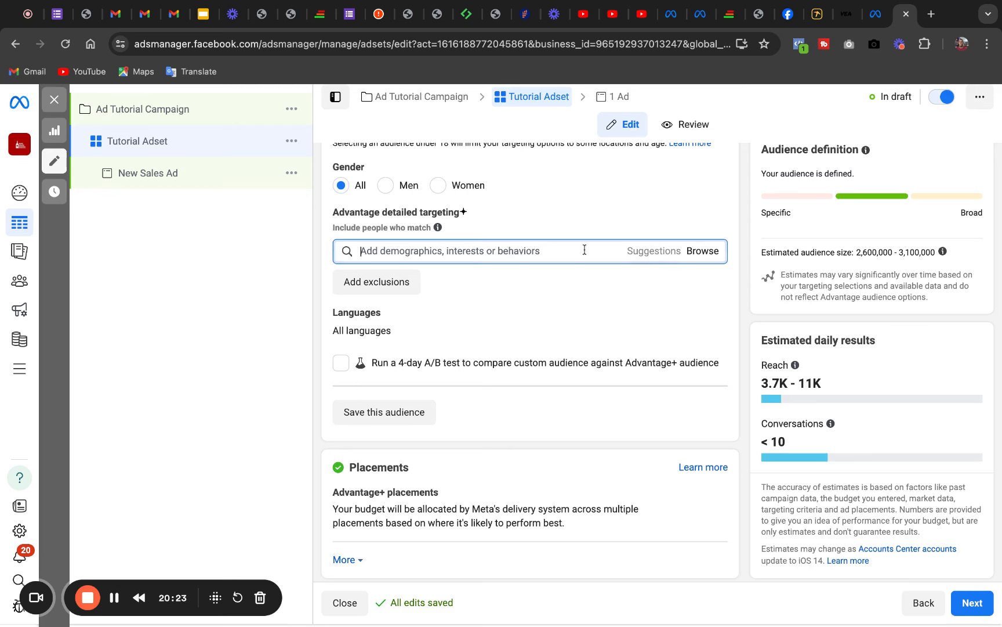
{"action": "left_click", "coordinate": [702, 253]}
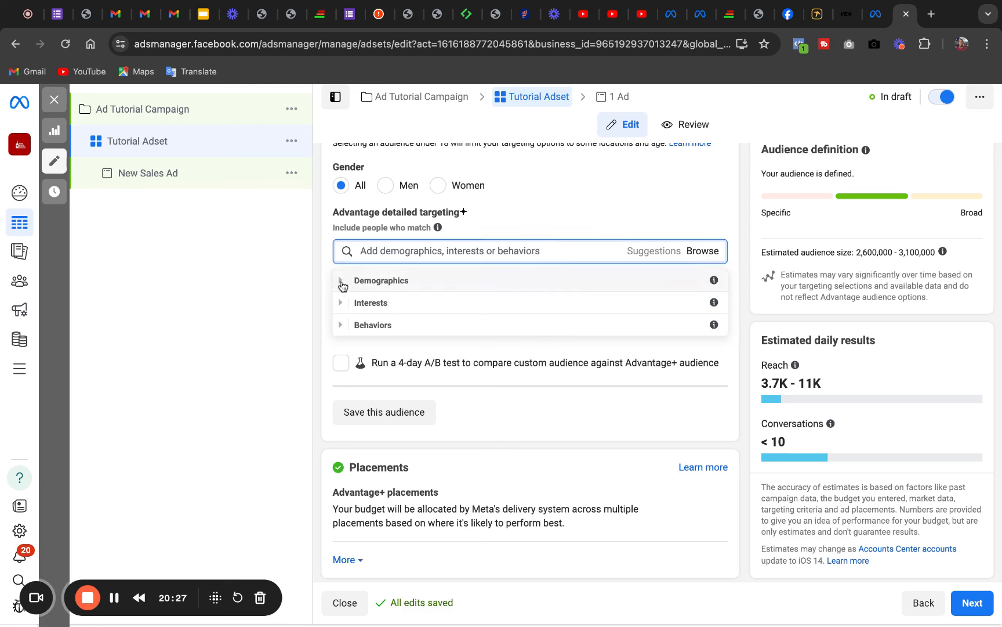
{"action": "left_click", "coordinate": [340, 281]}
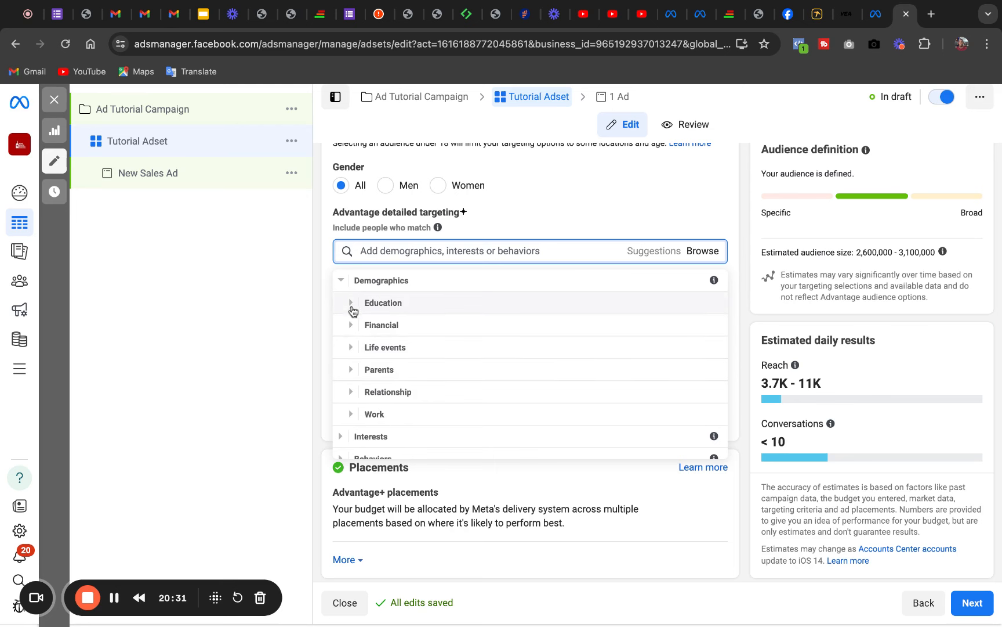
{"action": "left_click", "coordinate": [351, 304]}
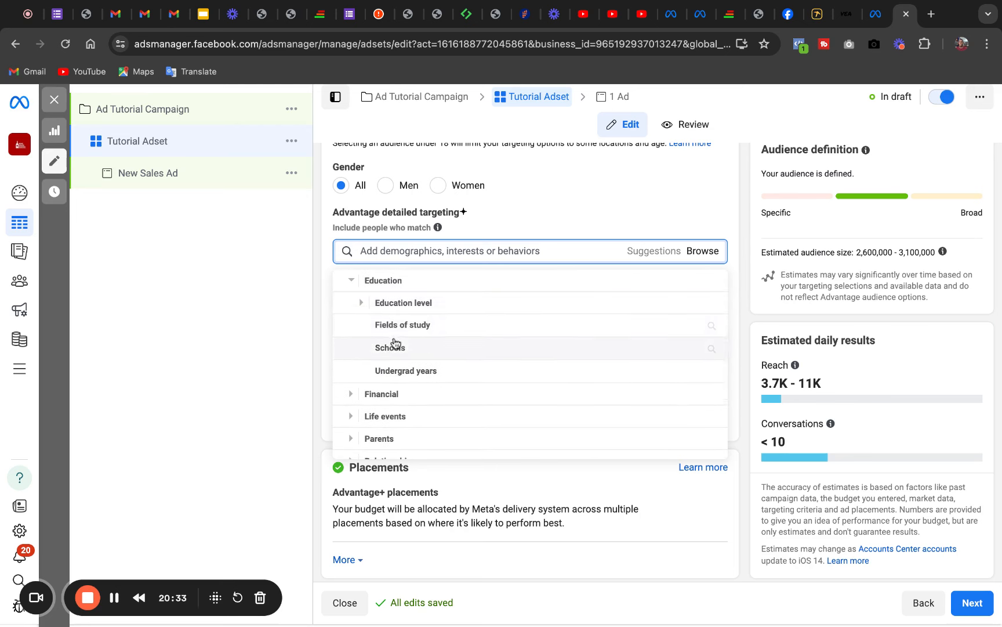
{"action": "left_click", "coordinate": [350, 281]}
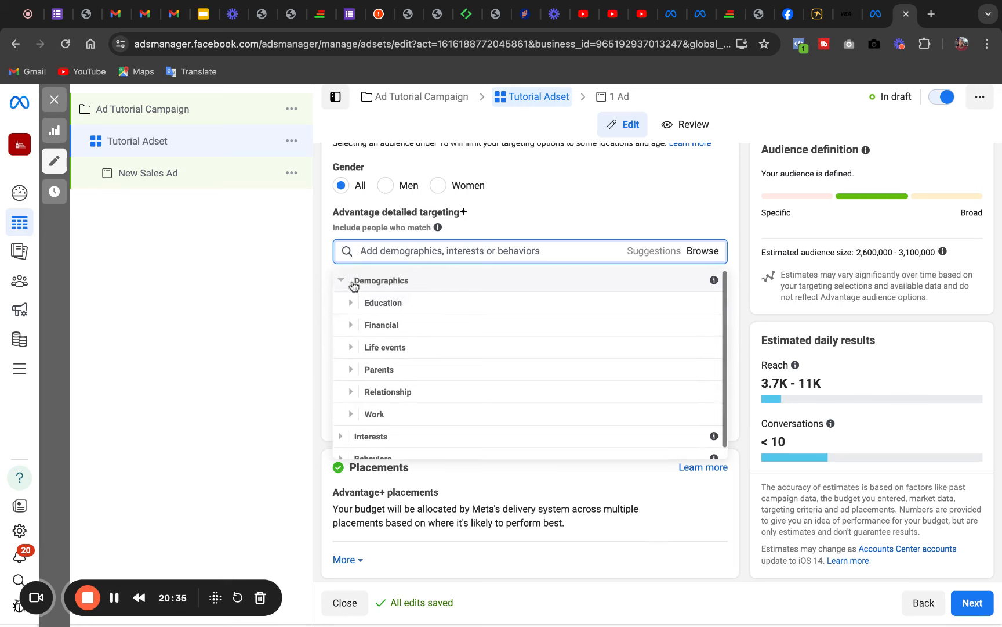
{"action": "left_click", "coordinate": [351, 326]}
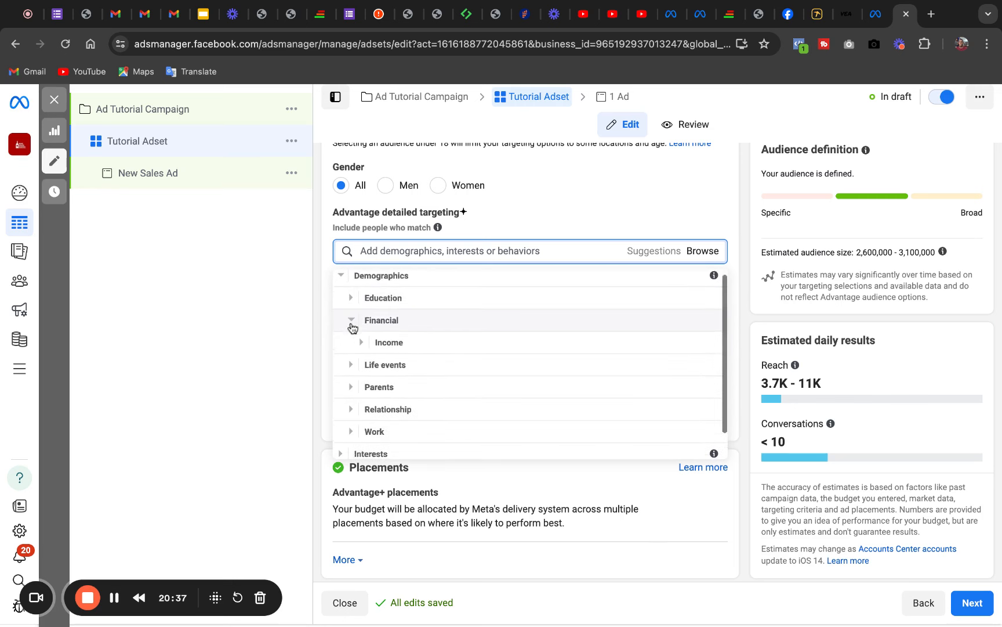
{"action": "left_click", "coordinate": [361, 317]}
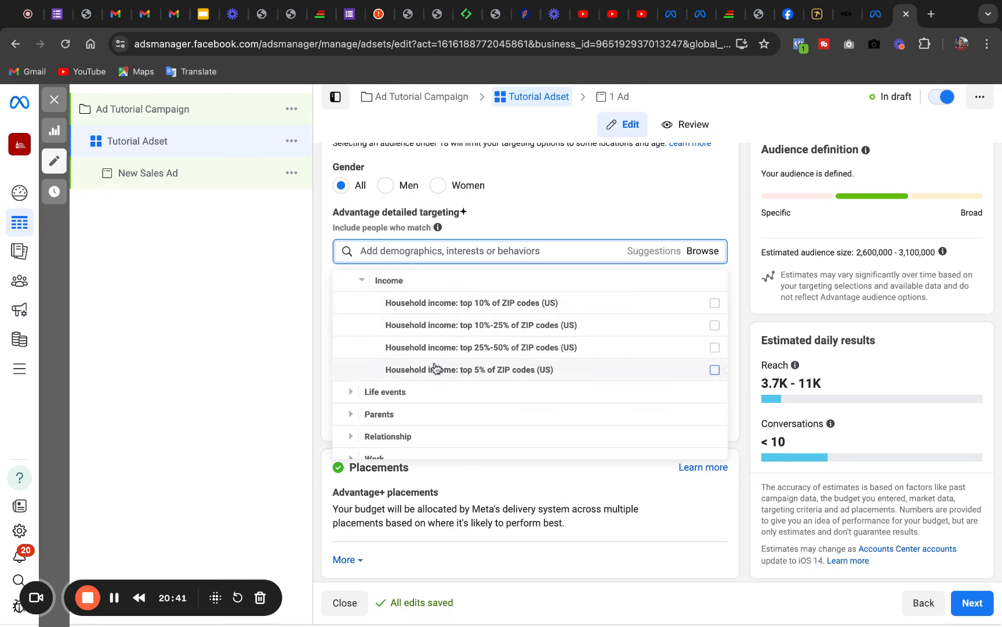
{"action": "left_click", "coordinate": [362, 281]}
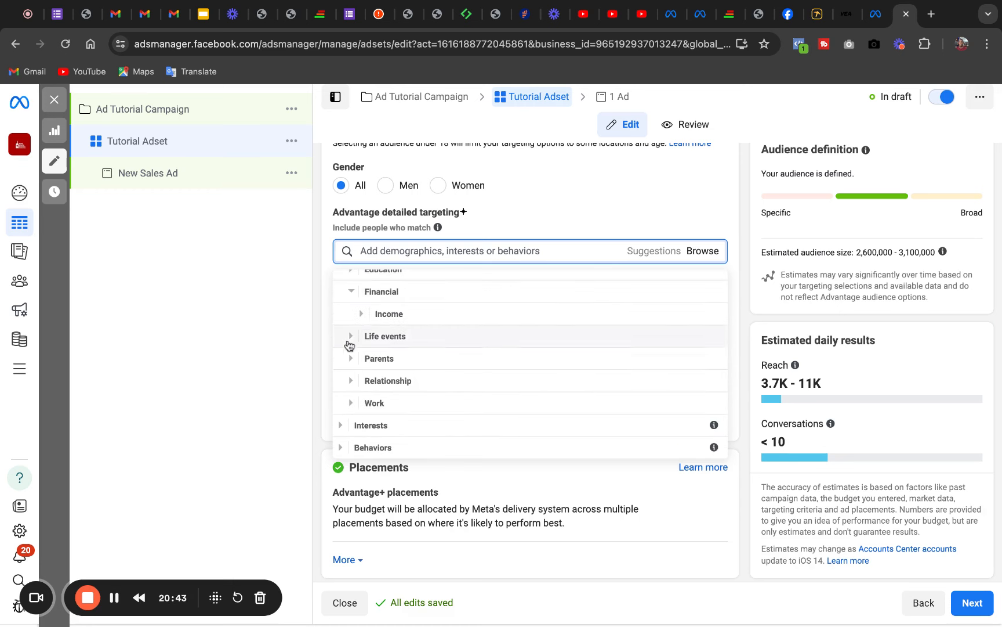
Examine the Life events targeting options under Demographics, including the Birthday and Friends of subcategories.
{"action": "left_click", "coordinate": [350, 340]}
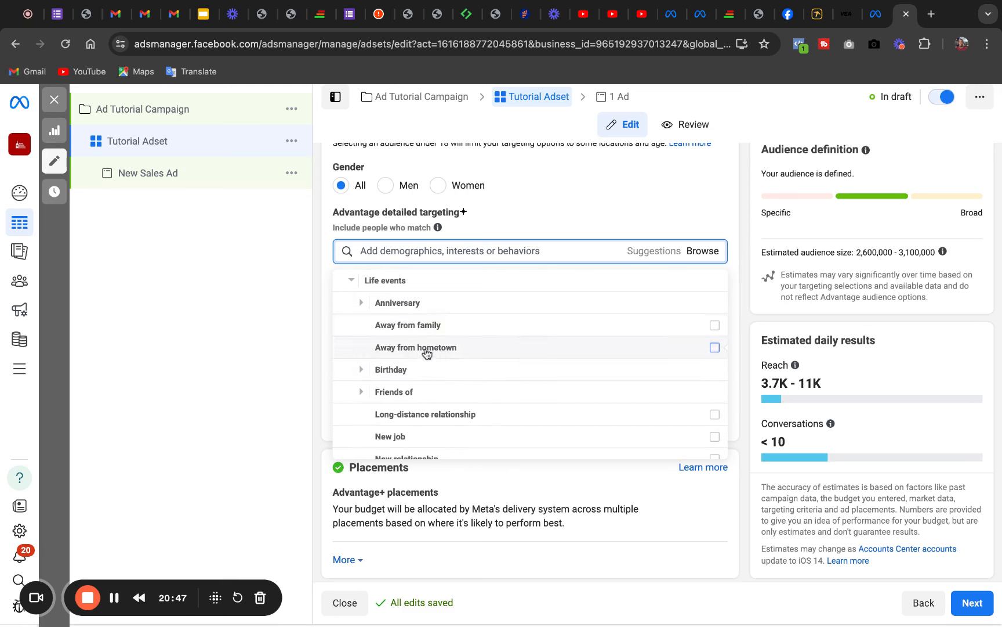
{"action": "left_click", "coordinate": [362, 370]}
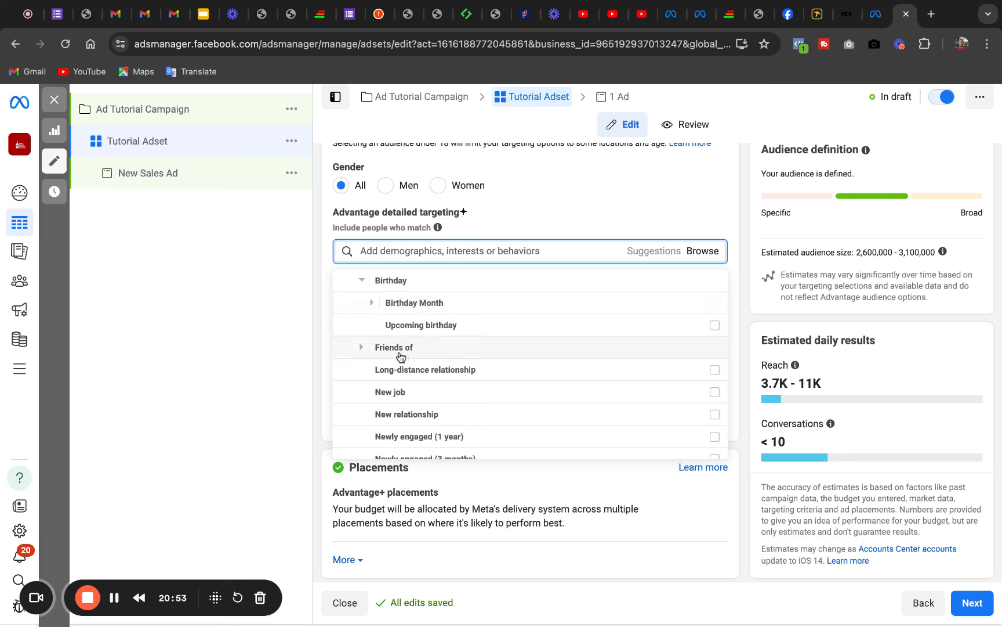
{"action": "mouse_move", "coordinate": [443, 377]}
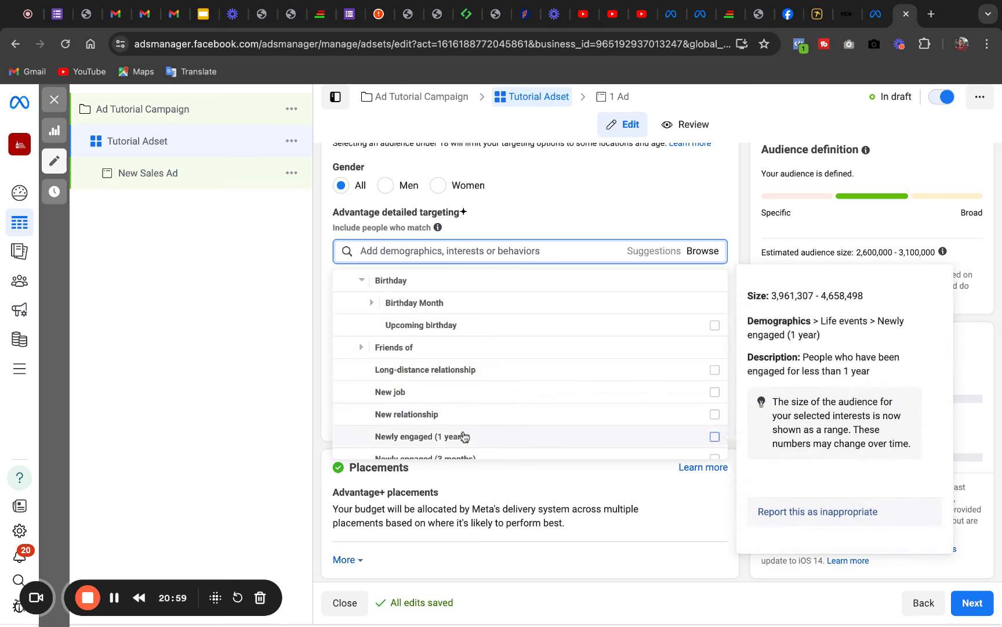
{"action": "left_click", "coordinate": [362, 346]}
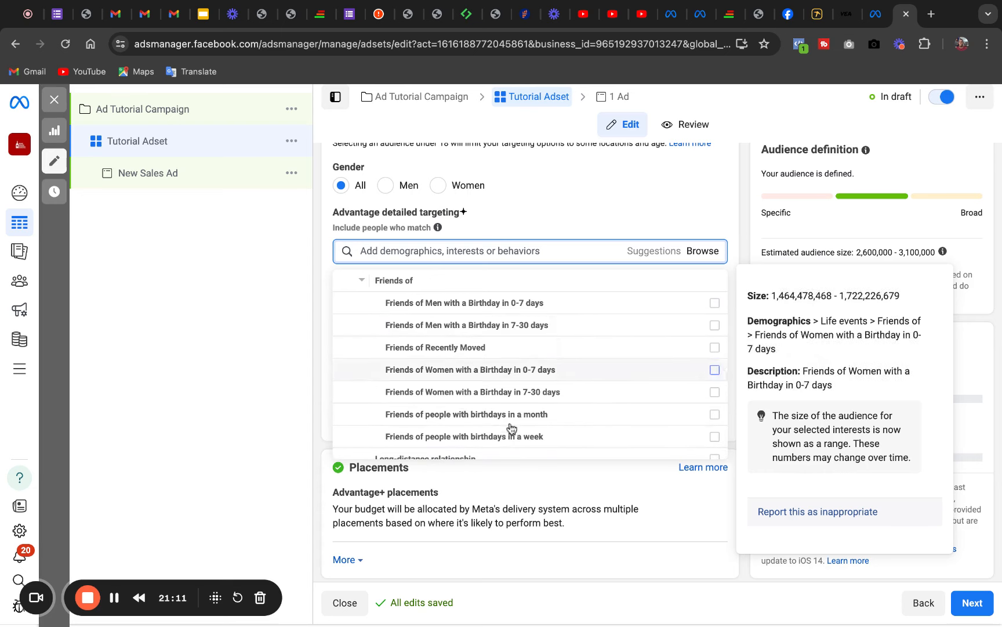
{"action": "left_click", "coordinate": [362, 281]}
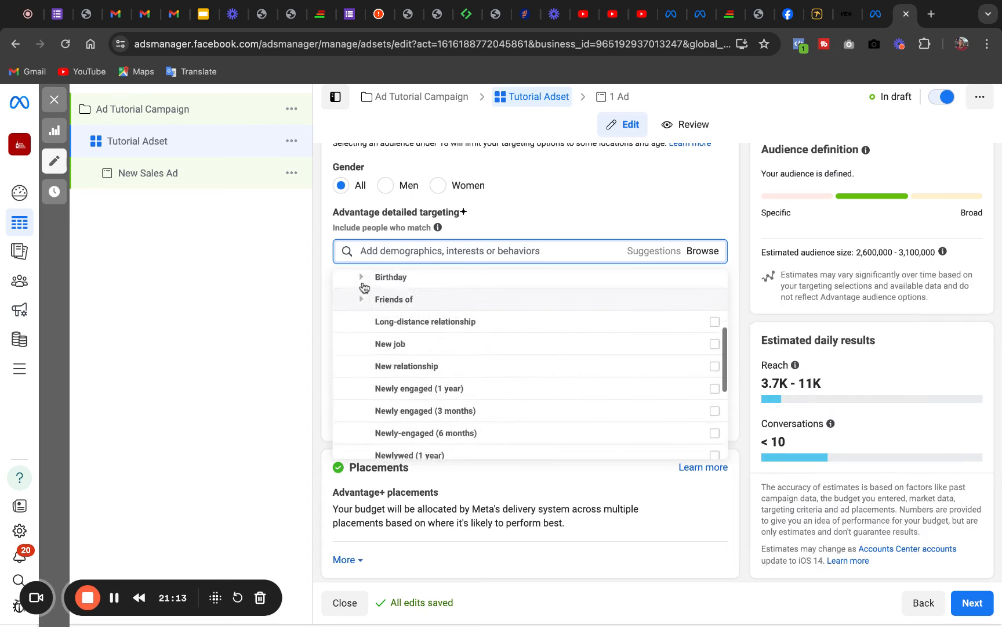
Examine the All parents targeting options by child age under the Parents category of Demographics.
{"action": "scroll", "coordinate": [361, 286], "scroll_direction": "up", "scroll_amount": 3}
{"action": "left_click", "coordinate": [357, 286]}
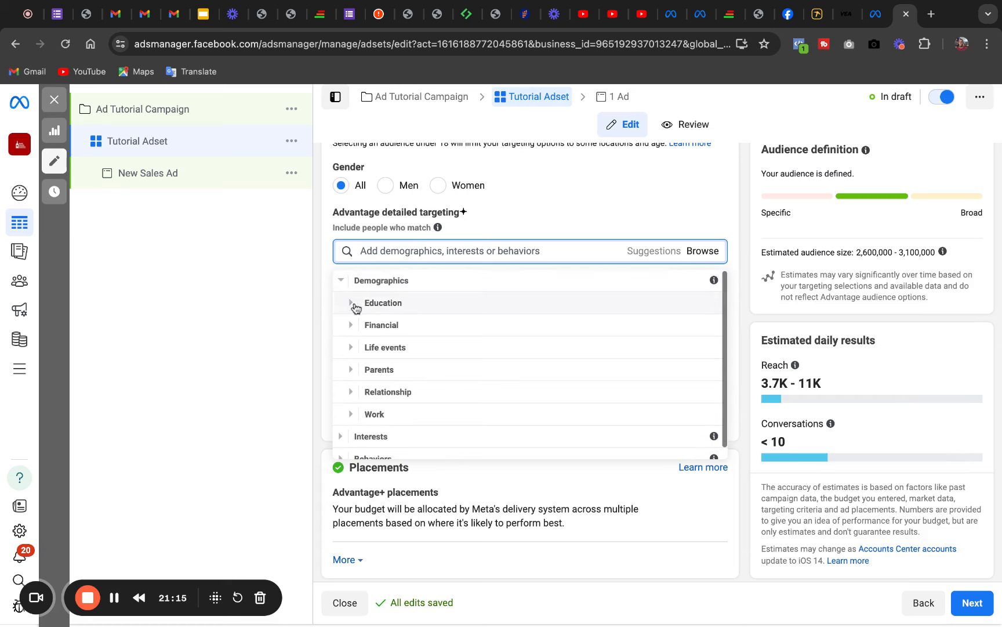
{"action": "left_click", "coordinate": [351, 372]}
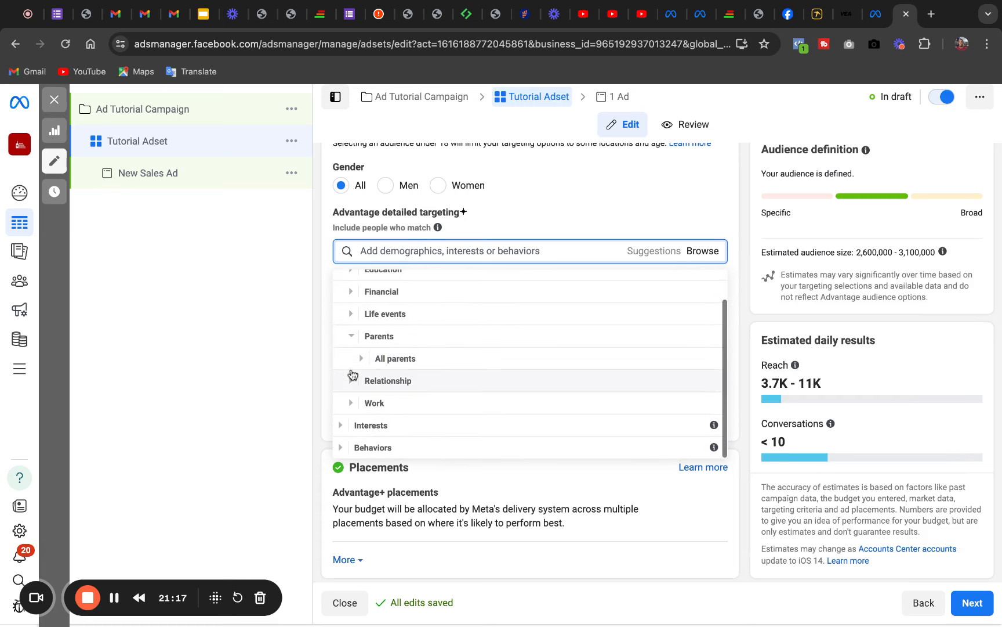
{"action": "left_click", "coordinate": [362, 361]}
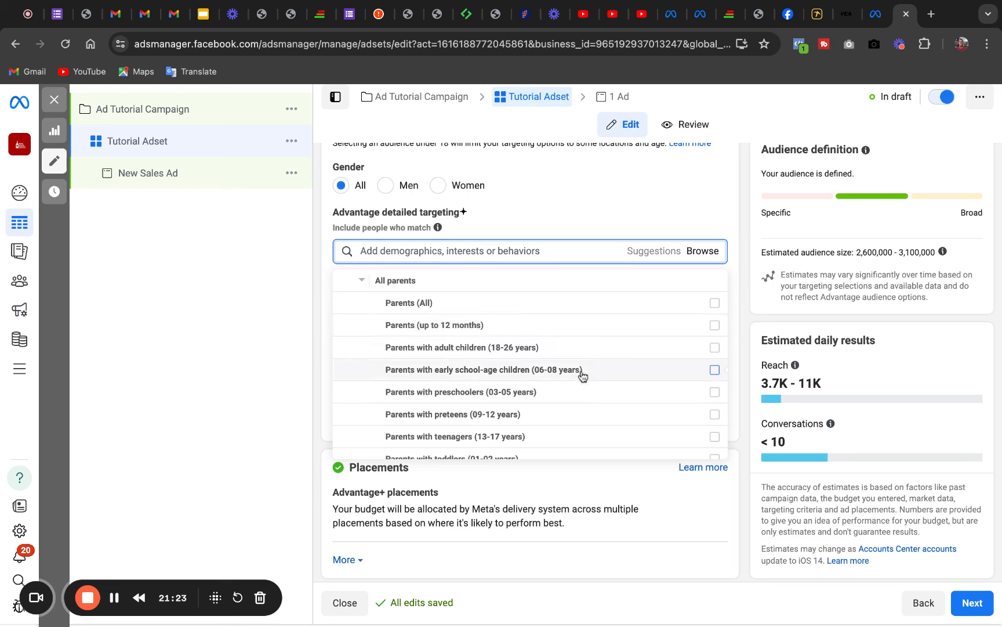
{"action": "mouse_move", "coordinate": [477, 413]}
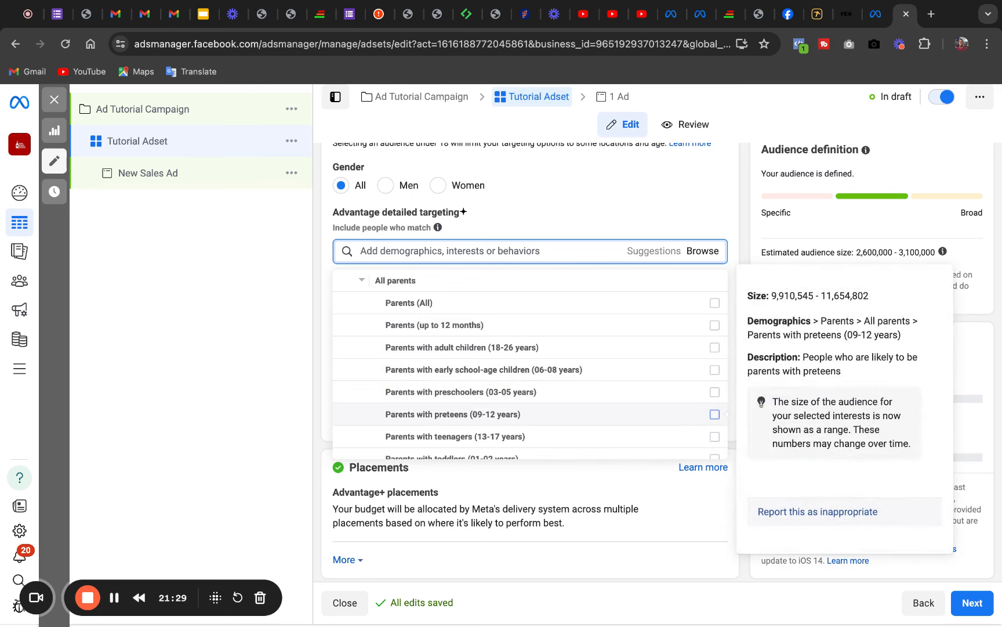
{"action": "left_click", "coordinate": [362, 281]}
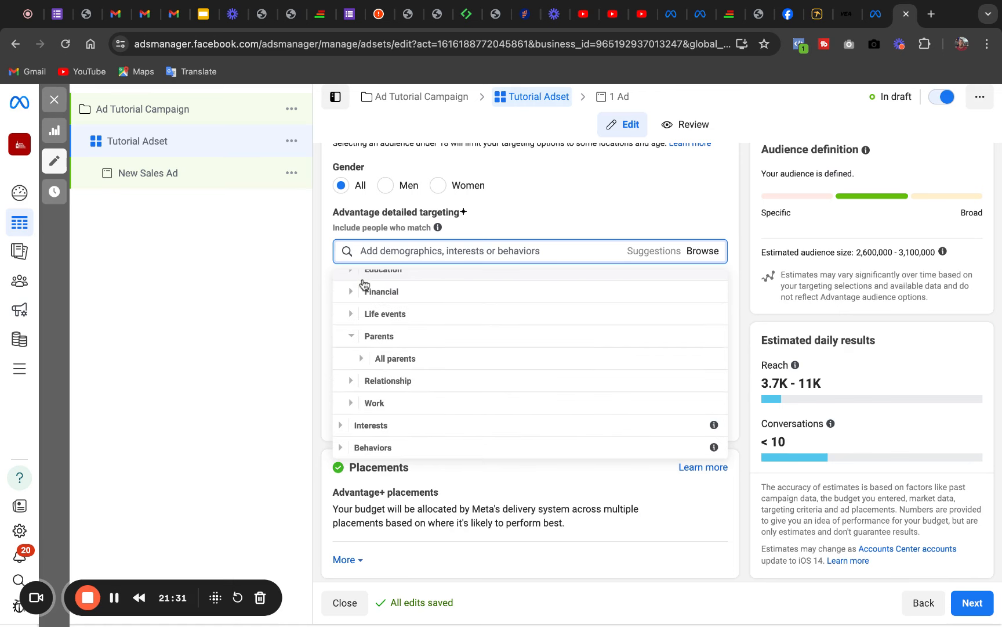
{"action": "left_click", "coordinate": [352, 336]}
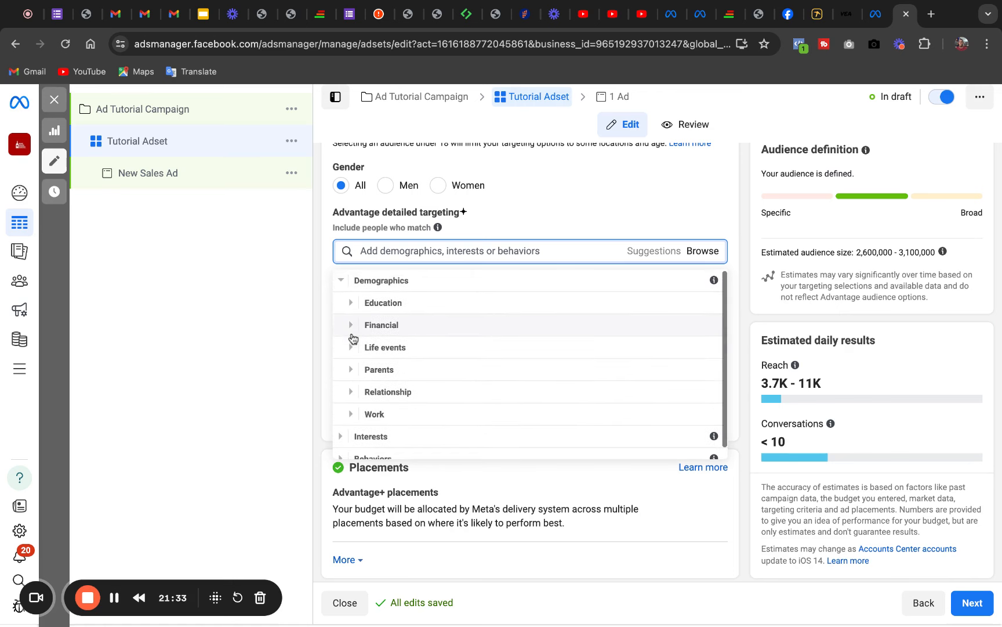
Examine the Relationship status targeting options under the Relationship category of Demographics.
{"action": "left_click", "coordinate": [351, 394]}
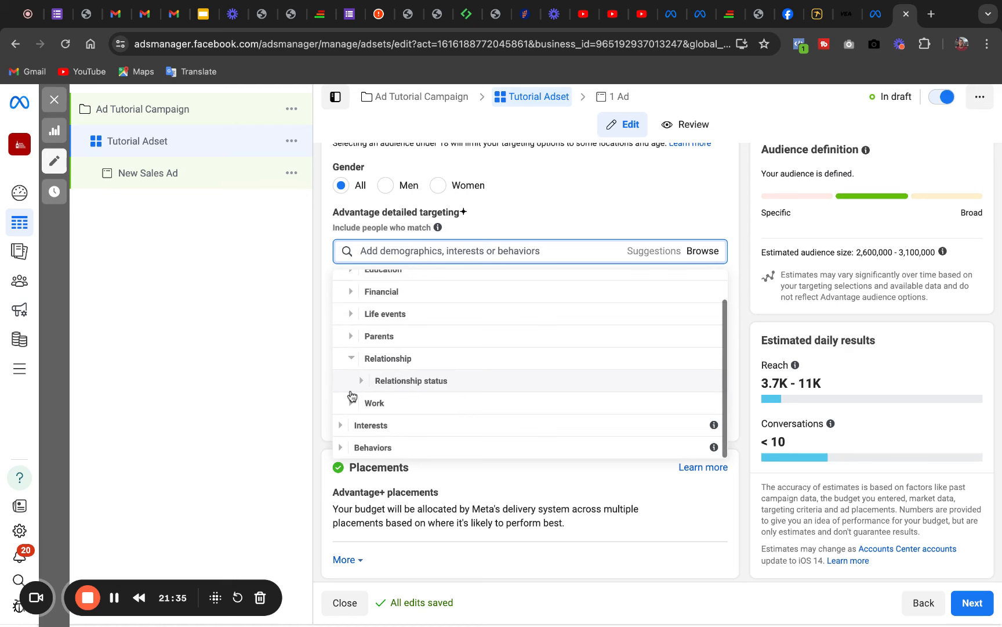
{"action": "left_click", "coordinate": [361, 382]}
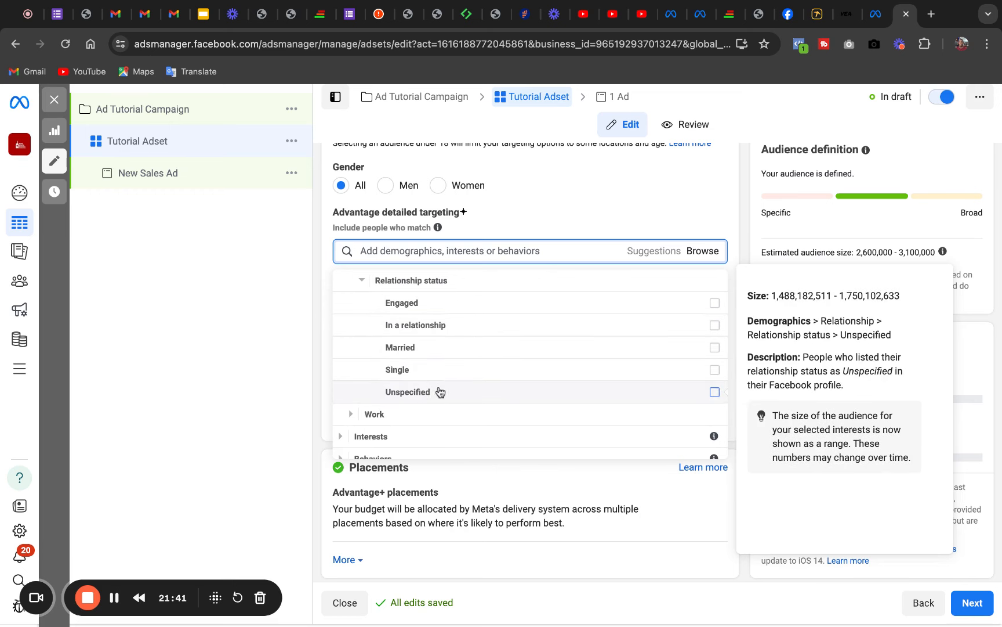
{"action": "left_click", "coordinate": [360, 281]}
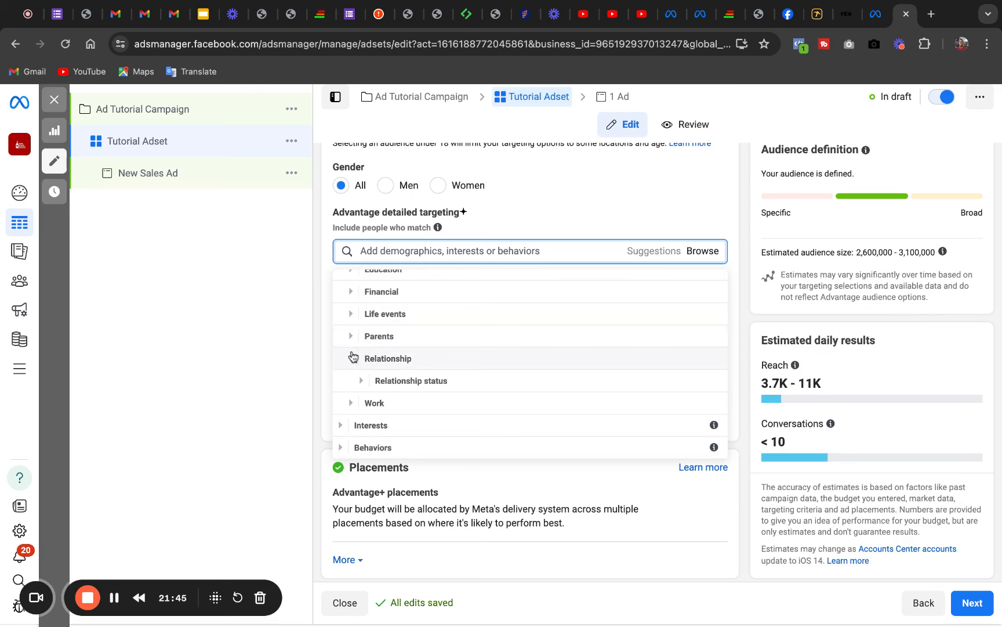
Examine the Work targeting options under Demographics, including the Industries list, and close the targeting browser.
{"action": "left_click", "coordinate": [351, 406]}
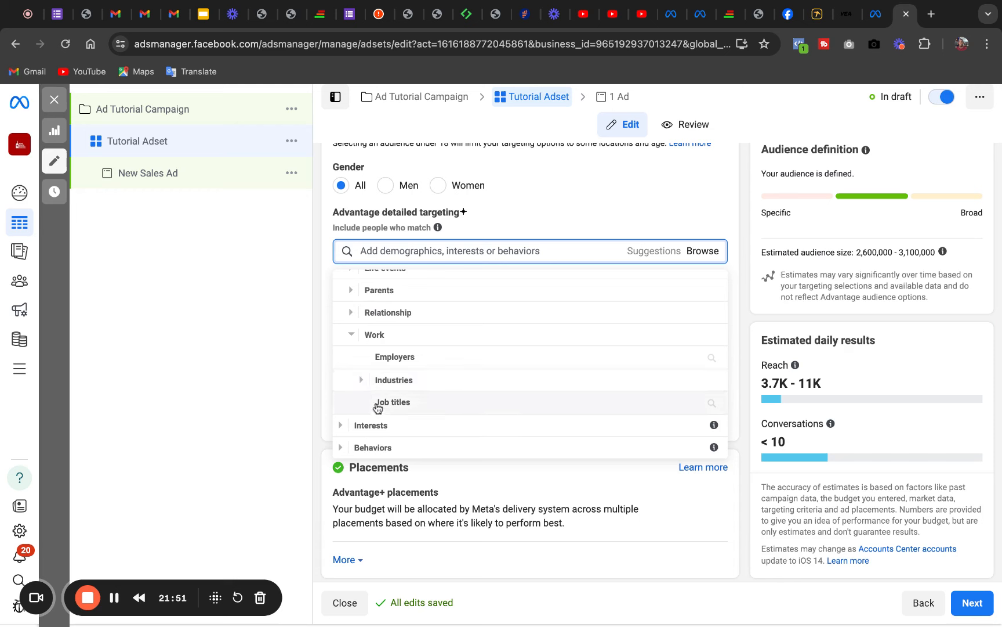
{"action": "left_click", "coordinate": [363, 383]}
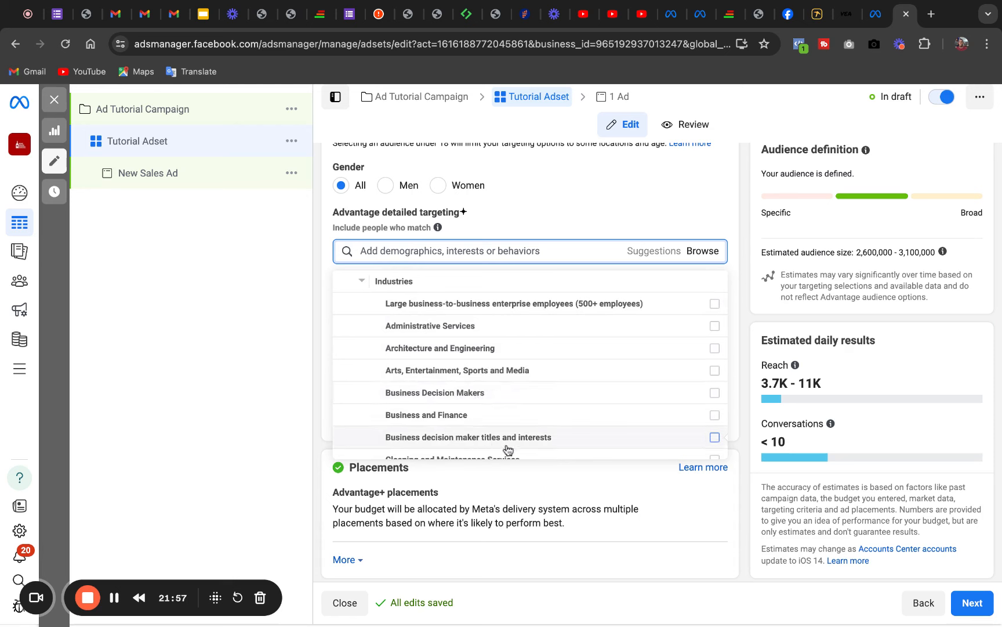
{"action": "left_click", "coordinate": [360, 281]}
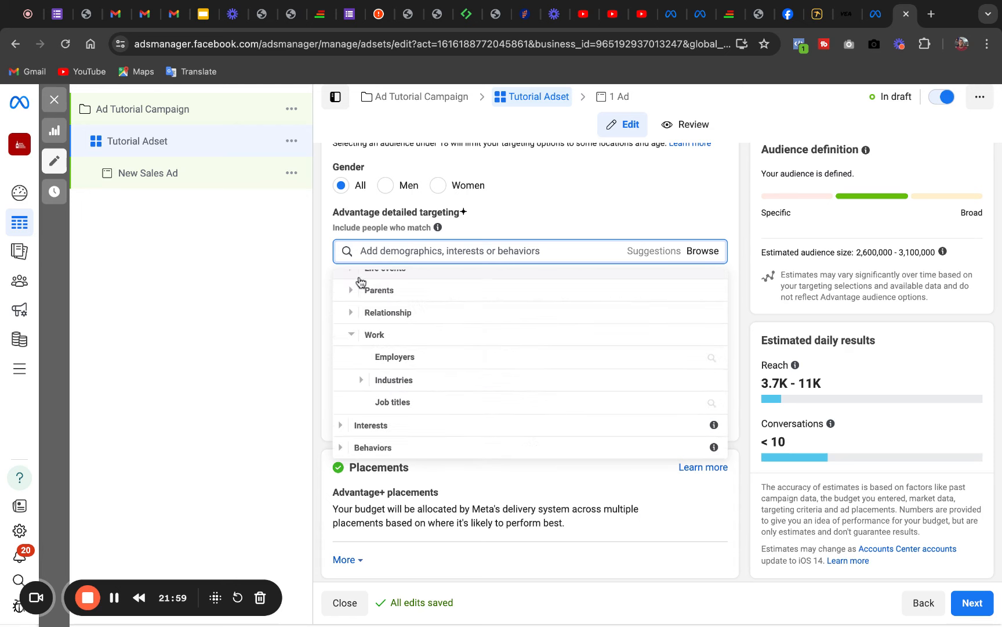
{"action": "left_click", "coordinate": [704, 252]}
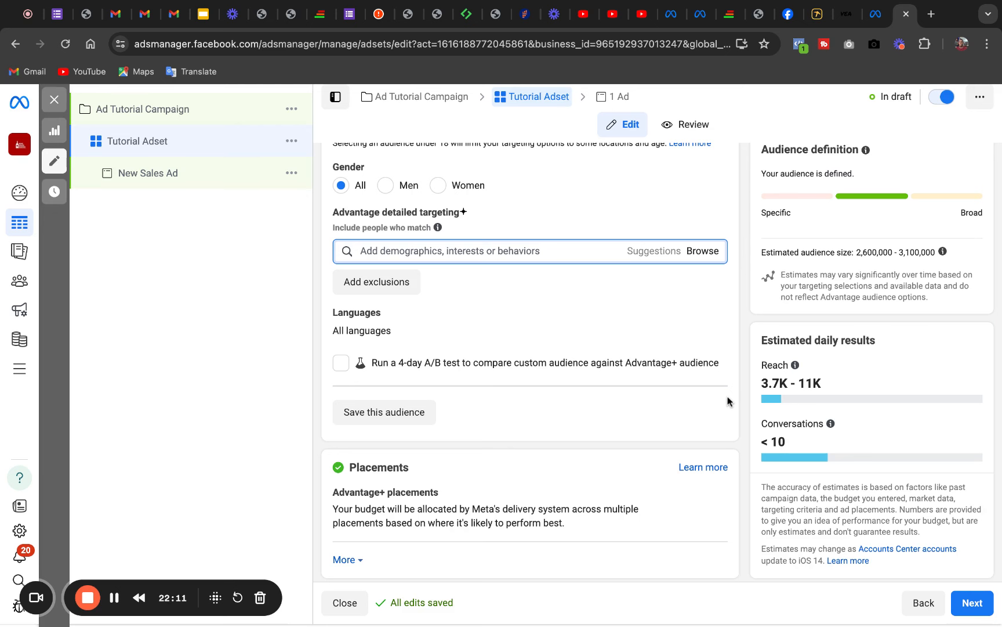
Switch the ad set from Advantage+ placements to Manual placements and review the available placement list.
{"action": "mouse_move", "coordinate": [717, 343]}
{"action": "left_mouse_down"}
{"action": "mouse_move", "coordinate": [667, 464]}
{"action": "mouse_move", "coordinate": [650, 563]}
{"action": "mouse_move", "coordinate": [699, 595]}
{"action": "left_mouse_up"}
{"action": "left_click", "coordinate": [701, 513]}
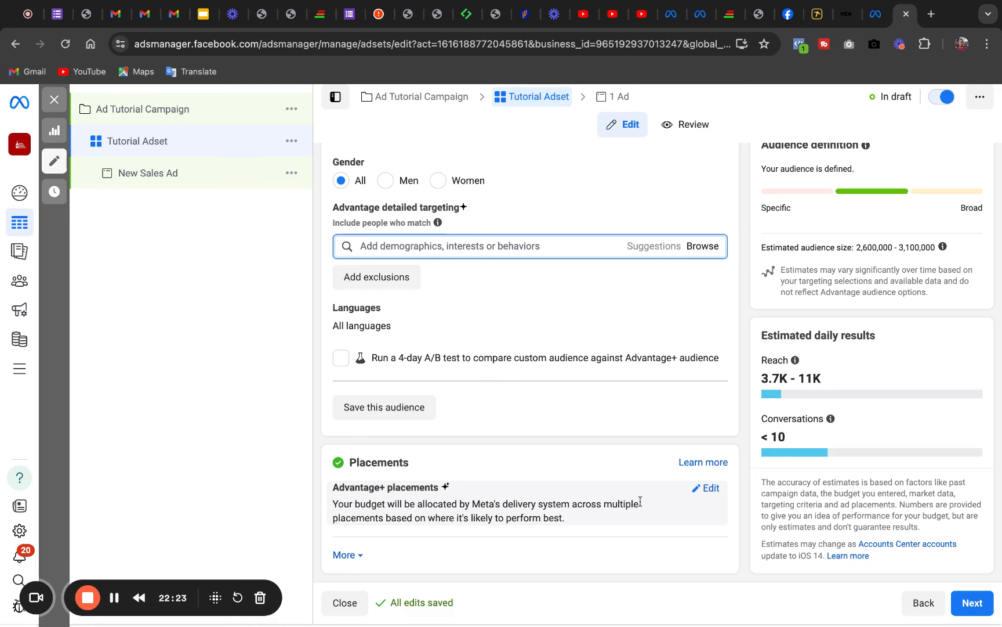
{"action": "left_click", "coordinate": [710, 489]}
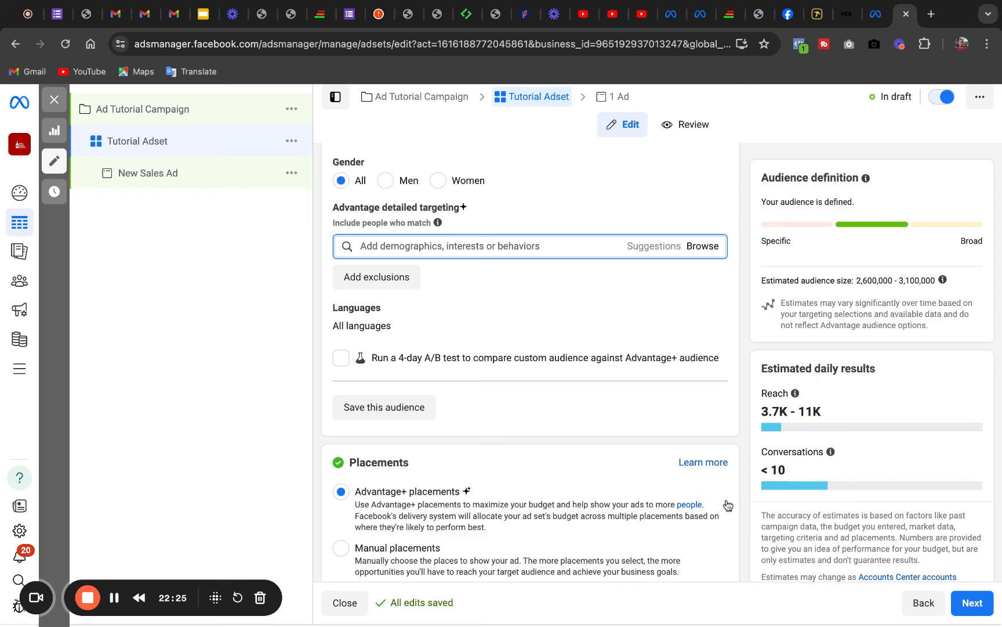
{"action": "left_click_drag", "start_coordinate": [733, 506], "coordinate": [336, 496]}
{"action": "scroll", "coordinate": [730, 506], "scroll_direction": "down", "scroll_amount": 2}
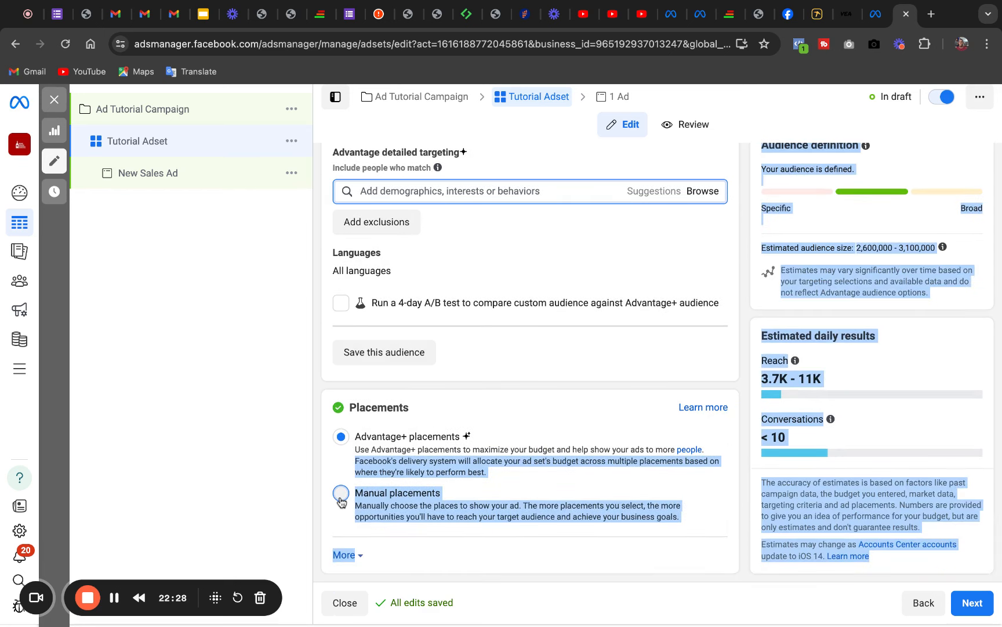
{"action": "left_click", "coordinate": [341, 493]}
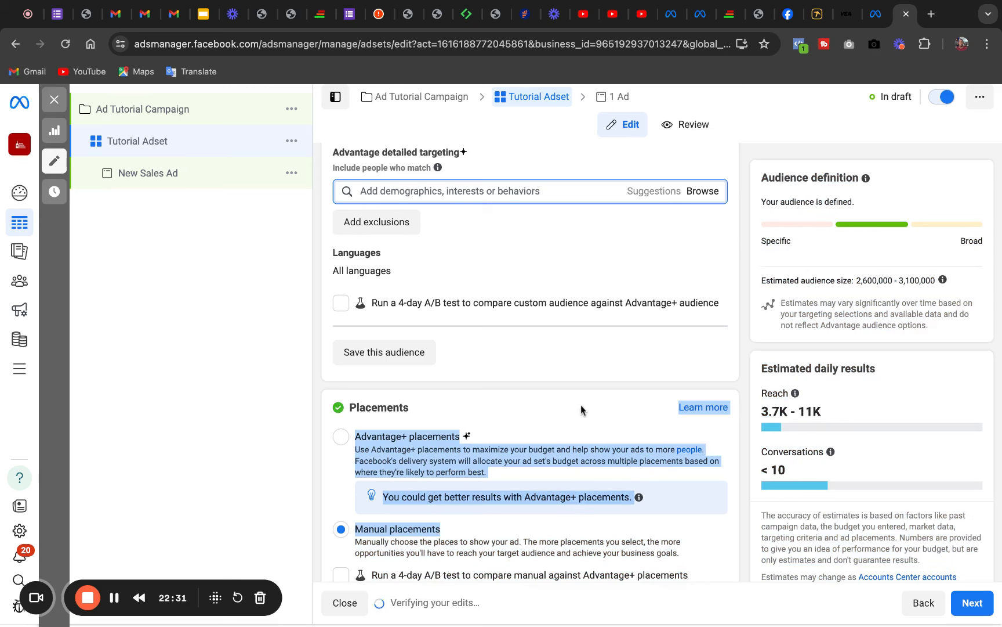
{"action": "scroll", "coordinate": [580, 409], "scroll_direction": "down", "scroll_amount": 10}
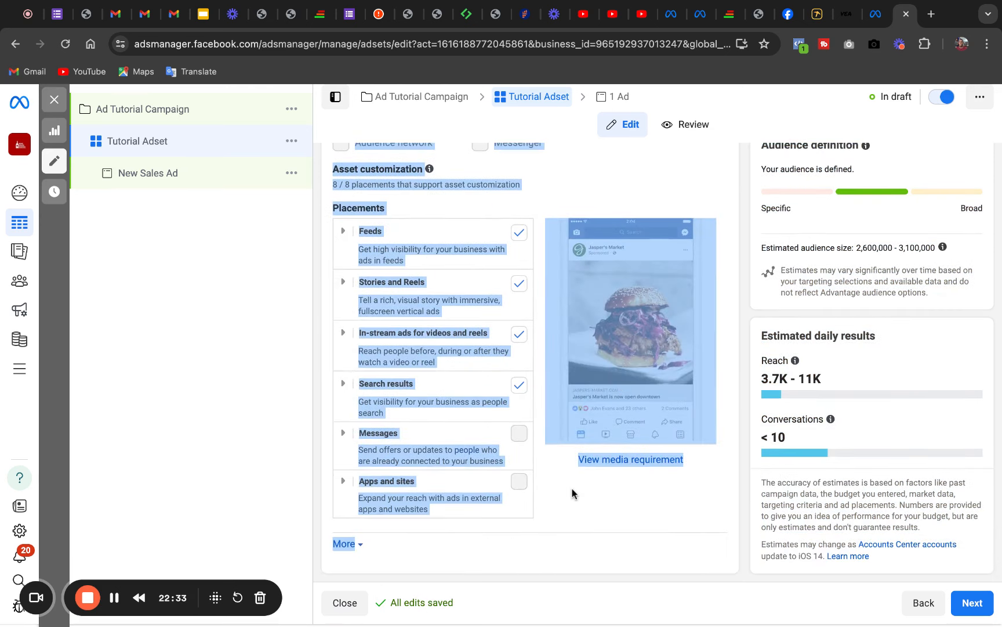
{"action": "left_click", "coordinate": [572, 493]}
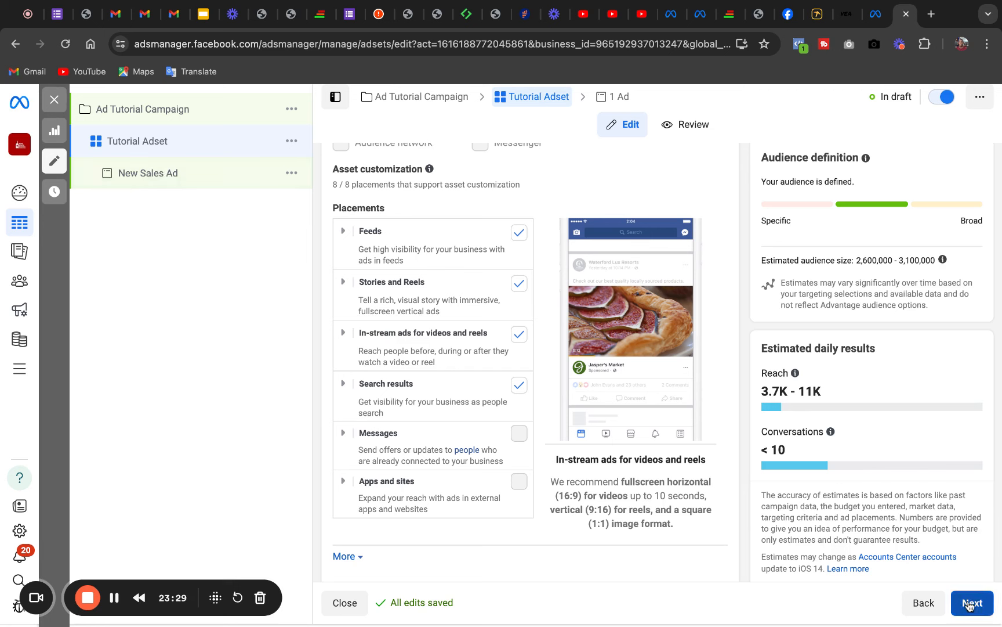
Proceed from the ad set to the ad level and rename the ad as "Tutorial Ad".
{"action": "left_click", "coordinate": [968, 605]}
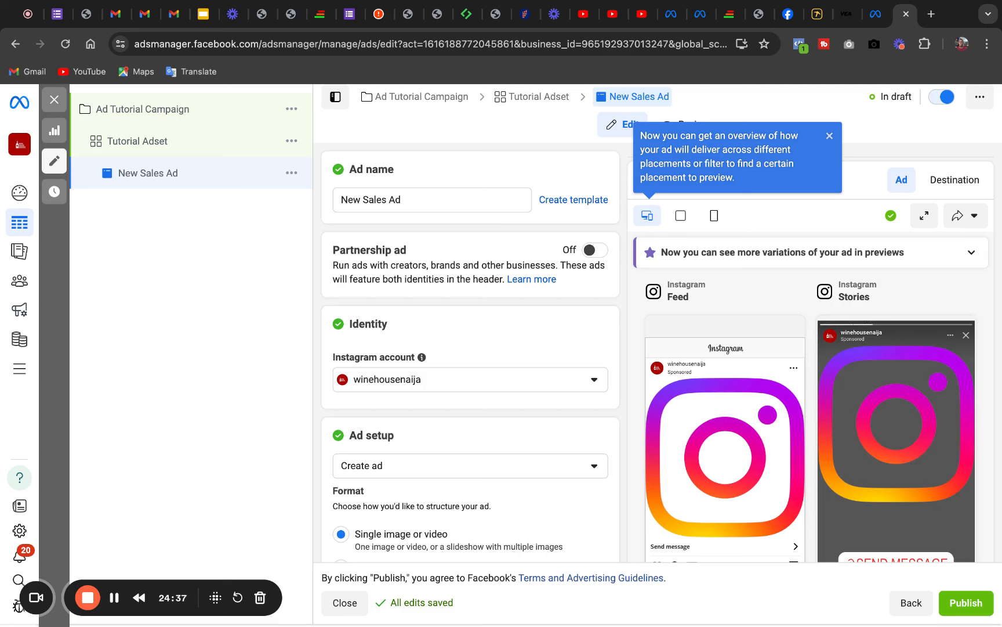
{"action": "triple_click", "coordinate": [418, 201]}
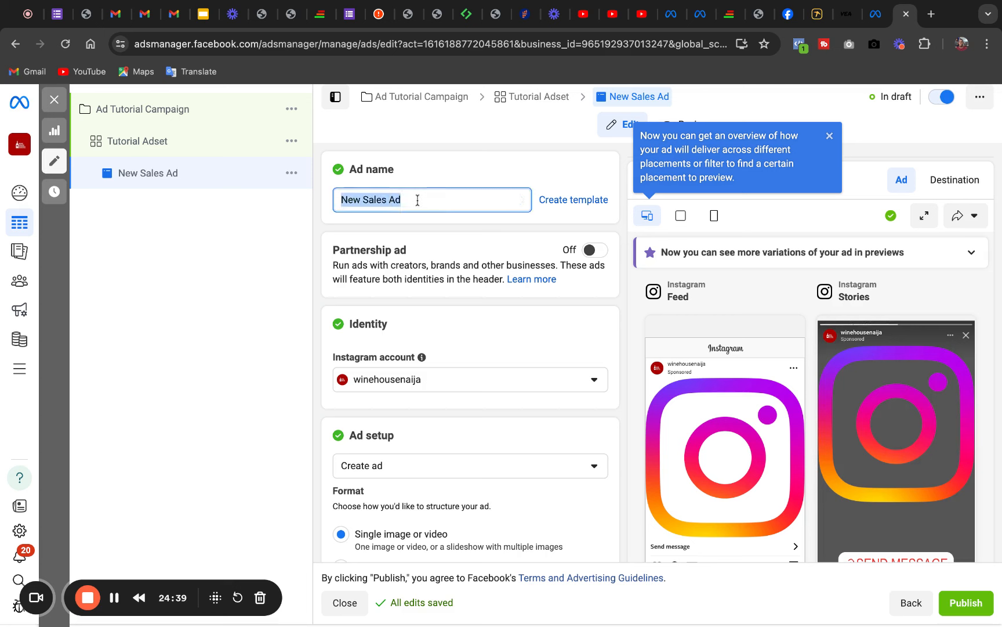
{"action": "type", "text": "Tu"}
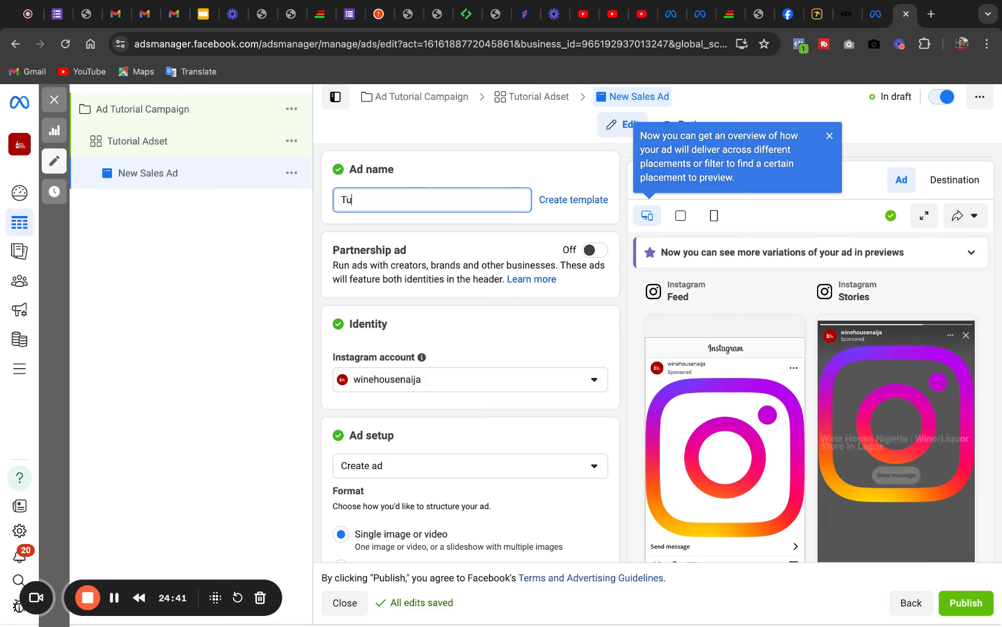
{"action": "type", "text": "torial A"}
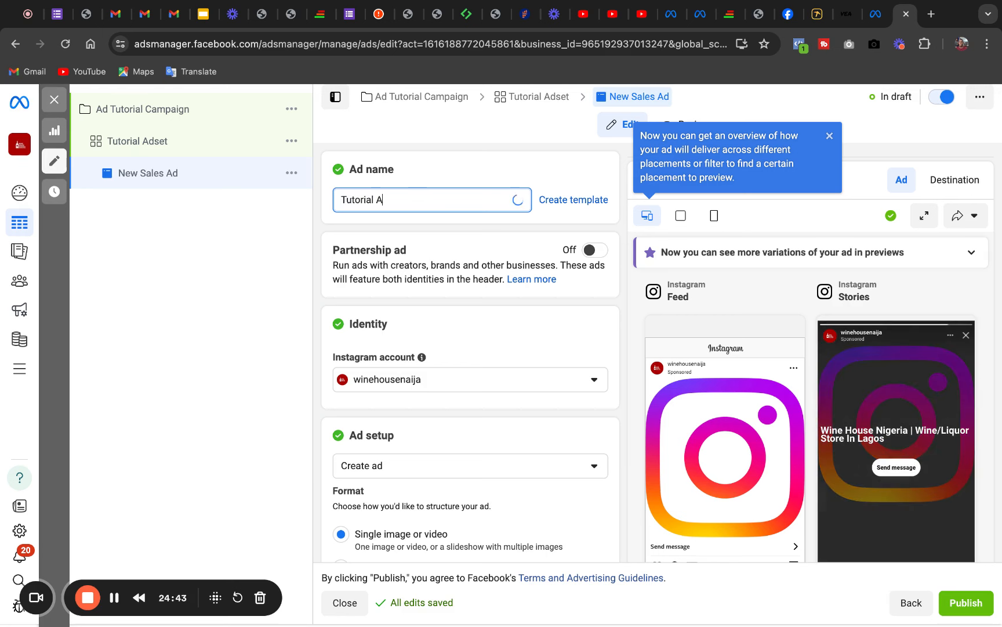
{"action": "type", "text": "d"}
{"action": "left_click", "coordinate": [461, 167]}
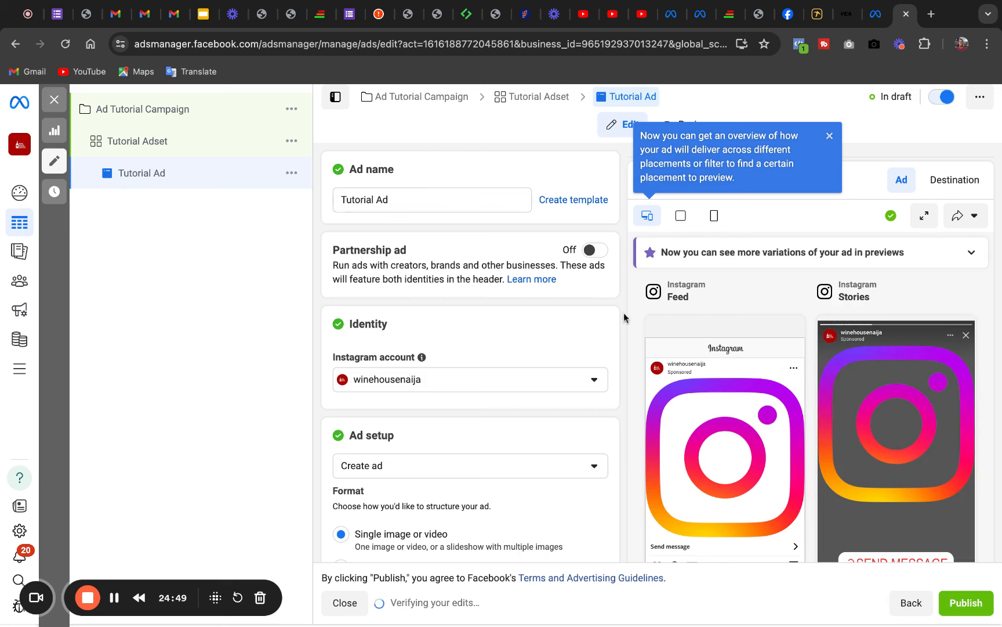
Set the ad setup to Use existing post and turn off Multi-advertiser ads.
{"action": "left_click_drag", "start_coordinate": [619, 313], "coordinate": [613, 401]}
{"action": "scroll", "coordinate": [619, 313], "scroll_direction": "down", "scroll_amount": 3}
{"action": "scroll", "coordinate": [615, 400], "scroll_direction": "down", "scroll_amount": 3}
{"action": "left_click", "coordinate": [619, 348]}
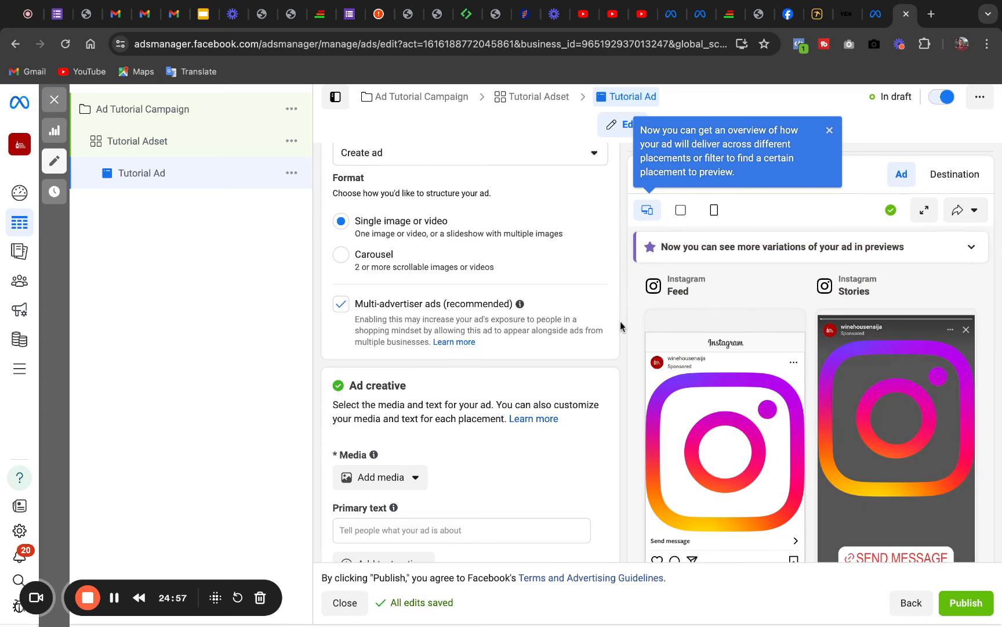
{"action": "left_click_drag", "start_coordinate": [619, 326], "coordinate": [613, 290]}
{"action": "scroll", "coordinate": [618, 321], "scroll_direction": "up", "scroll_amount": 3}
{"action": "left_click", "coordinate": [613, 290]}
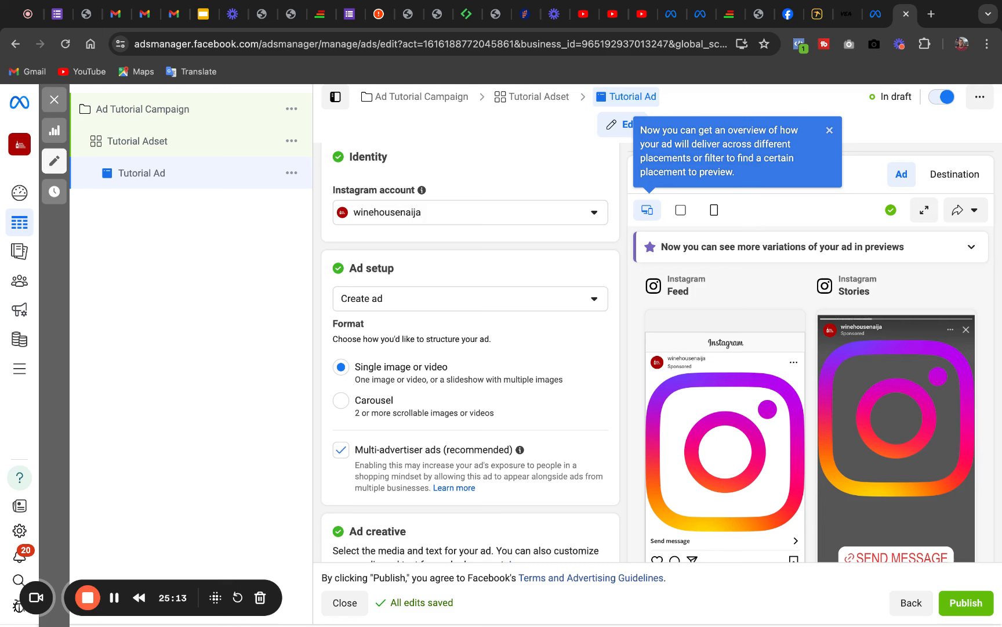
{"action": "left_click", "coordinate": [591, 300]}
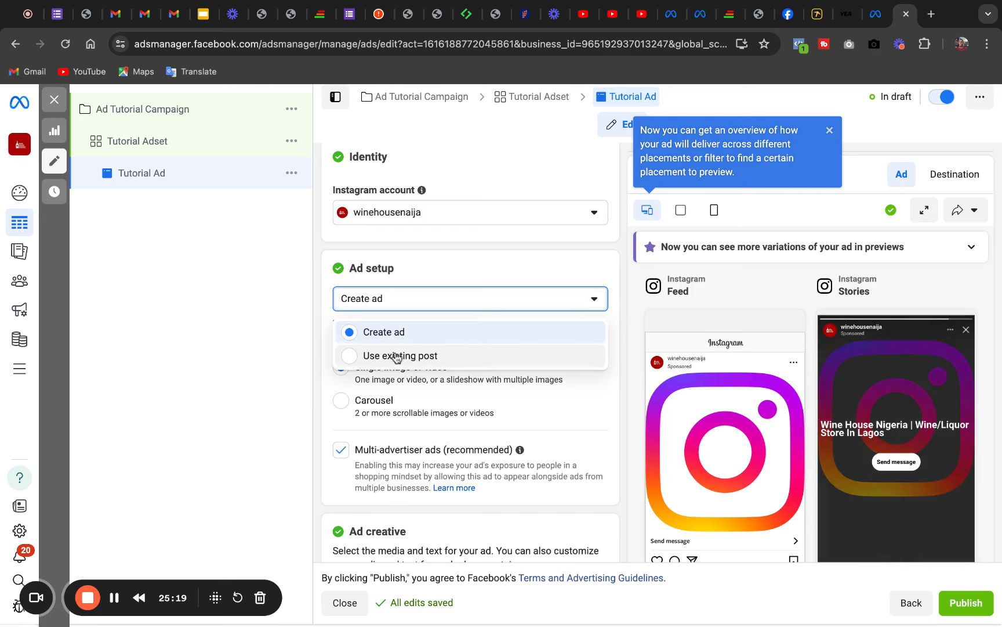
{"action": "left_click", "coordinate": [425, 355]}
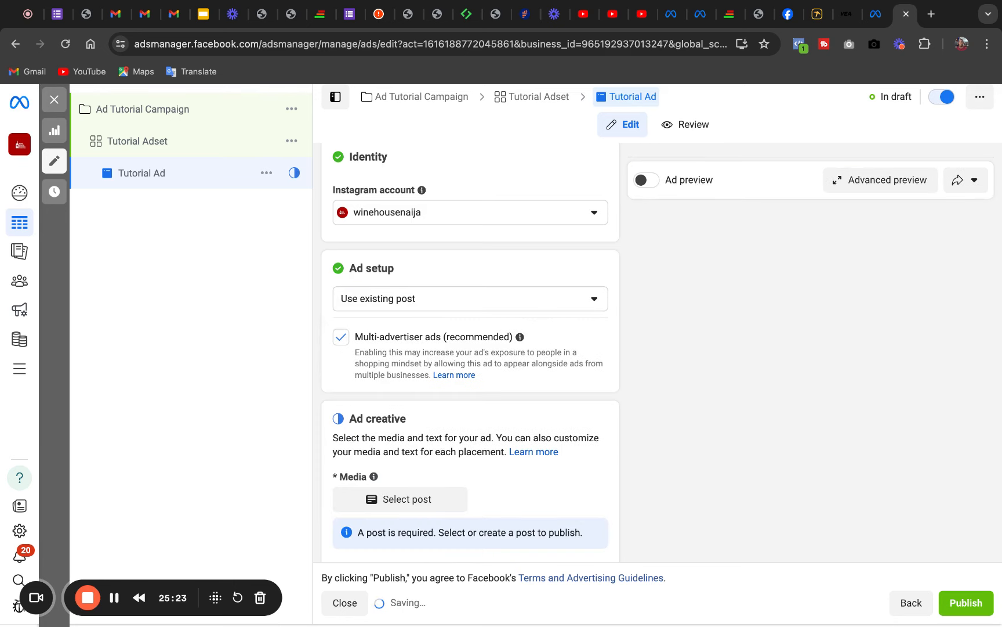
{"action": "left_click", "coordinate": [343, 338]}
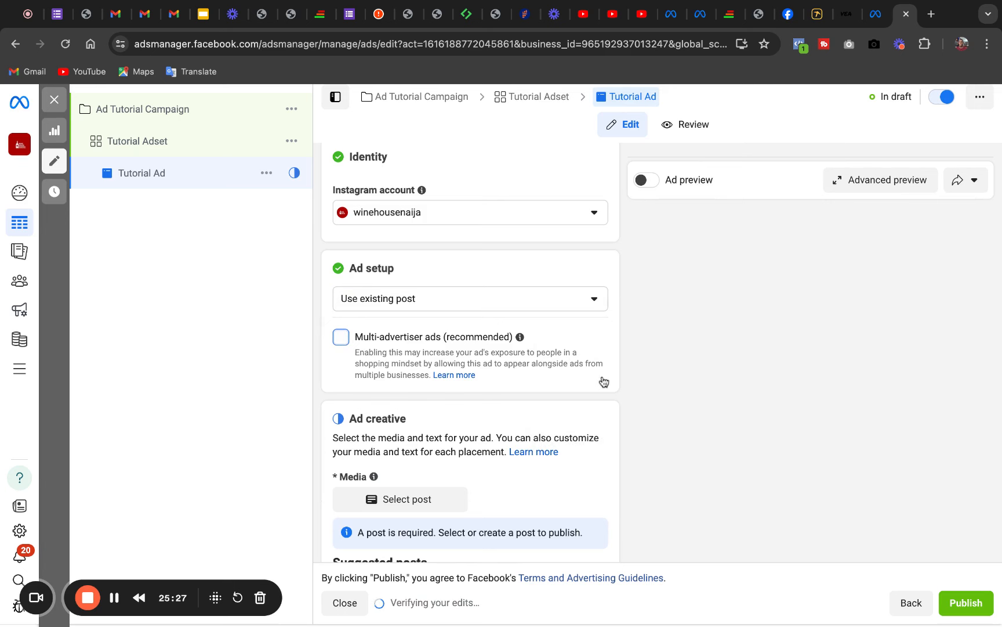
Select the Apr 22, 2024 Instagram reel "Some drinks are sweet, but this one right here is DELICIOUS" as the ad's post.
{"action": "left_click", "coordinate": [416, 504]}
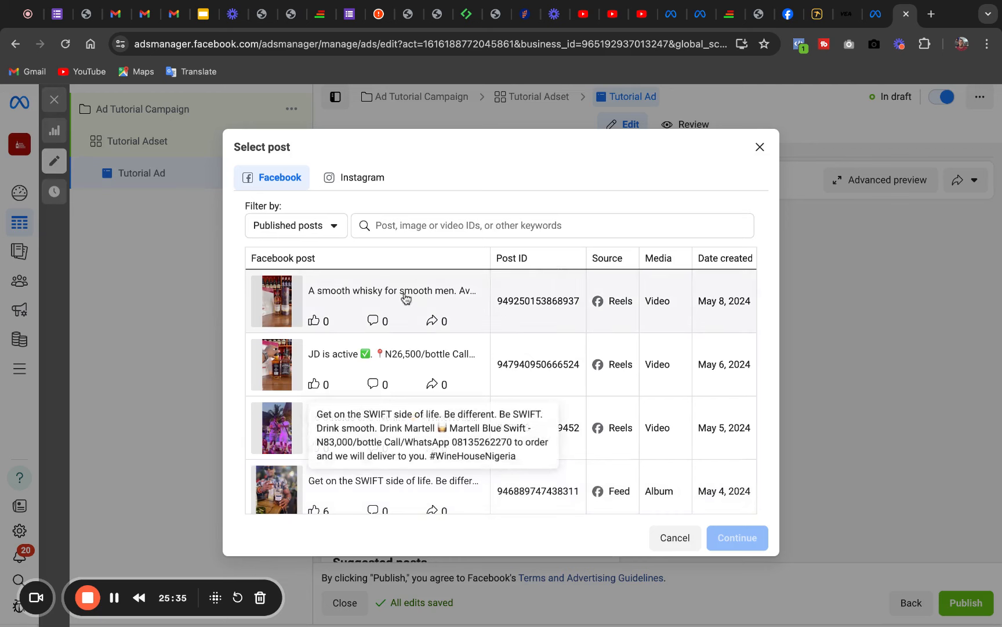
{"action": "left_click", "coordinate": [355, 179]}
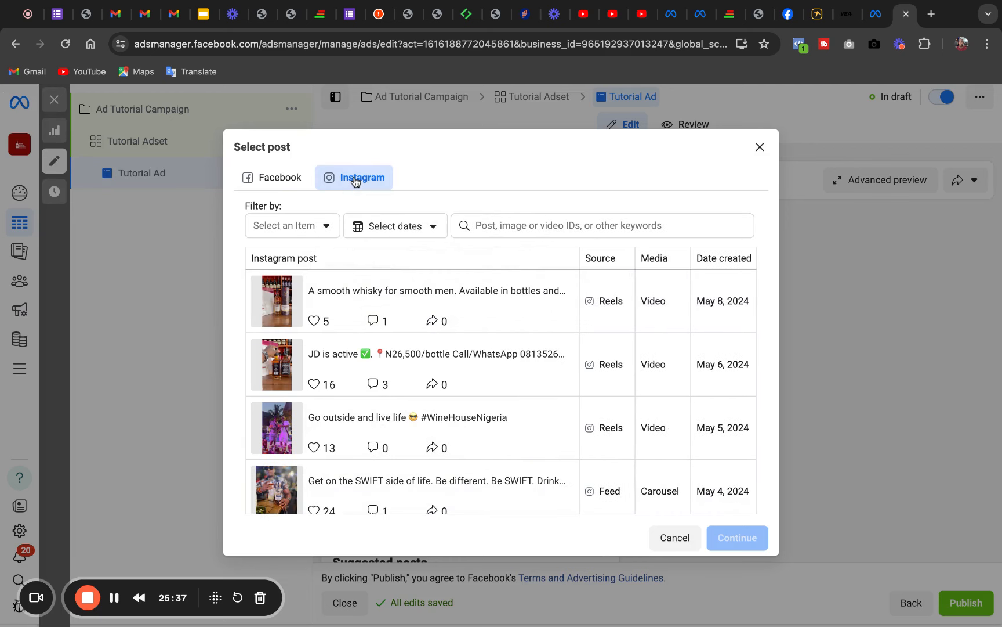
{"action": "left_click", "coordinate": [273, 181]}
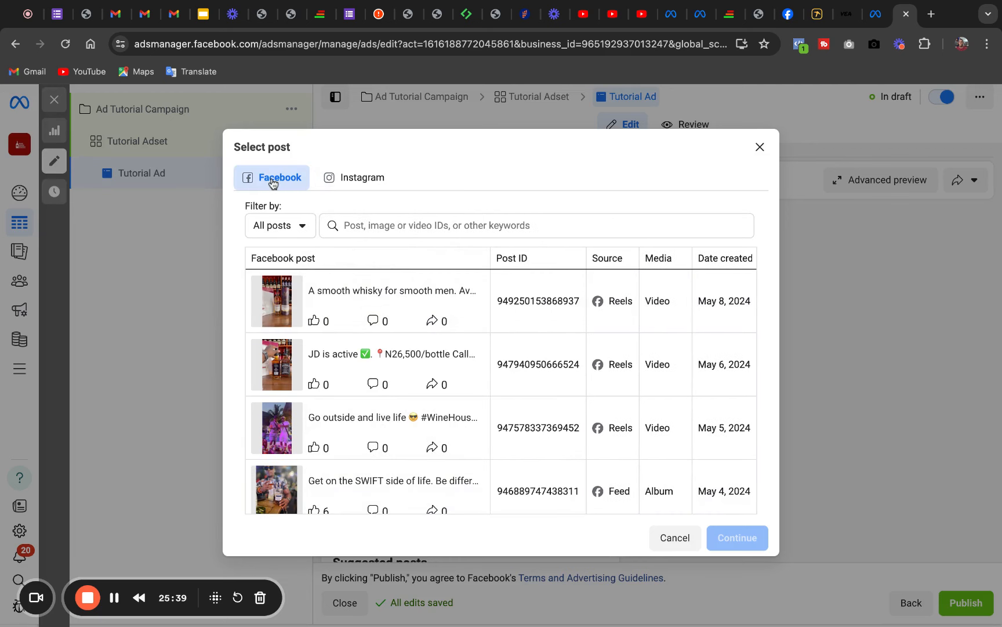
{"action": "left_click", "coordinate": [362, 179]}
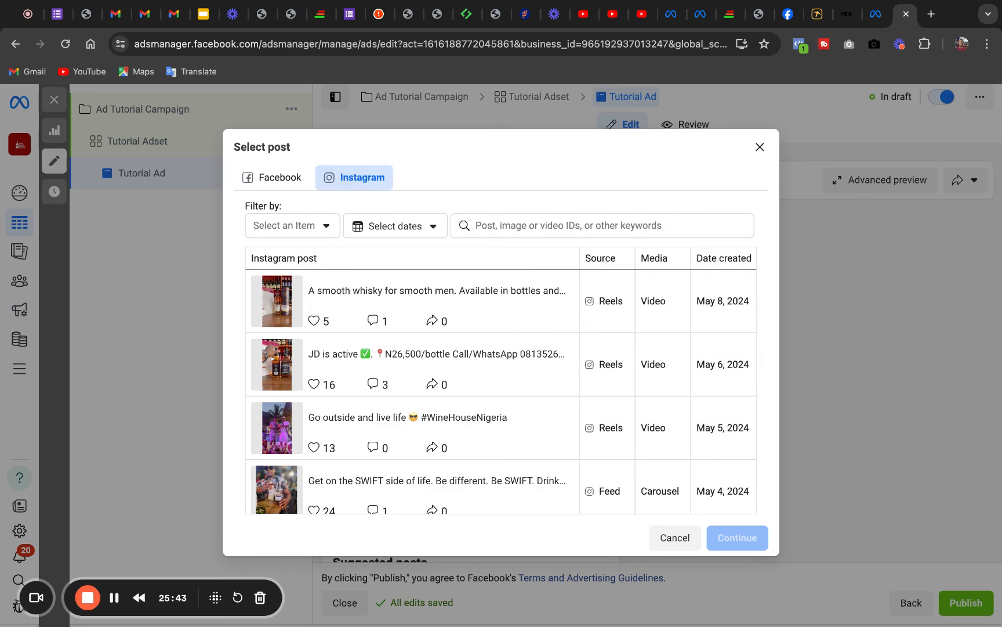
{"action": "left_click_drag", "start_coordinate": [411, 304], "coordinate": [548, 504]}
{"action": "scroll", "coordinate": [502, 391], "scroll_direction": "down", "scroll_amount": 4}
{"action": "left_click", "coordinate": [548, 499]}
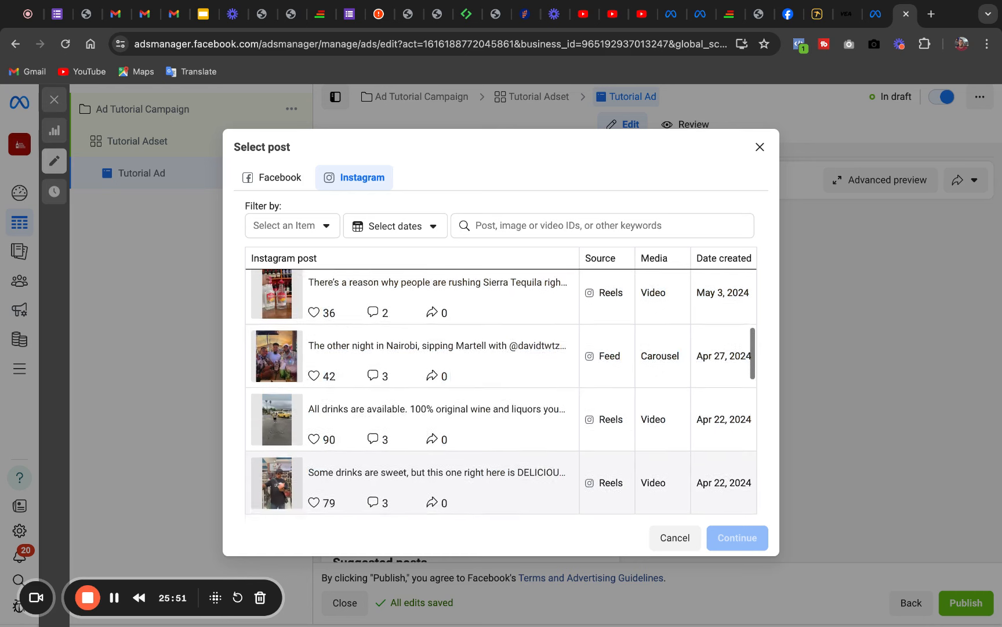
{"action": "scroll", "coordinate": [416, 381], "scroll_direction": "down", "scroll_amount": 2}
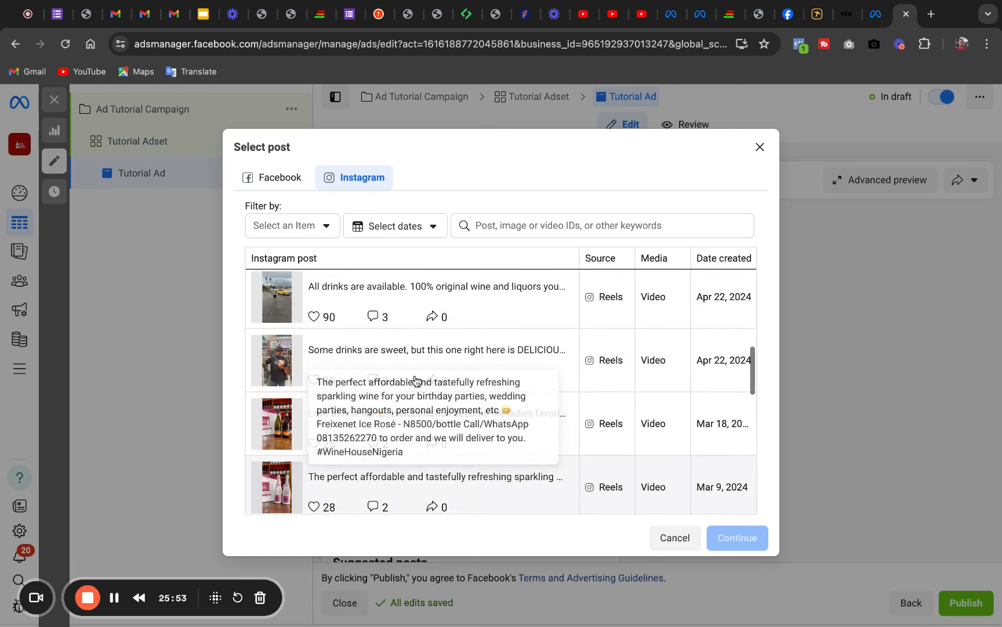
{"action": "left_click", "coordinate": [401, 360]}
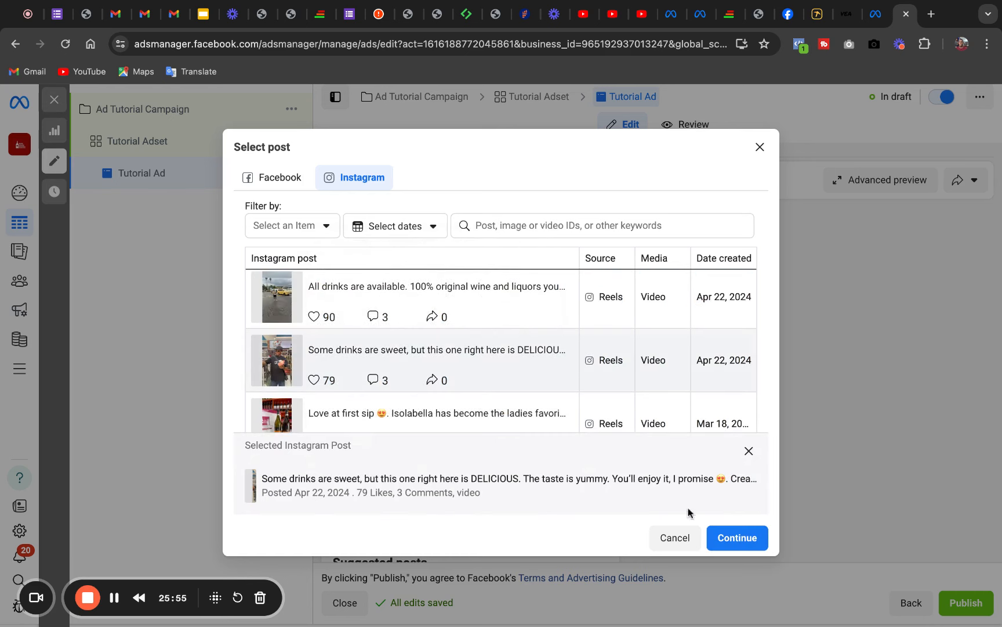
{"action": "left_click", "coordinate": [733, 539]}
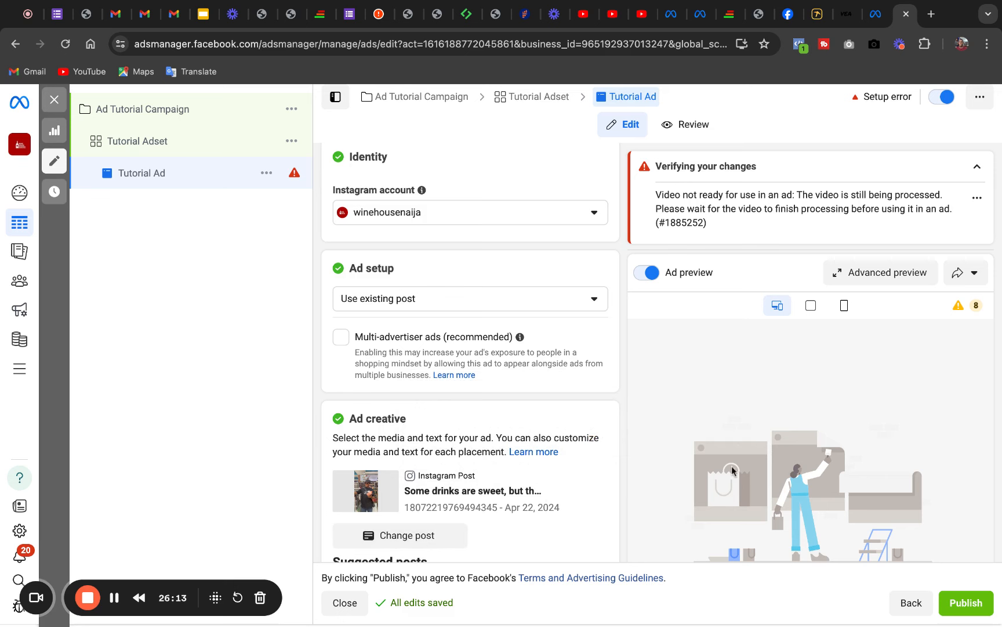
Change the ad's post to the Apr 22, 2024 Facebook reel beginning "Some drinks are sweet, but this one right here is DELICIOUS".
{"action": "left_click", "coordinate": [430, 536]}
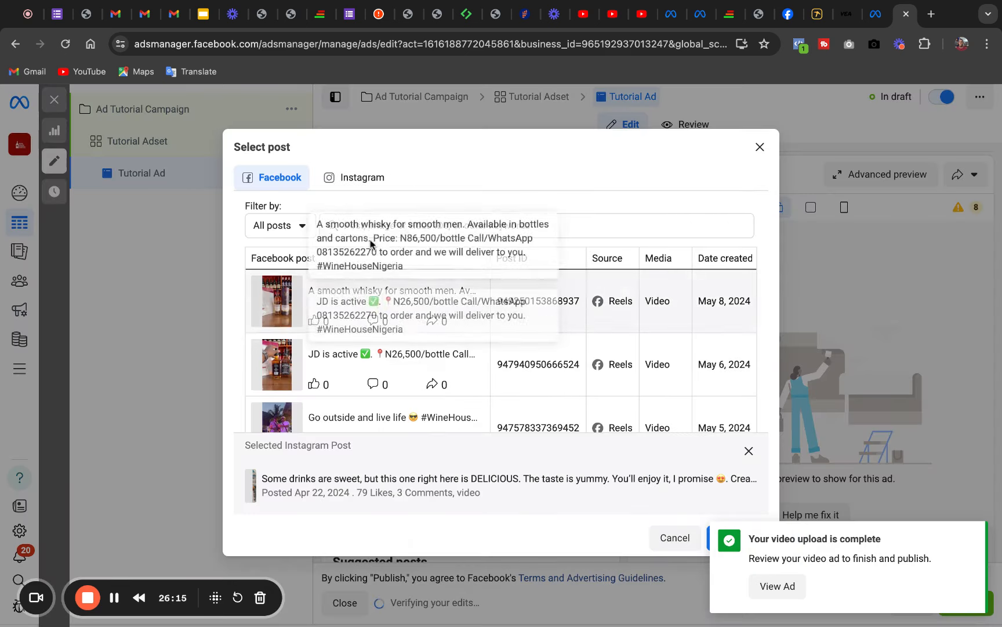
{"action": "left_click", "coordinate": [369, 183]}
{"action": "left_click", "coordinate": [287, 181]}
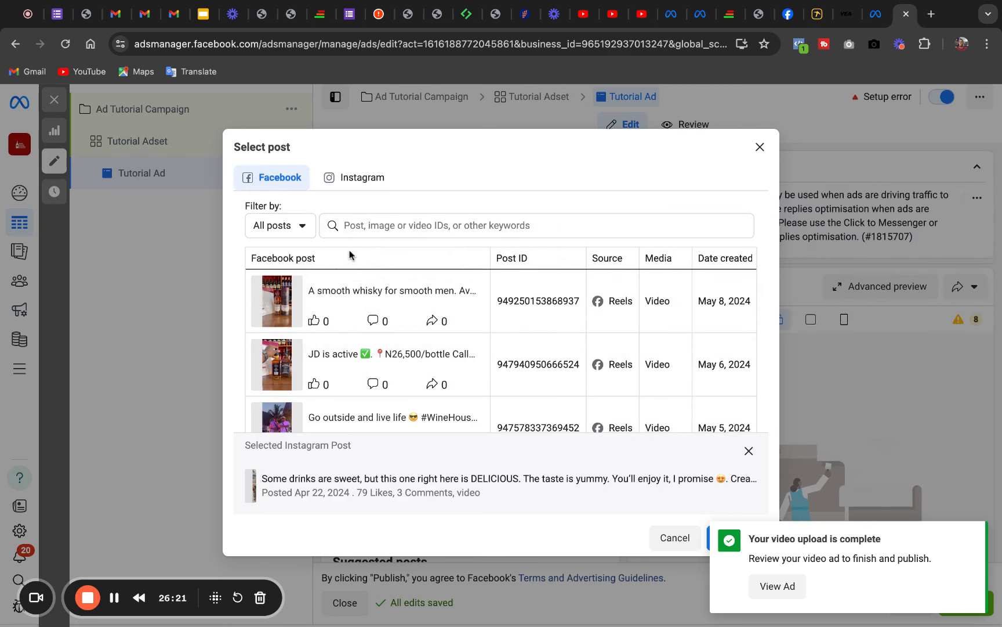
{"action": "left_click_drag", "start_coordinate": [350, 254], "coordinate": [481, 500]}
{"action": "left_click", "coordinate": [386, 263]}
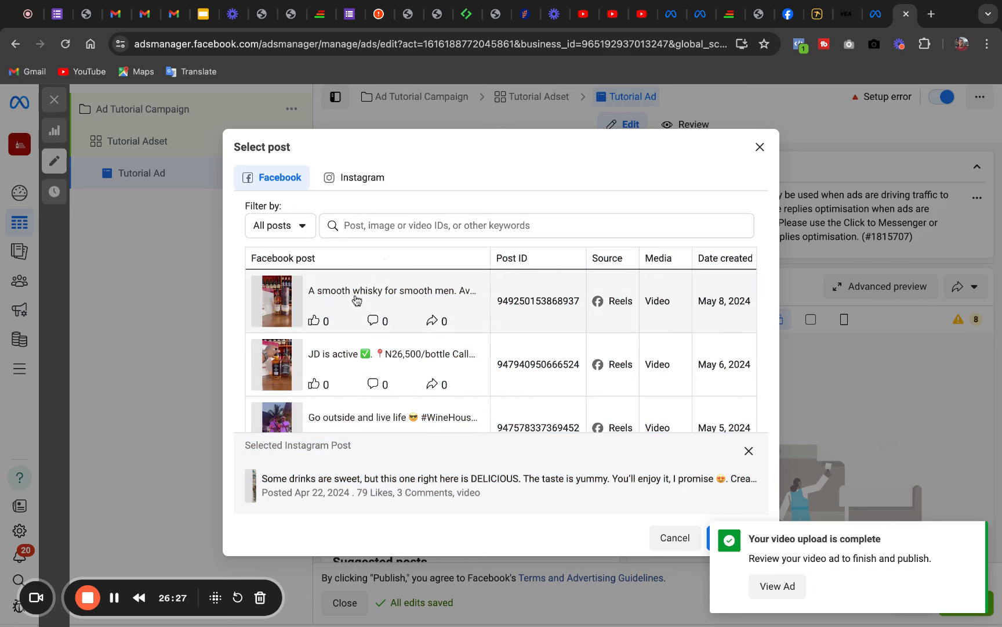
{"action": "left_click_drag", "start_coordinate": [346, 283], "coordinate": [349, 445]}
{"action": "scroll", "coordinate": [346, 286], "scroll_direction": "down", "scroll_amount": 4}
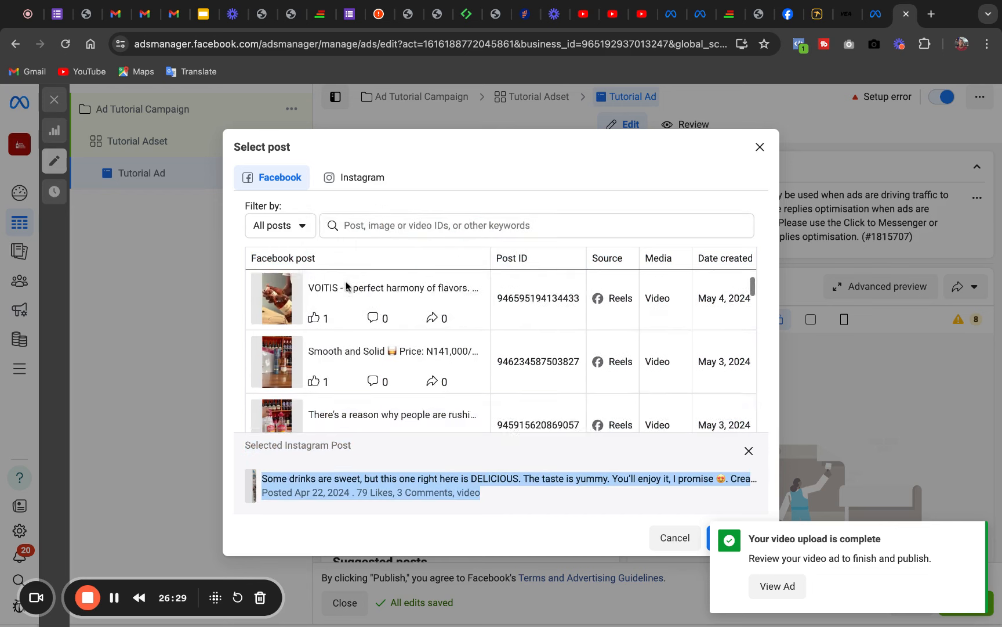
{"action": "left_click_drag", "start_coordinate": [346, 286], "coordinate": [370, 311]}
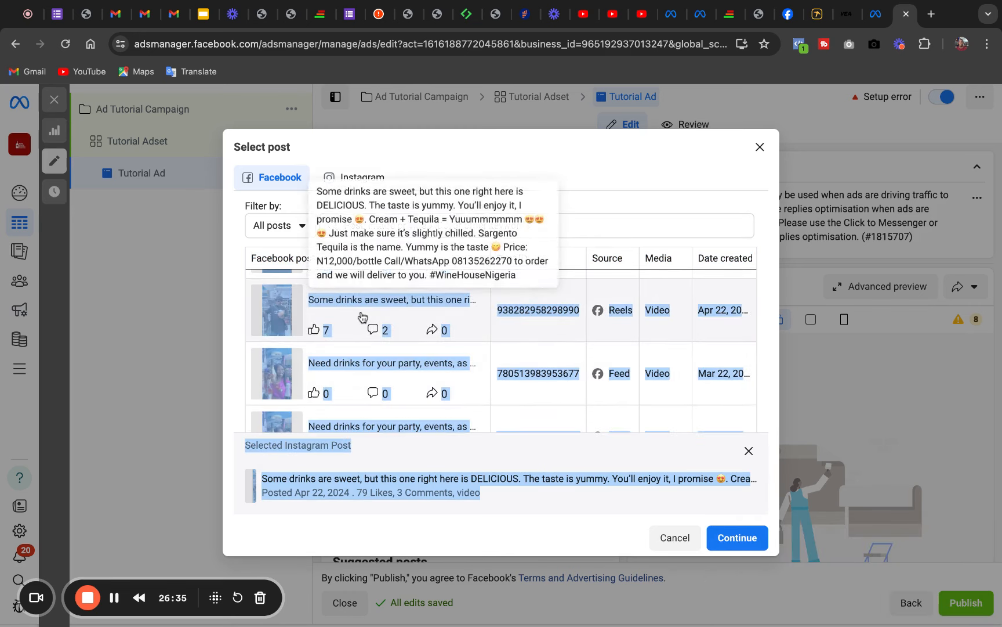
{"action": "left_click", "coordinate": [362, 316]}
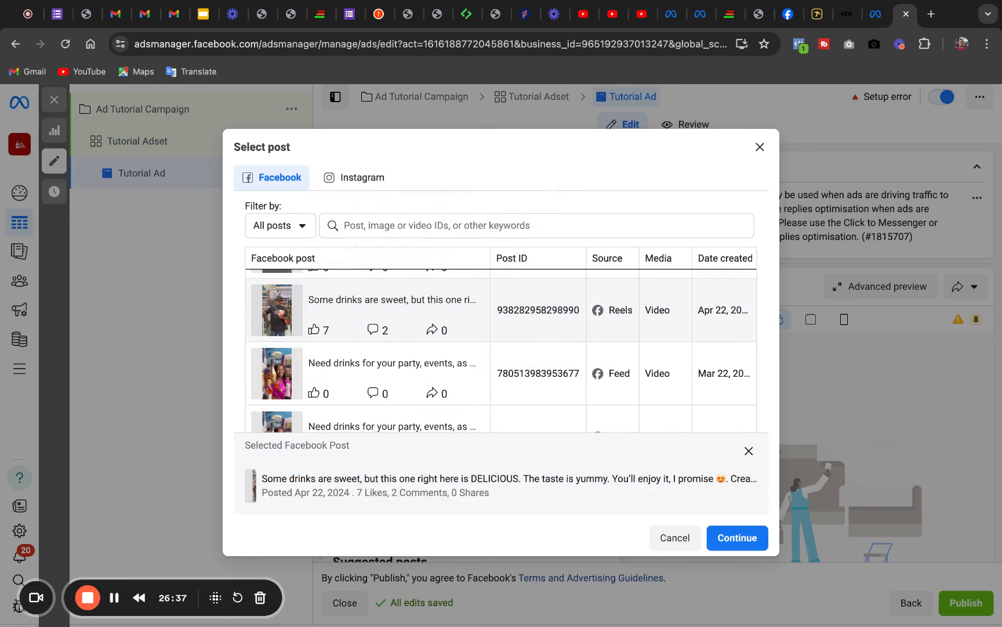
{"action": "left_click", "coordinate": [739, 538]}
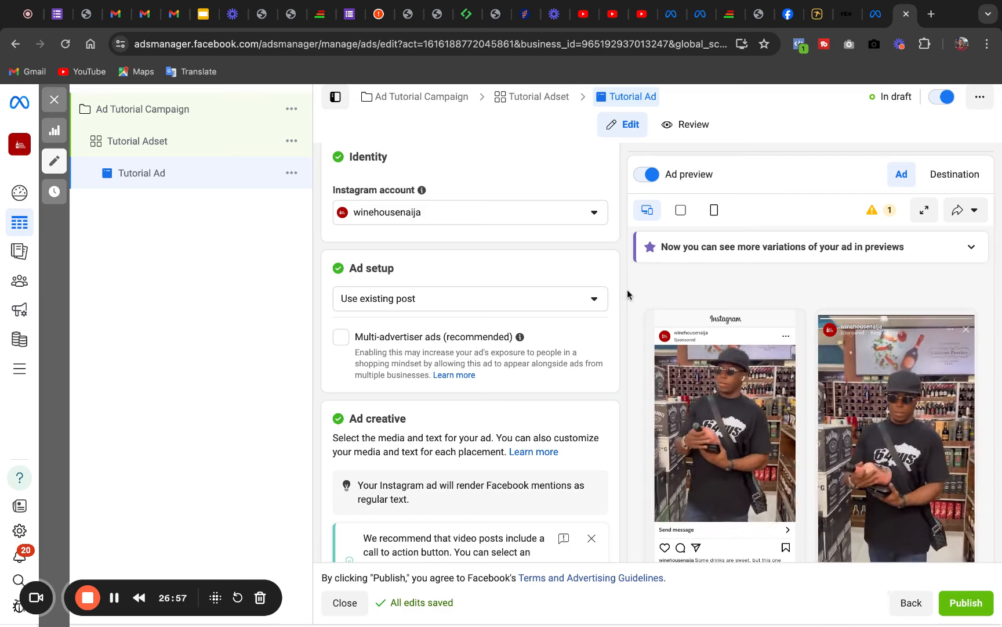
Review the ad's primary text, call to action, Advantage+ creative and message template sections alongside the ad preview.
{"action": "scroll", "coordinate": [470, 348], "scroll_direction": "down", "scroll_amount": 1}
{"action": "left_click_drag", "start_coordinate": [999, 210], "coordinate": [998, 280]}
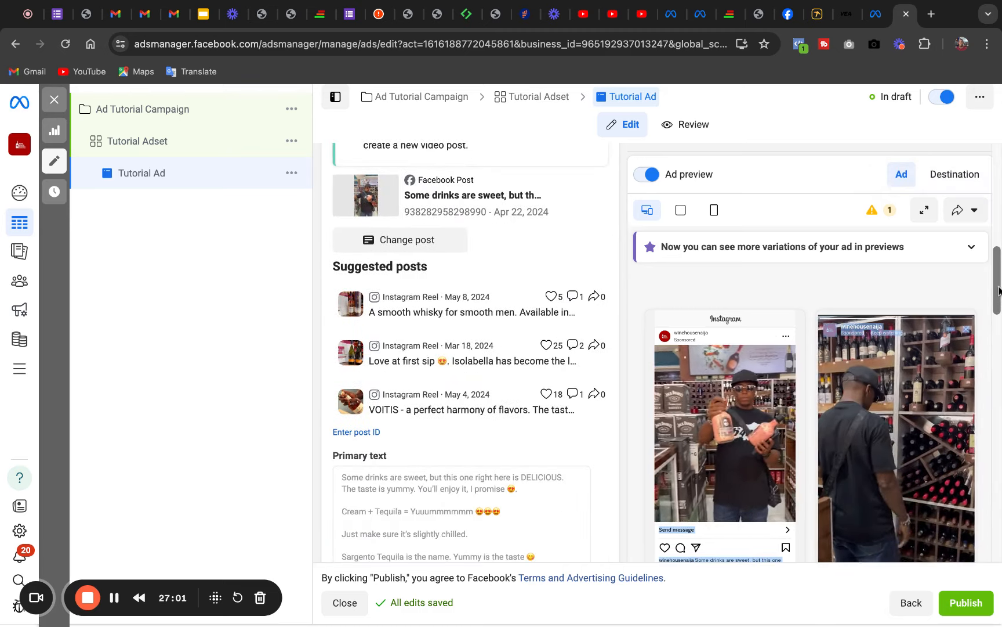
{"action": "left_click_drag", "start_coordinate": [999, 289], "coordinate": [998, 429]}
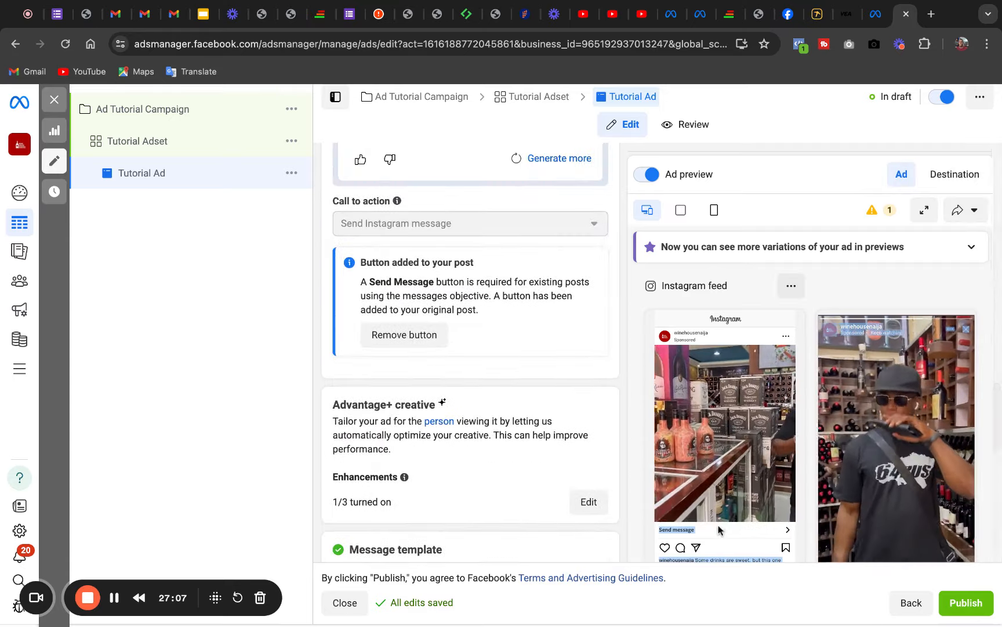
{"action": "left_click", "coordinate": [693, 526]}
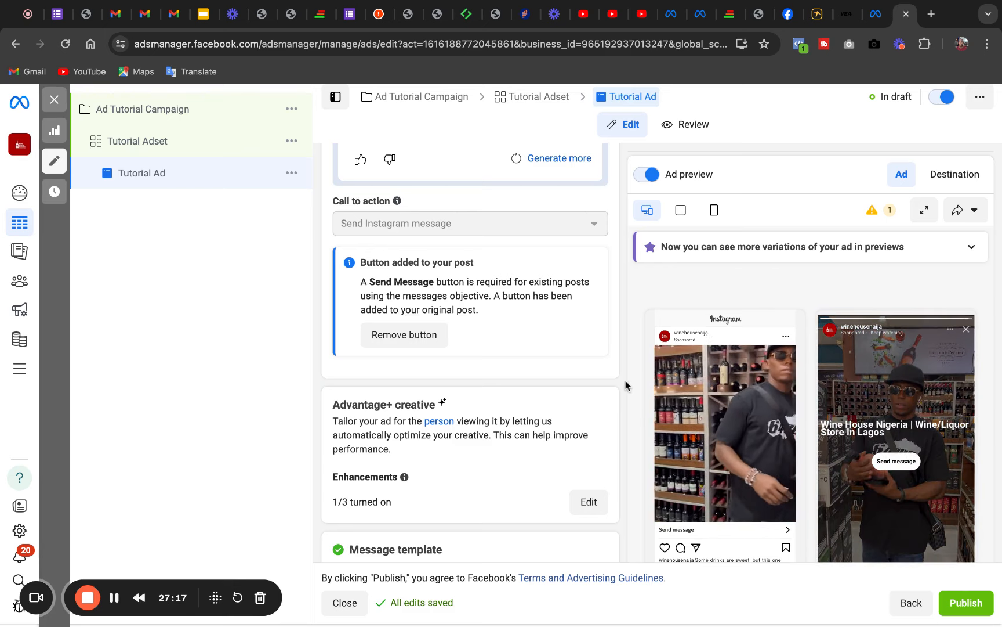
{"action": "left_click_drag", "start_coordinate": [603, 296], "coordinate": [589, 434]}
{"action": "left_click", "coordinate": [603, 296]}
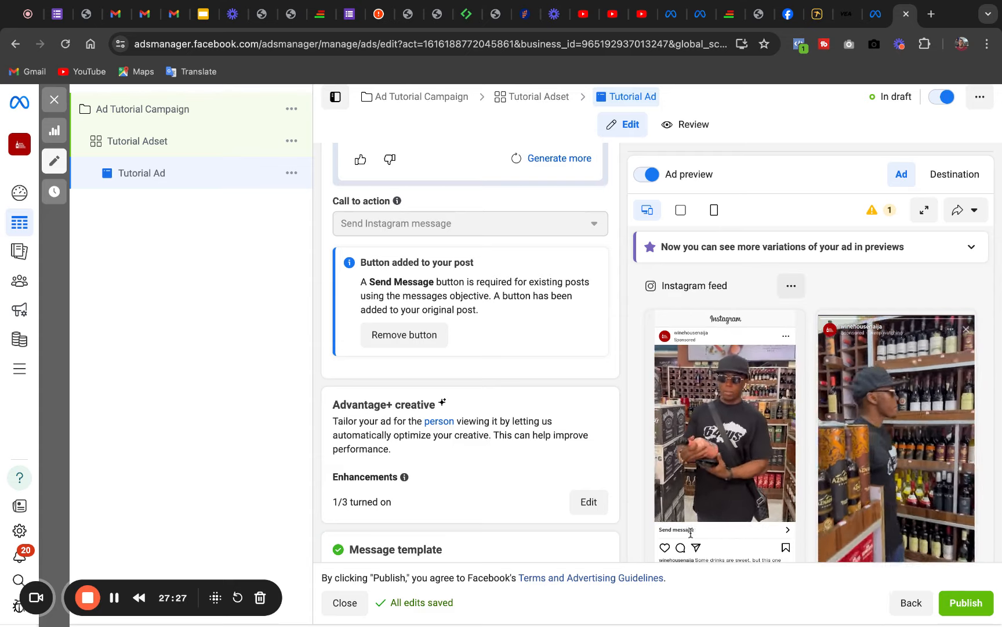
{"action": "left_click_drag", "start_coordinate": [613, 373], "coordinate": [616, 433]}
{"action": "scroll", "coordinate": [613, 367], "scroll_direction": "down", "scroll_amount": 6}
{"action": "left_click", "coordinate": [616, 433]}
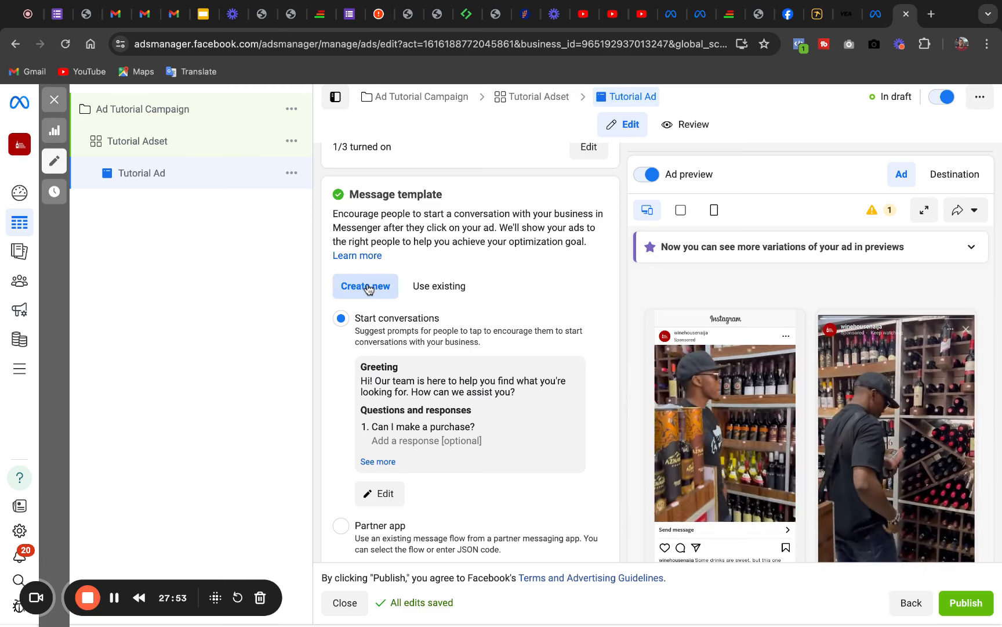
Look at the existing message template, return to Create new, and open the Start conversations template for editing.
{"action": "left_click", "coordinate": [461, 297]}
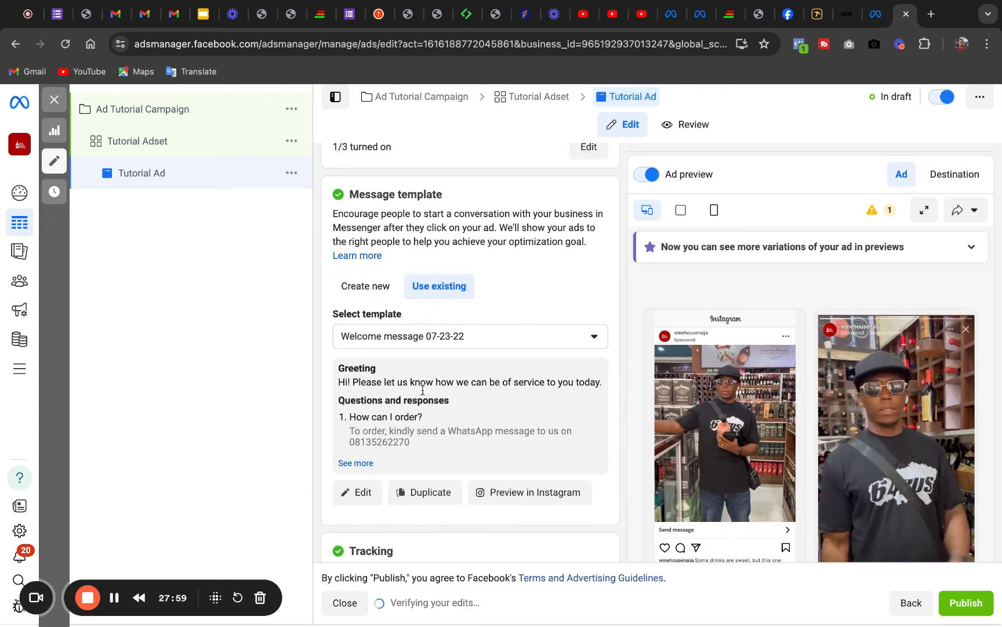
{"action": "left_click", "coordinate": [365, 287]}
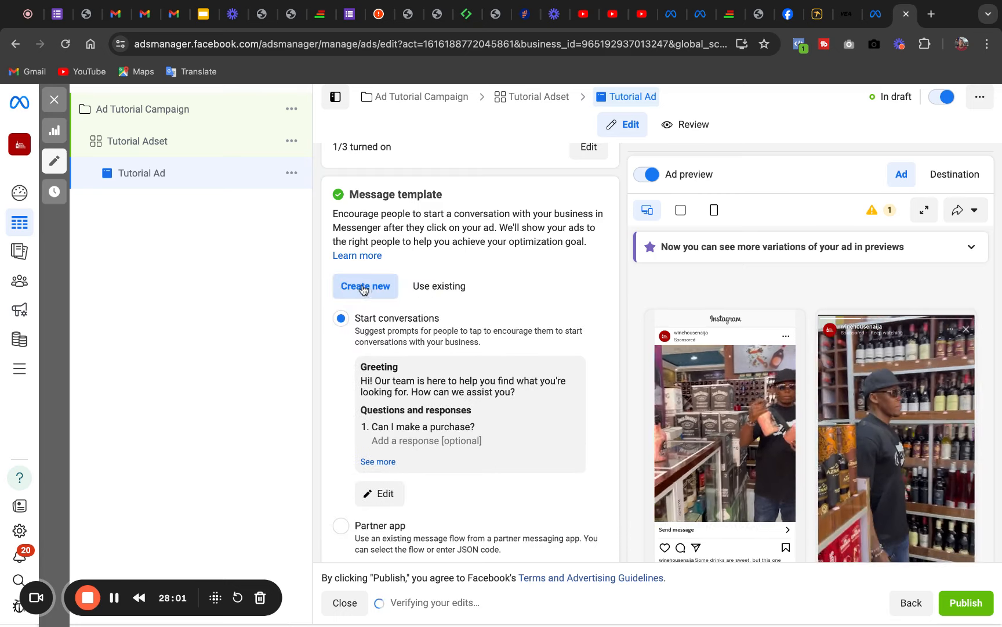
{"action": "left_click", "coordinate": [385, 494]}
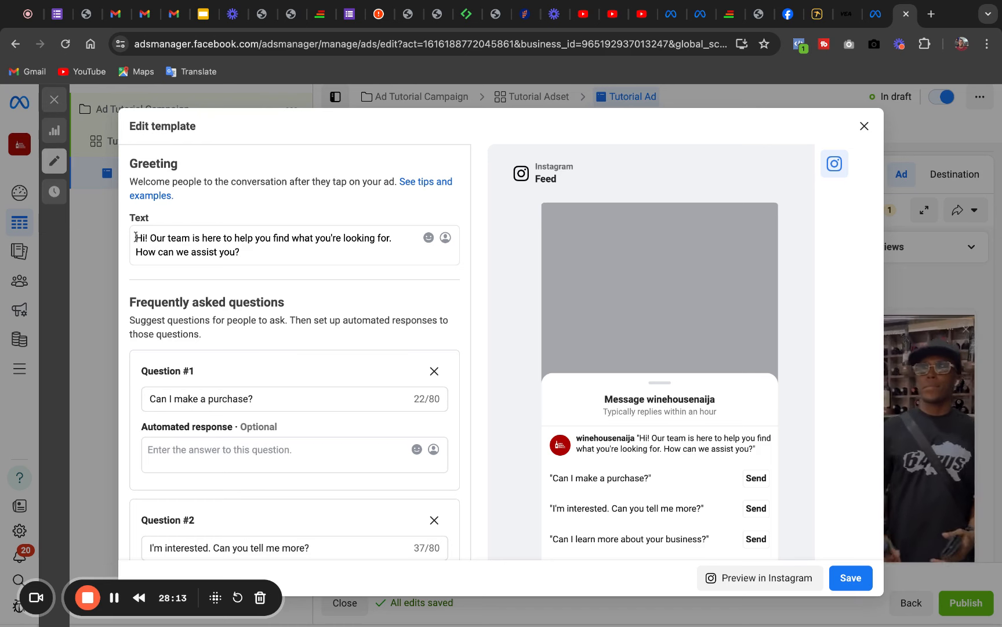
Replace the message template's greeting text with "Hi, thank you for contacting ABC".
{"action": "left_click_drag", "start_coordinate": [136, 237], "coordinate": [149, 238]}
{"action": "left_click", "coordinate": [153, 239]}
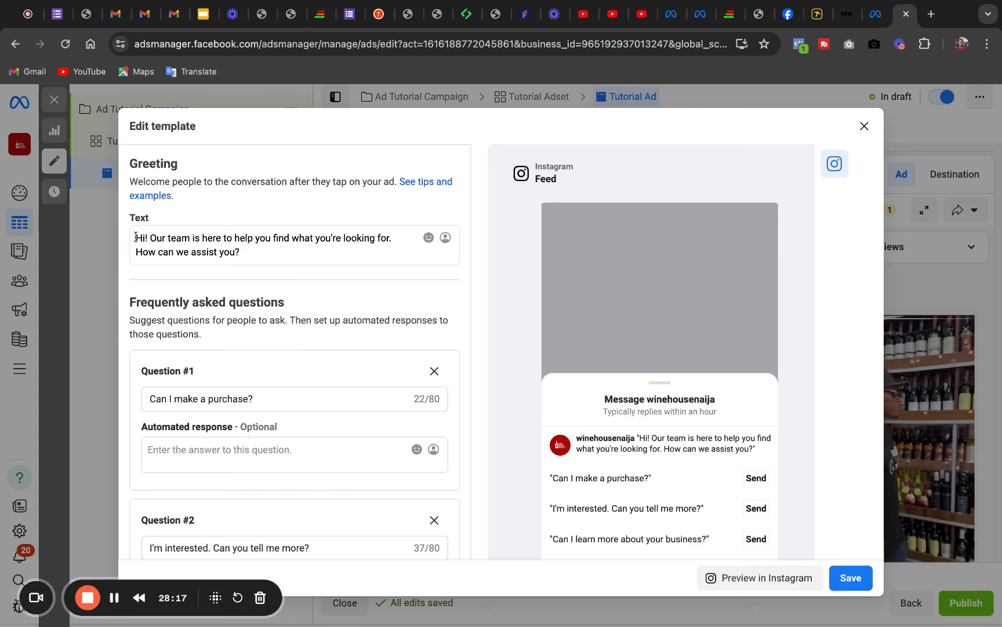
{"action": "double_click", "coordinate": [136, 238]}
{"action": "left_click", "coordinate": [240, 252]}
{"action": "left_click_drag", "start_coordinate": [239, 251], "coordinate": [135, 238]}
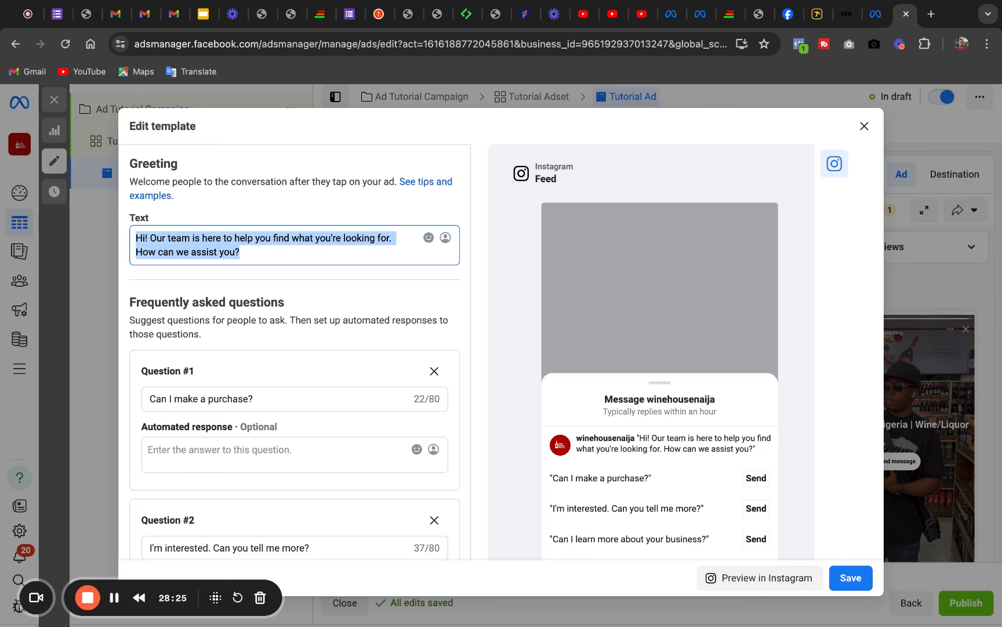
{"action": "type", "text": "Hi"}
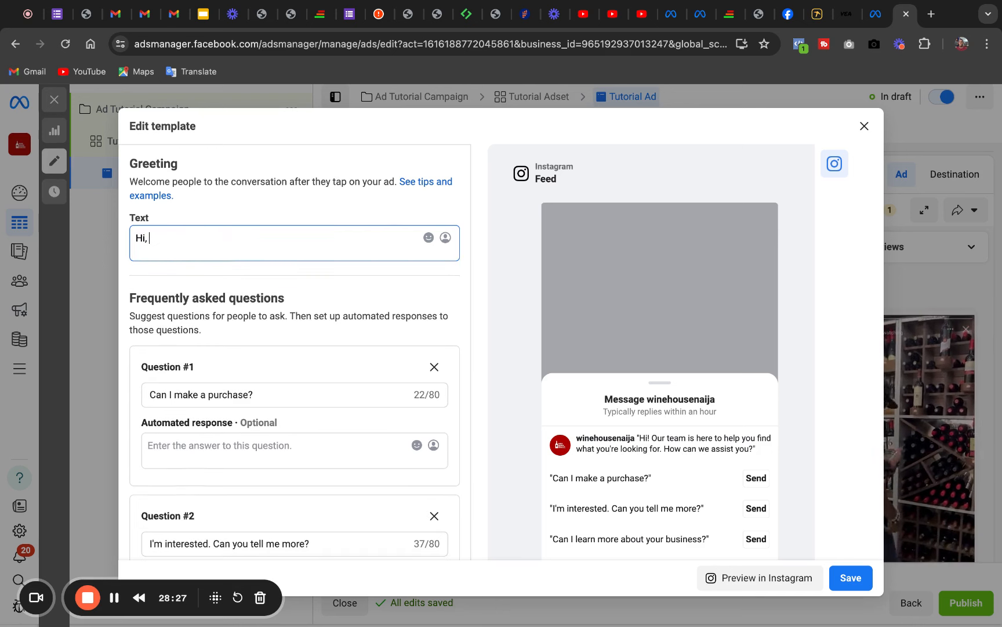
{"action": "type", "text": ", thank yo"}
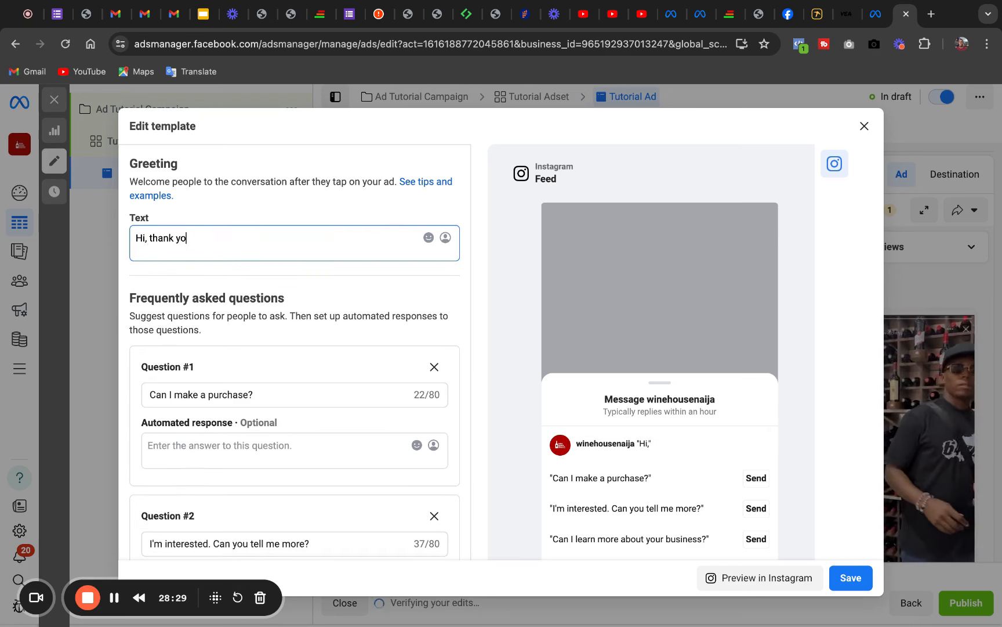
{"action": "type", "text": "u for"}
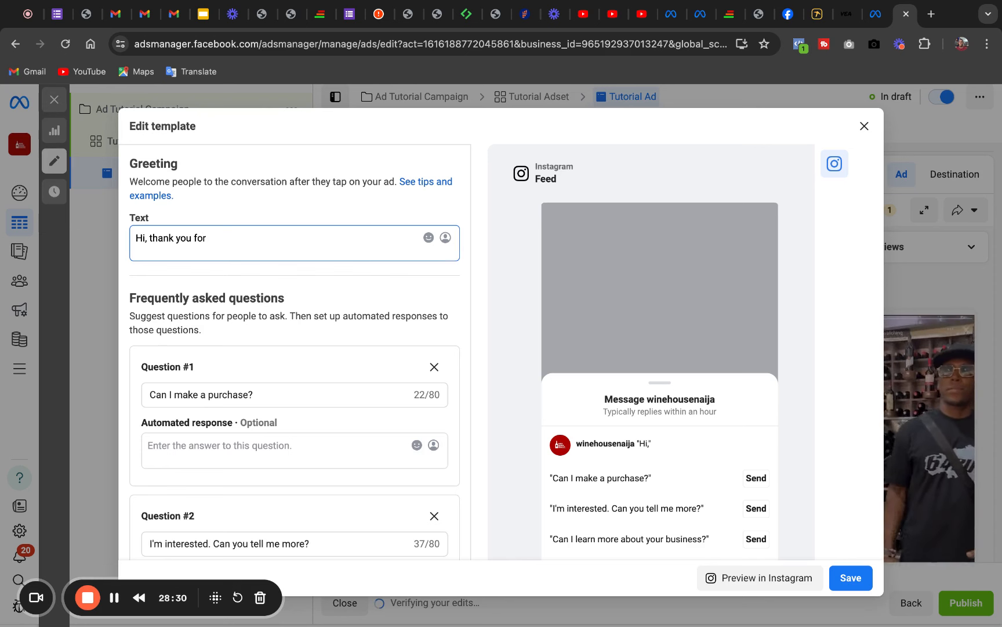
{"action": "type", "text": " c"}
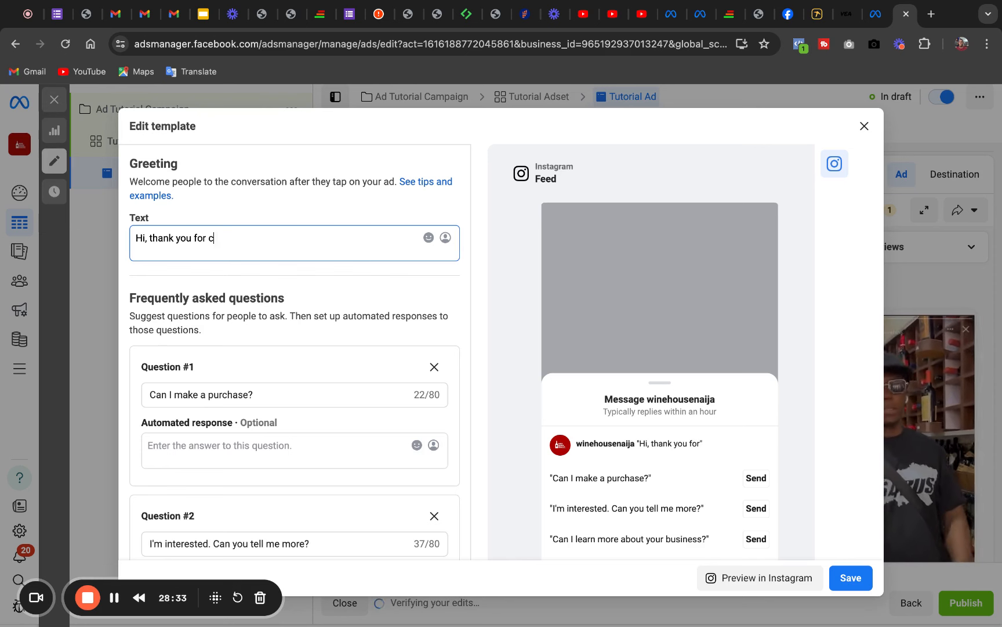
{"action": "type", "text": "ontactin"}
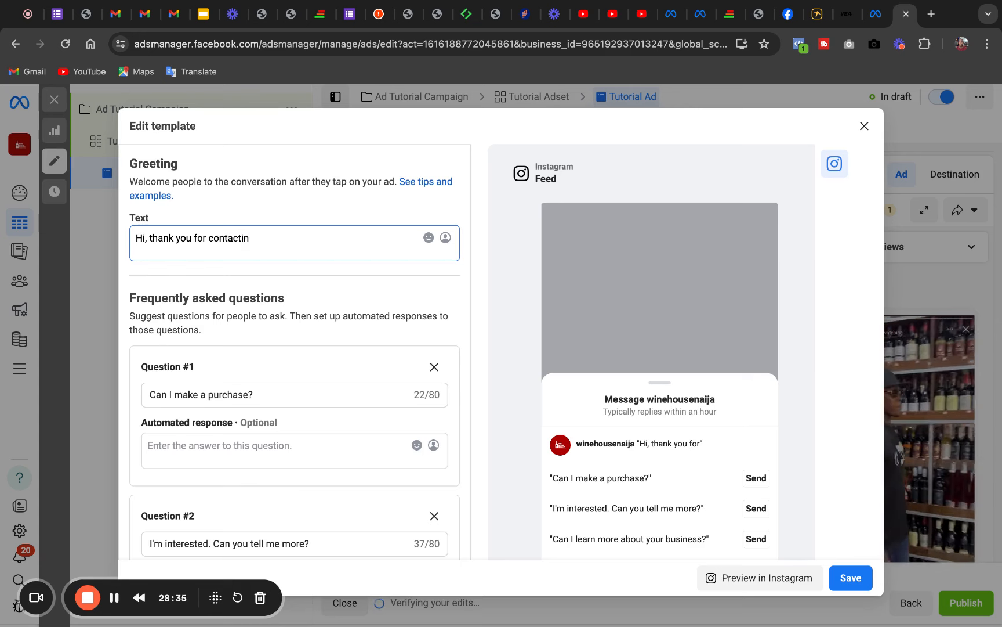
{"action": "type", "text": "g ABC"}
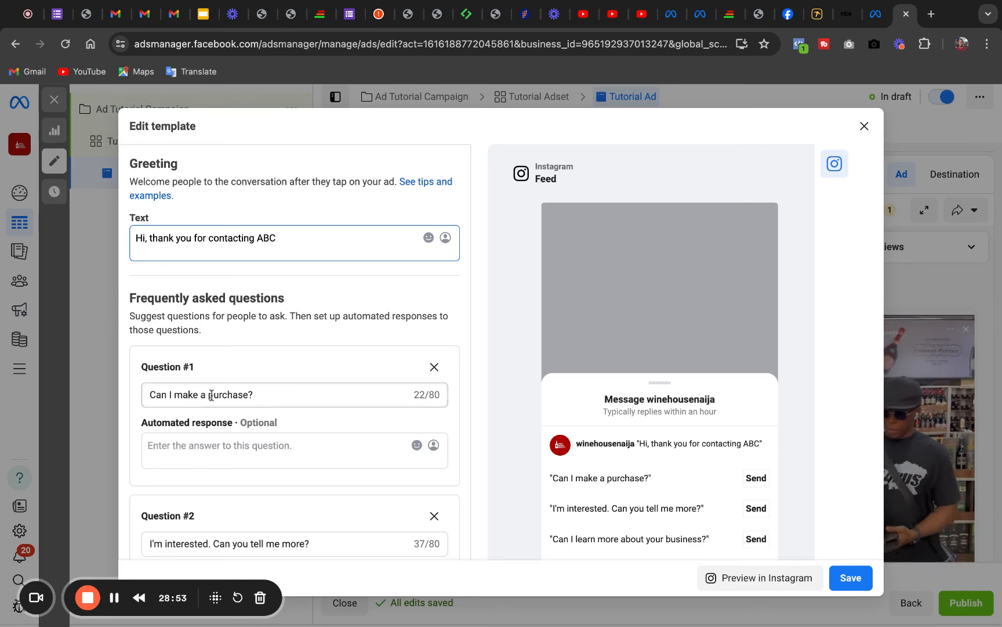
Replace the text of Question #1 in the message template with "What colors do you have?".
{"action": "left_click", "coordinate": [258, 394]}
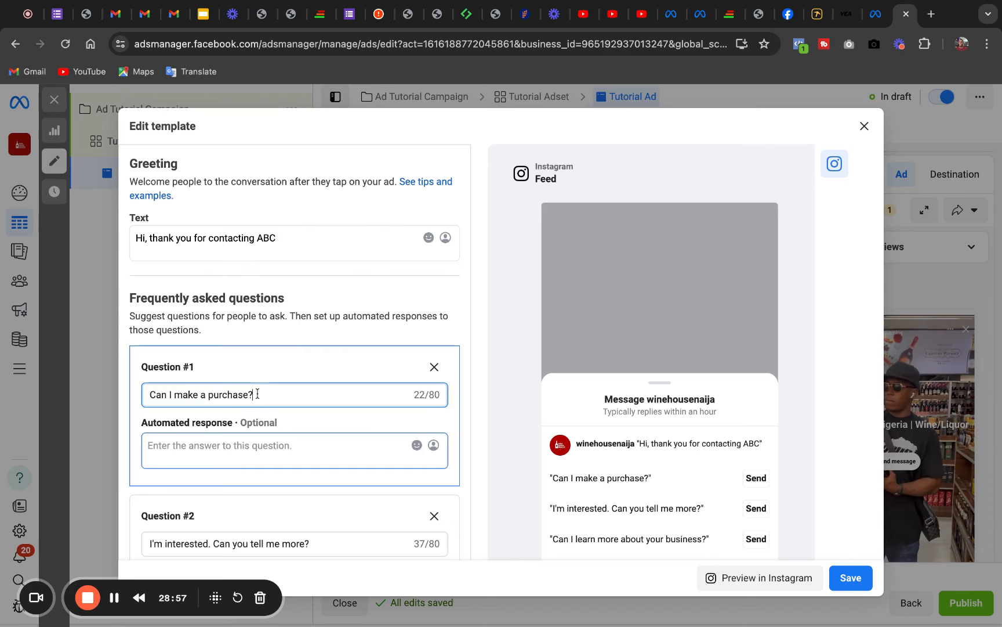
{"action": "key", "text": "shift+Left"}
{"action": "key", "text": "shift+Left"}
{"action": "key", "text": "shift+Left"}
{"action": "key", "text": "shift+Left"}
{"action": "key", "text": "shift+Left"}
{"action": "key", "text": "shift+Left"}
{"action": "key", "text": "shift+Left"}
{"action": "key", "text": "shift+Left"}
{"action": "key", "text": "shift+Left"}
{"action": "key", "text": "shift+Left"}
{"action": "key", "text": "shift+Left"}
{"action": "key", "text": "shift+Left"}
{"action": "key", "text": "shift+Left"}
{"action": "key", "text": "shift+Left"}
{"action": "key", "text": "shift+Left"}
{"action": "key", "text": "shift+Left"}
{"action": "key", "text": "shift+Left"}
{"action": "key", "text": "shift+Left"}
{"action": "key", "text": "shift+Left"}
{"action": "key", "text": "shift+Left"}
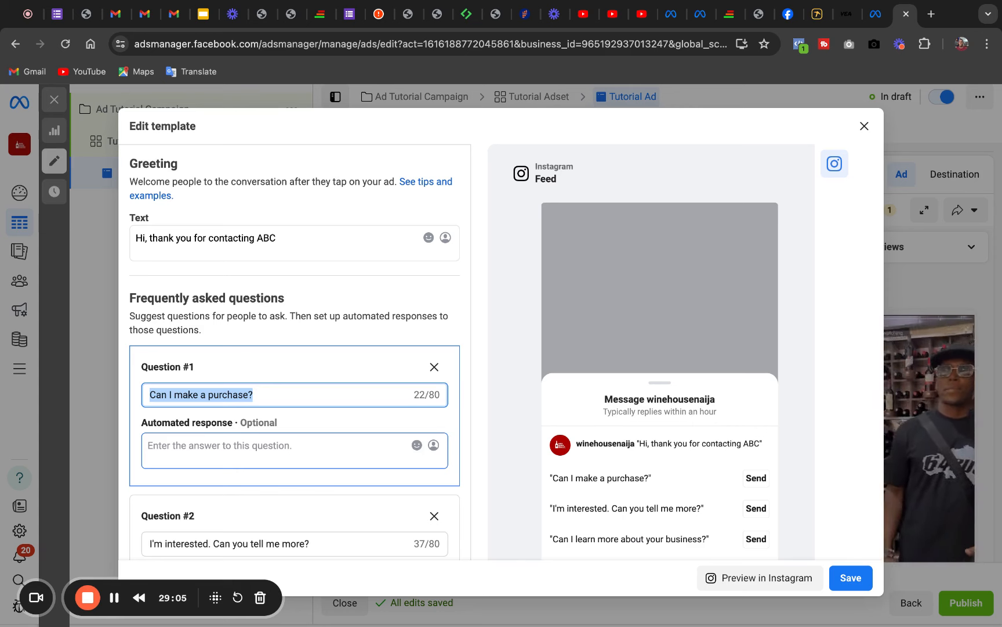
{"action": "type", "text": "What"}
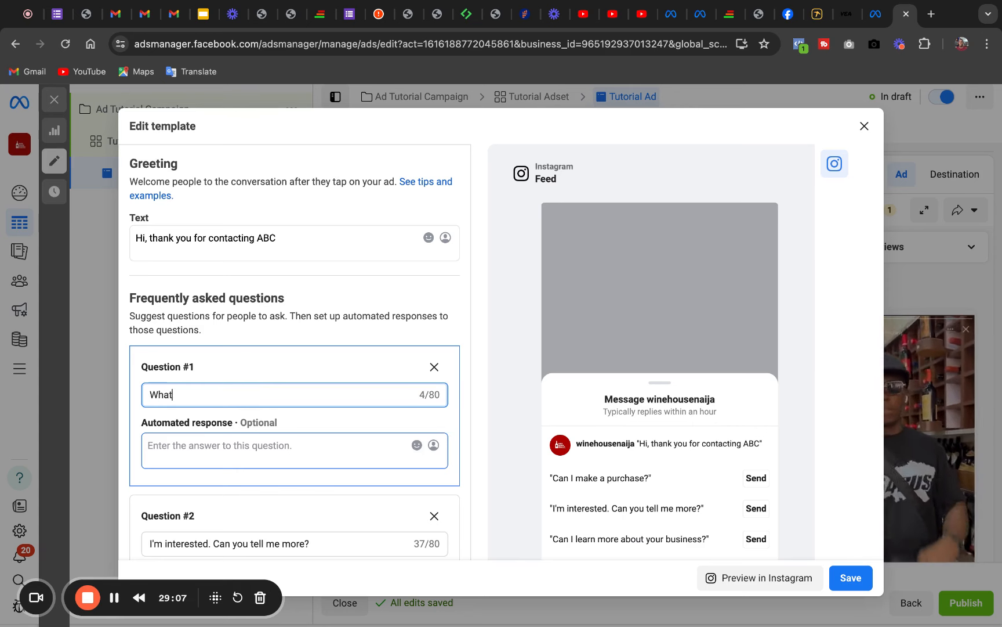
{"action": "type", "text": " Co"}
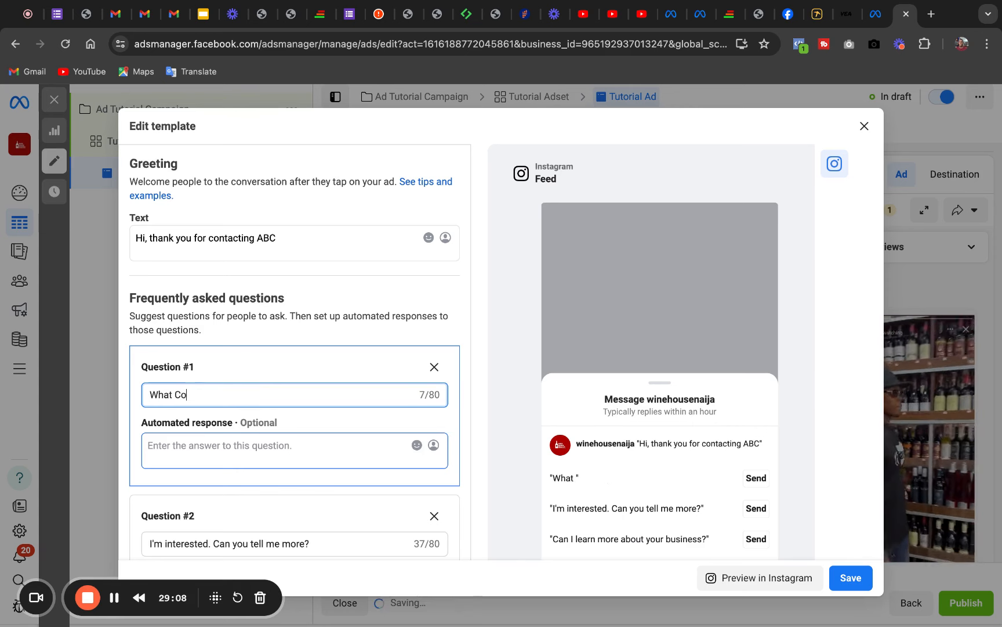
{"action": "type", "text": "lors do you "}
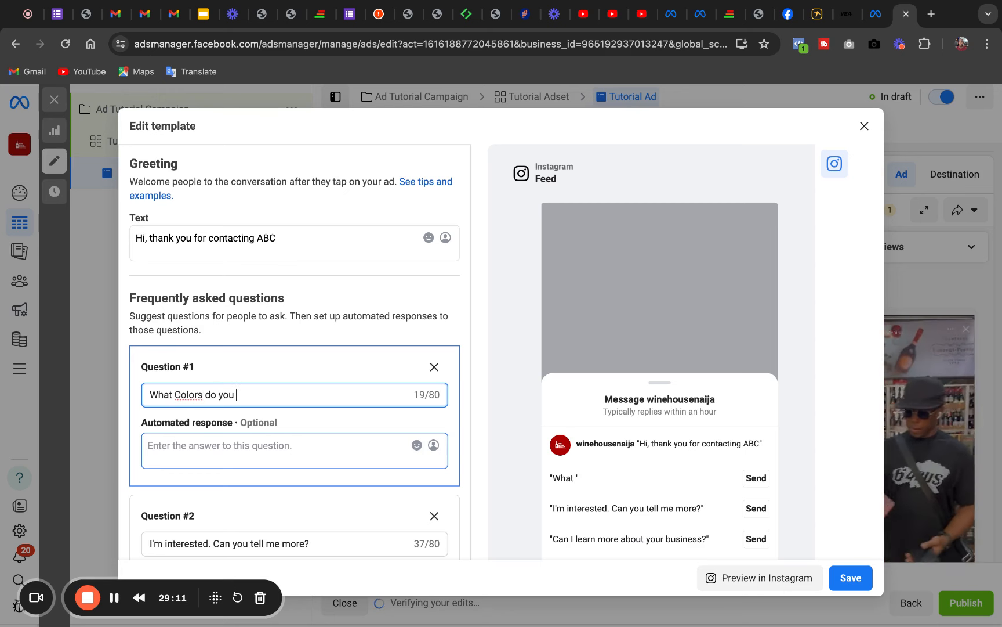
{"action": "type", "text": "have"}
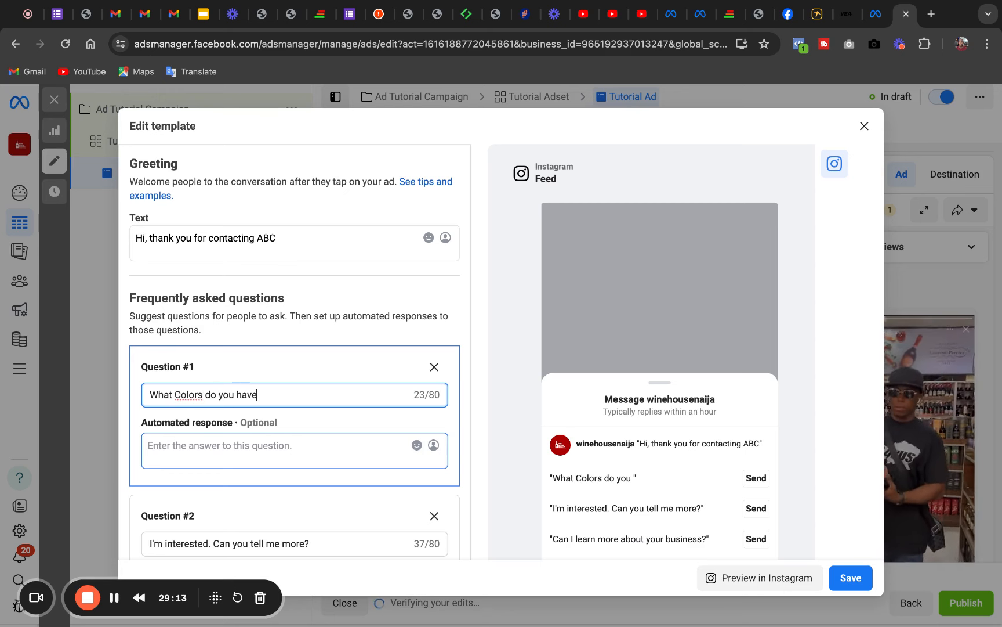
{"action": "type", "text": "?"}
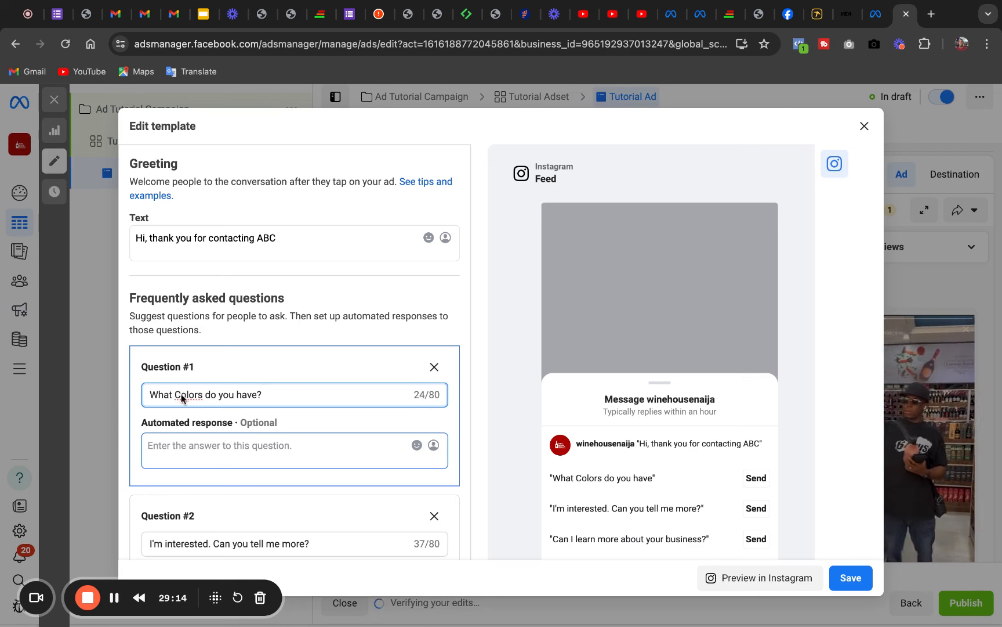
{"action": "left_click", "coordinate": [181, 394]}
{"action": "key", "text": "BackSpace"}
{"action": "type", "text": "s"}
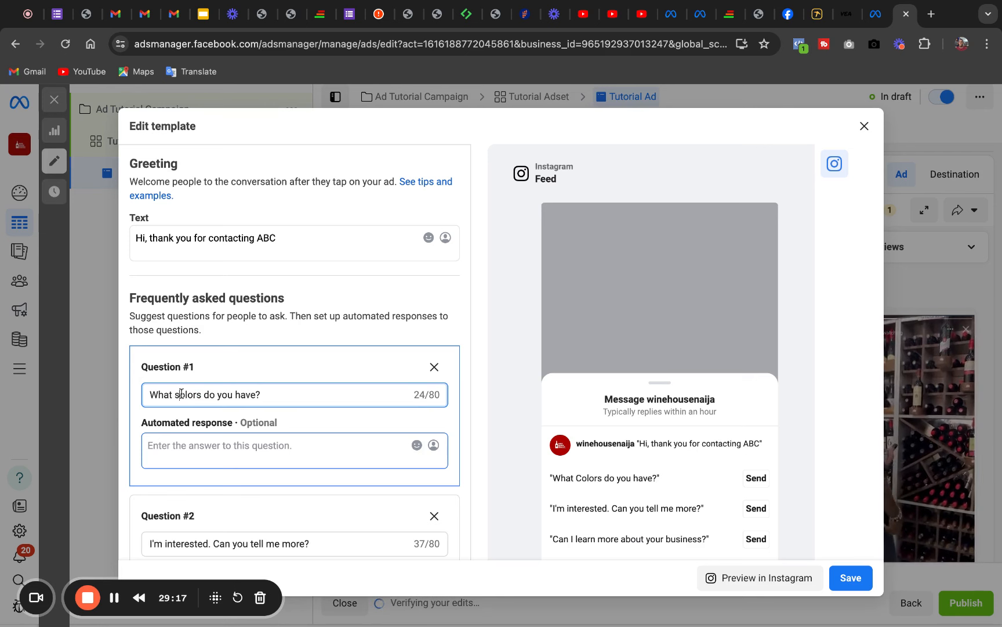
{"action": "key", "text": "BackSpace"}
{"action": "type", "text": "c"}
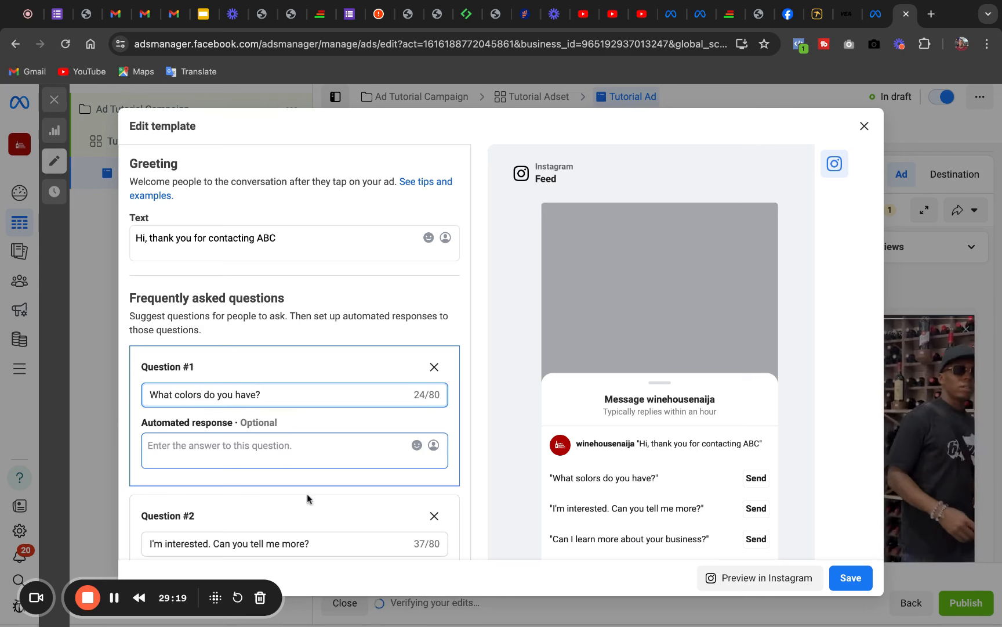
Enter "We have red, yellow and black. Which color woiuld you prefer?" as the automated response to Question #1.
{"action": "left_click", "coordinate": [240, 446]}
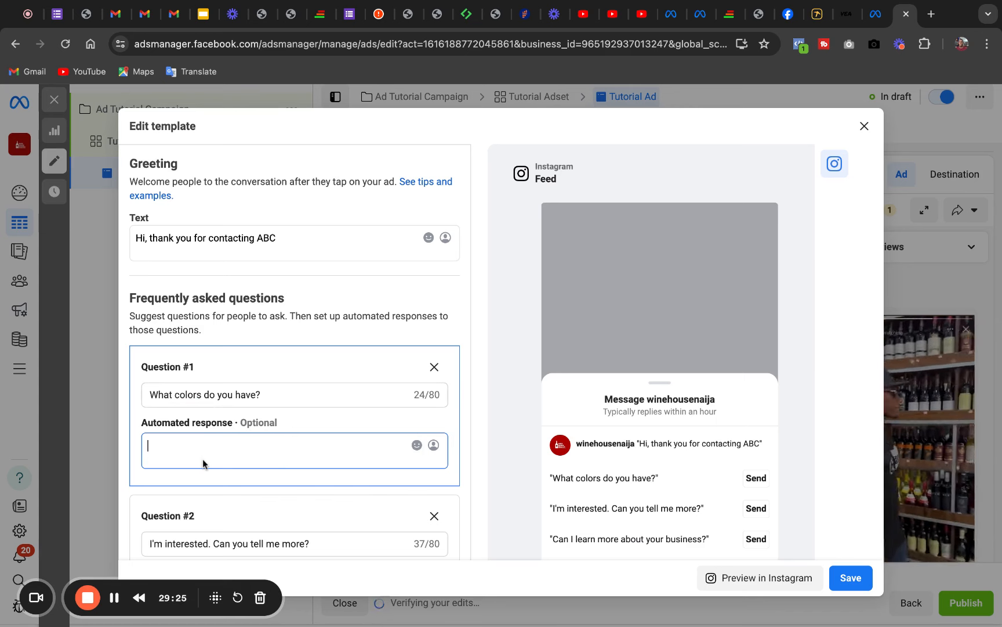
{"action": "type", "text": "We have"}
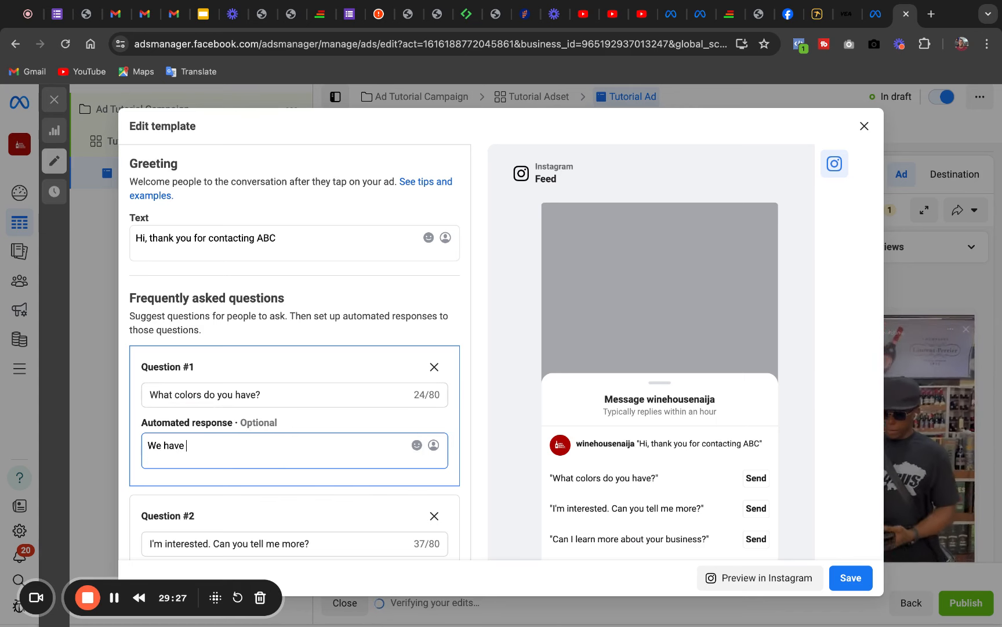
{"action": "type", "text": " red, ye"}
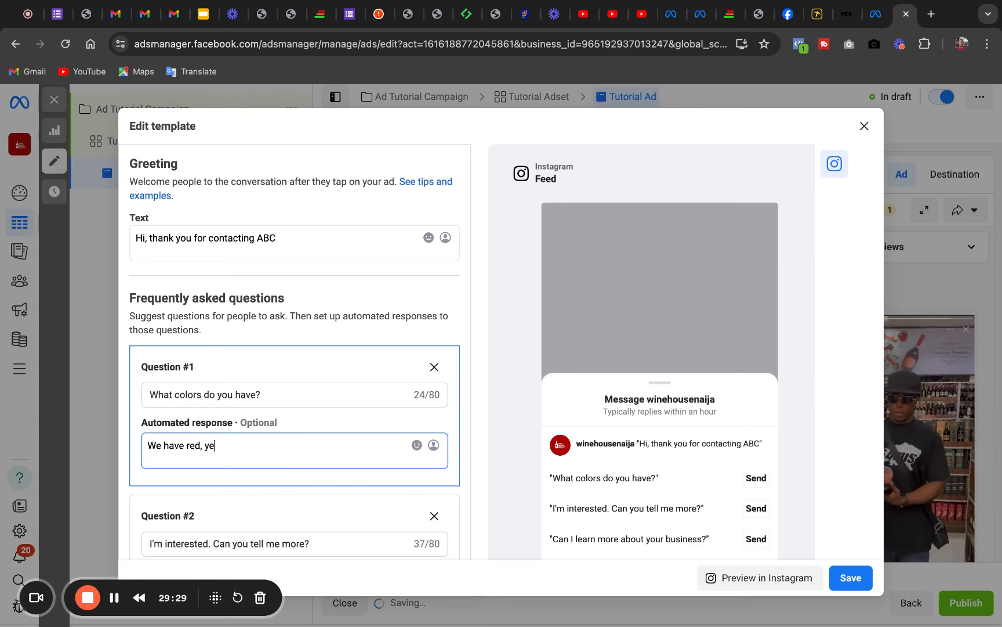
{"action": "type", "text": "llow and "}
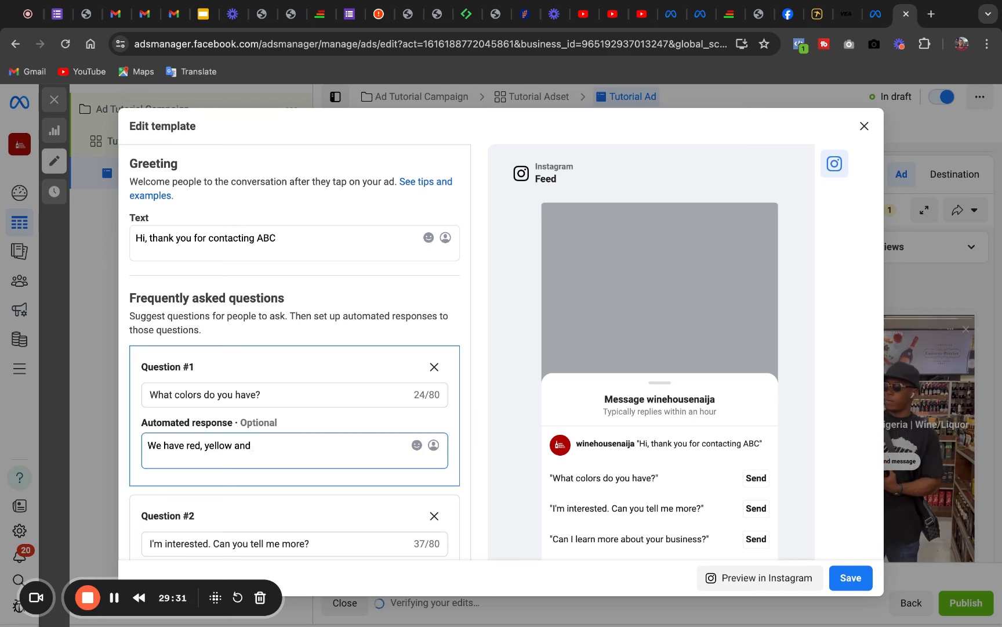
{"action": "type", "text": "black"}
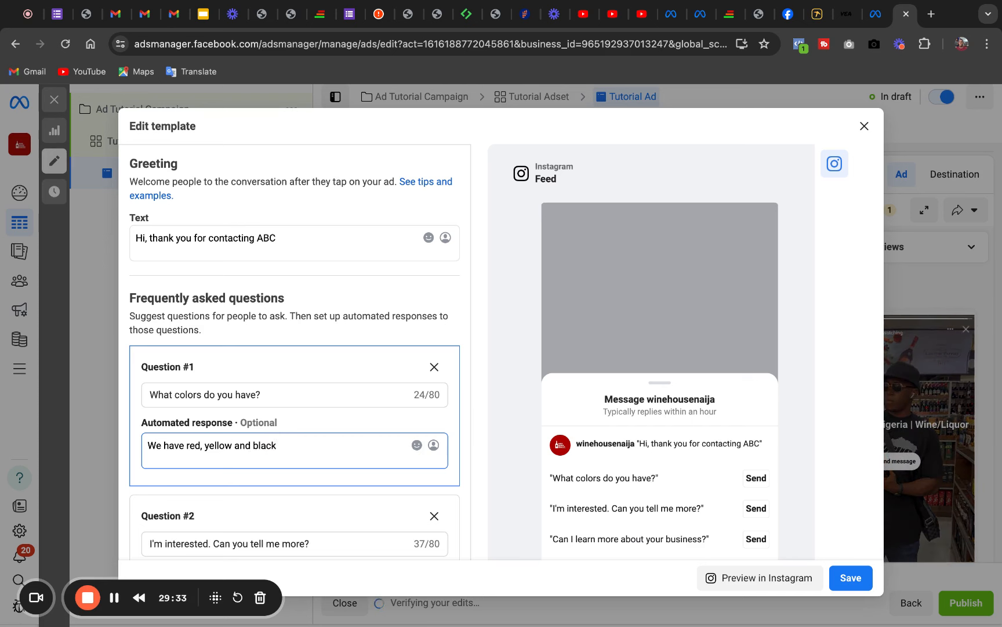
{"action": "type", "text": ". Wh"}
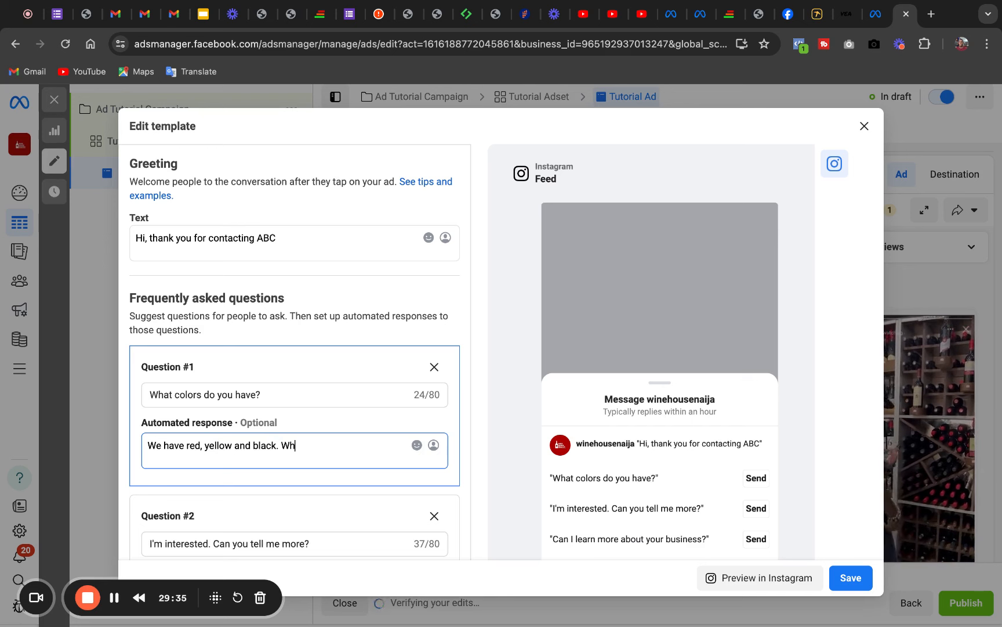
{"action": "type", "text": "ich color "}
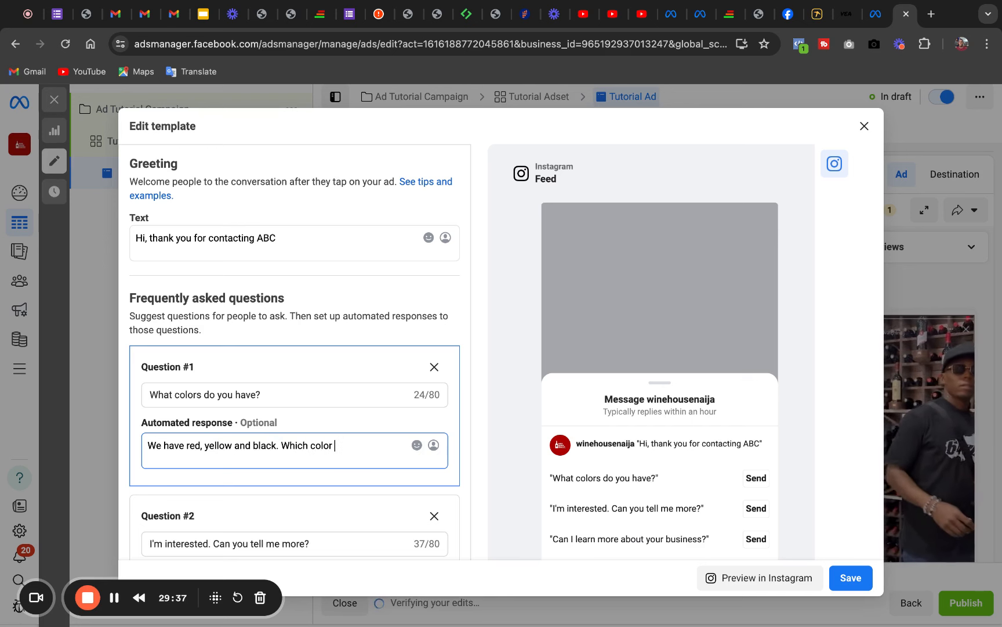
{"action": "type", "text": "woiuld you "}
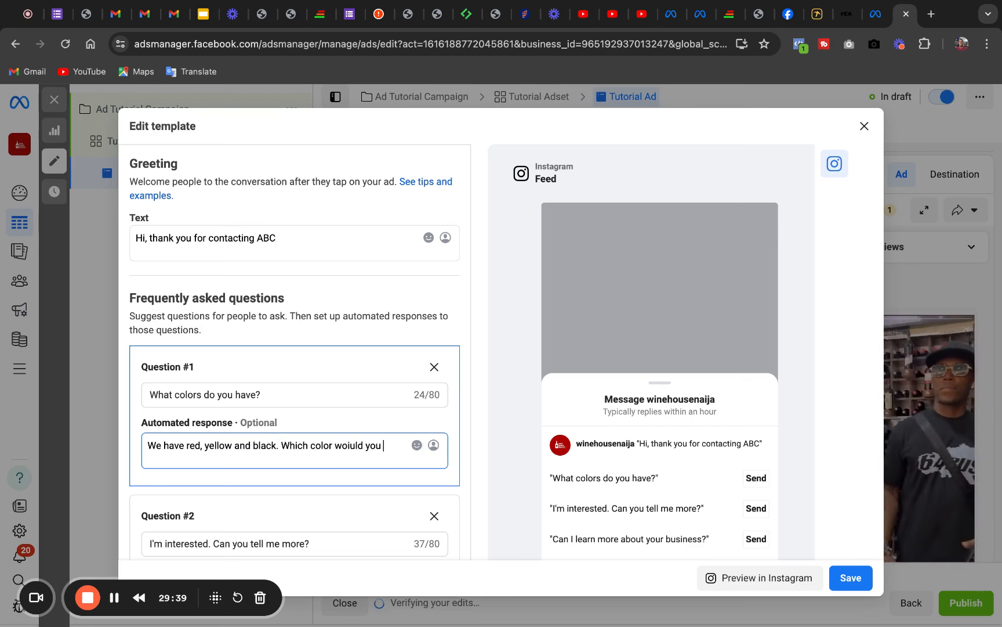
{"action": "type", "text": "prefer"}
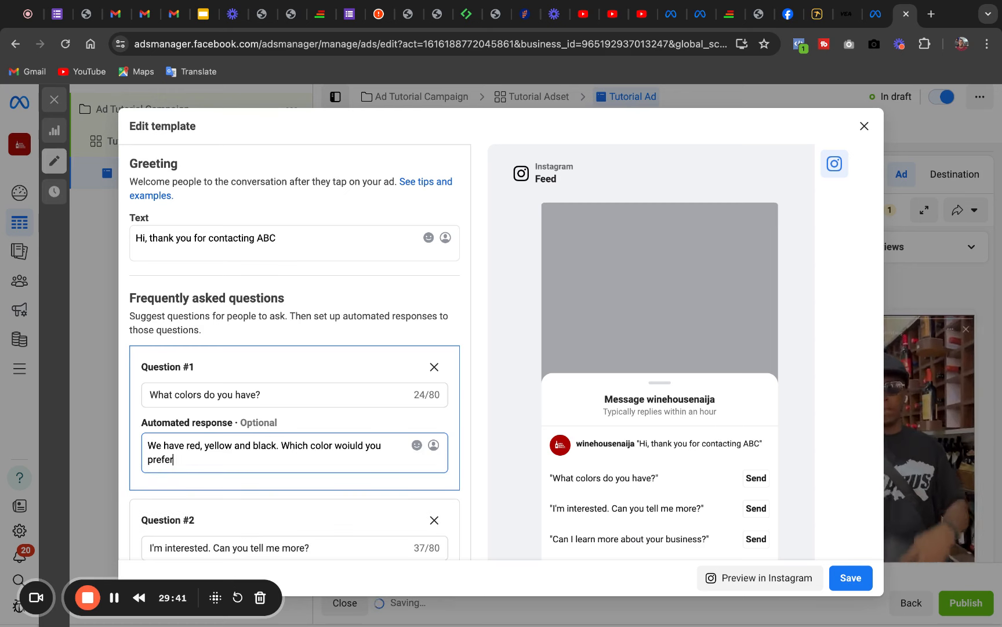
{"action": "type", "text": "?"}
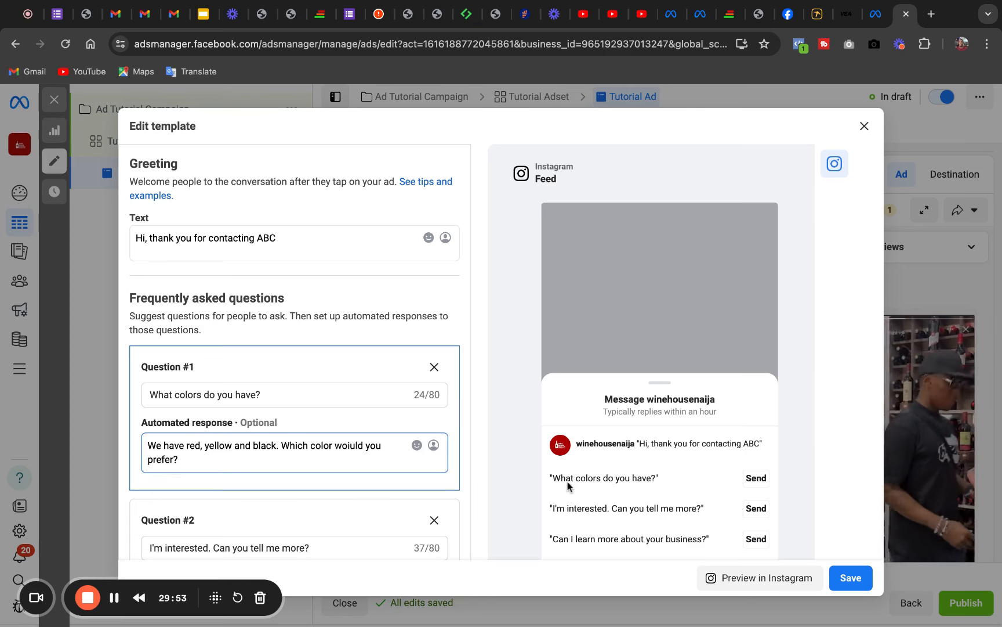
Review Question #1 in the message preview and compare it with its automated response.
{"action": "left_click_drag", "start_coordinate": [553, 478], "coordinate": [760, 480]}
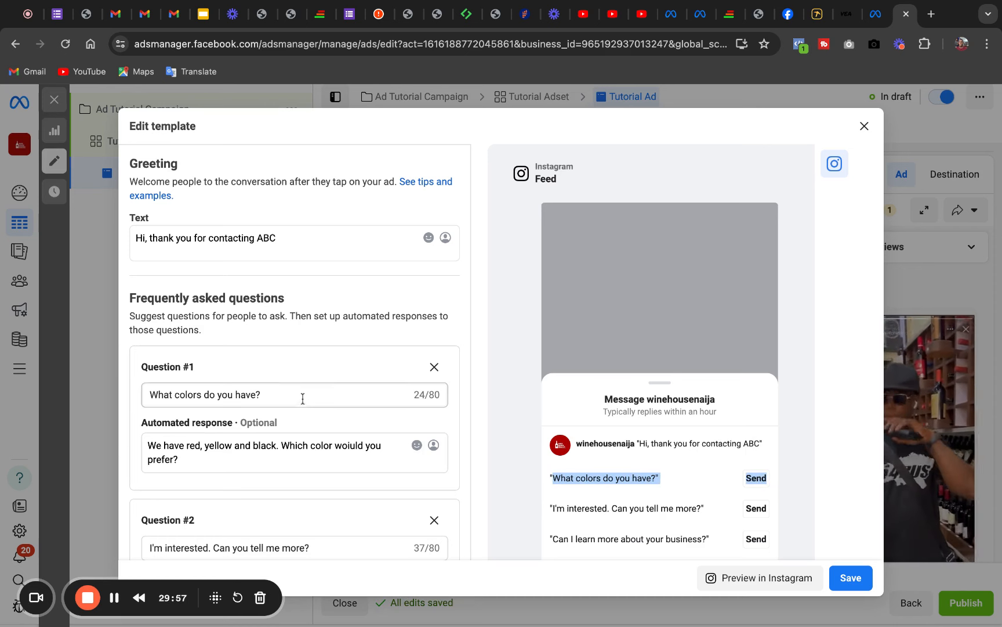
{"action": "left_click", "coordinate": [190, 459]}
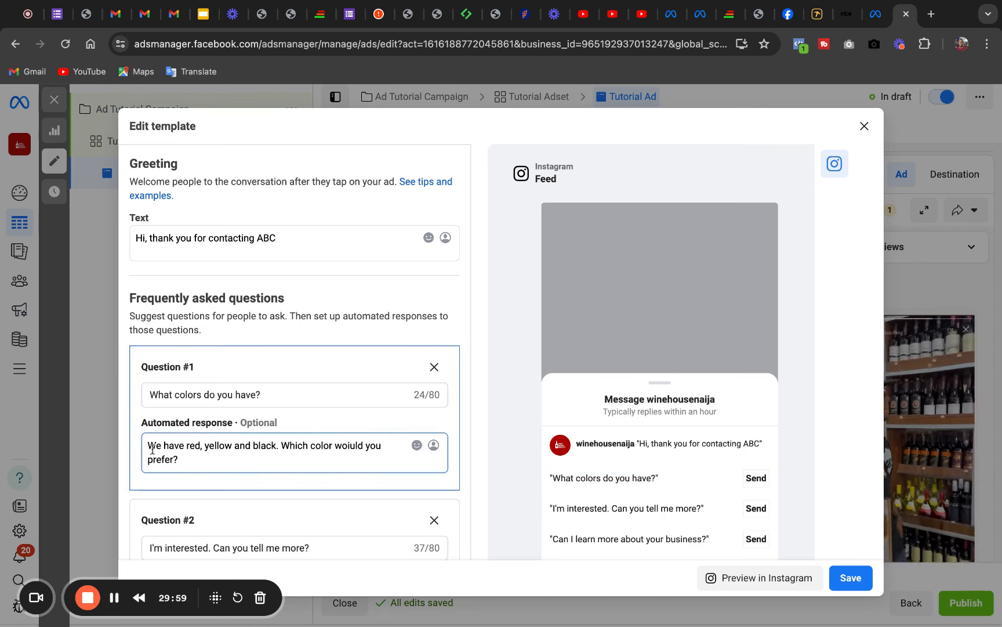
{"action": "left_click_drag", "start_coordinate": [149, 445], "coordinate": [180, 460]}
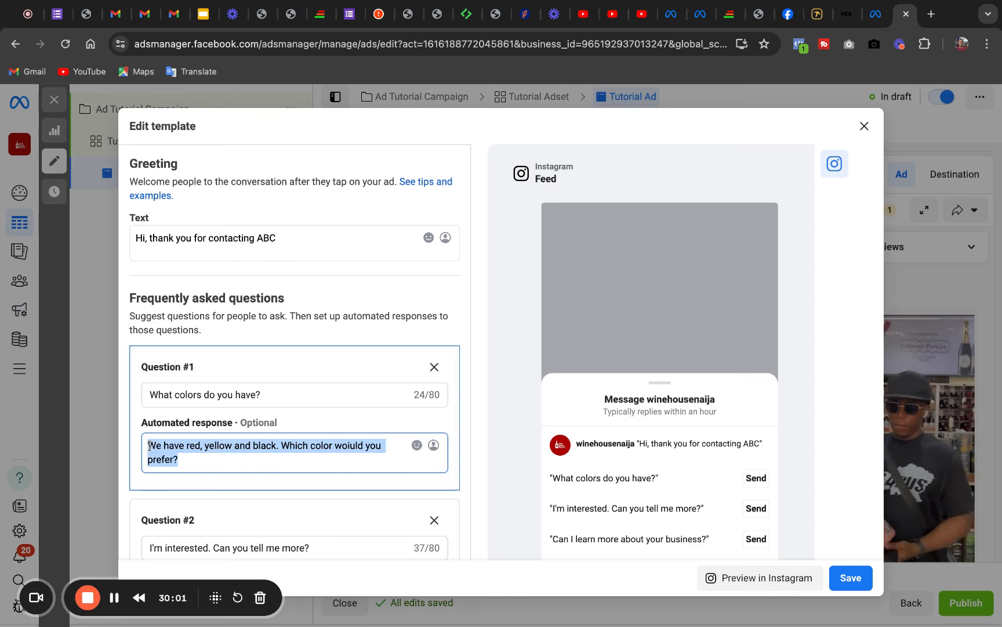
{"action": "left_click", "coordinate": [180, 459]}
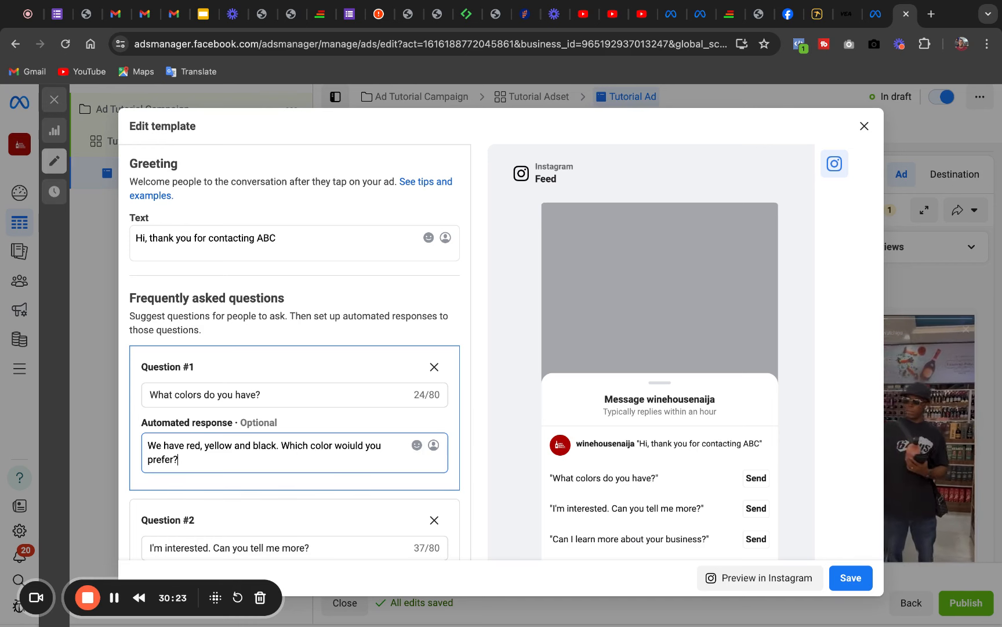
{"action": "left_click", "coordinate": [348, 498]}
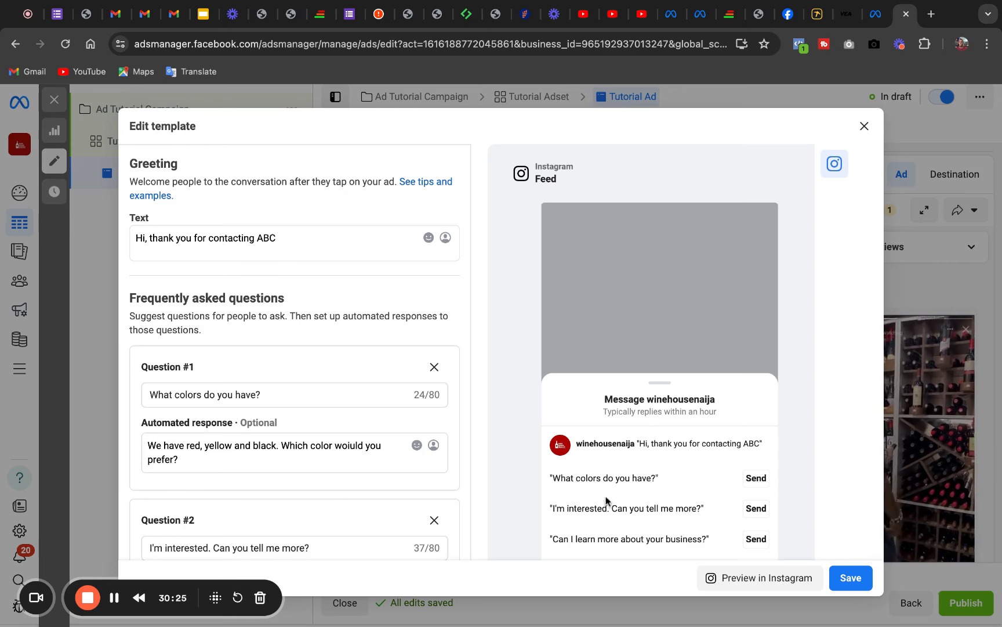
{"action": "triple_click", "coordinate": [467, 401]}
{"action": "left_click_drag", "start_coordinate": [467, 400], "coordinate": [474, 415]}
Change the text of Question #2 to "I'm interested. what sizes", leaving its automated response empty.
{"action": "scroll", "coordinate": [467, 415], "scroll_direction": "down", "scroll_amount": 3}
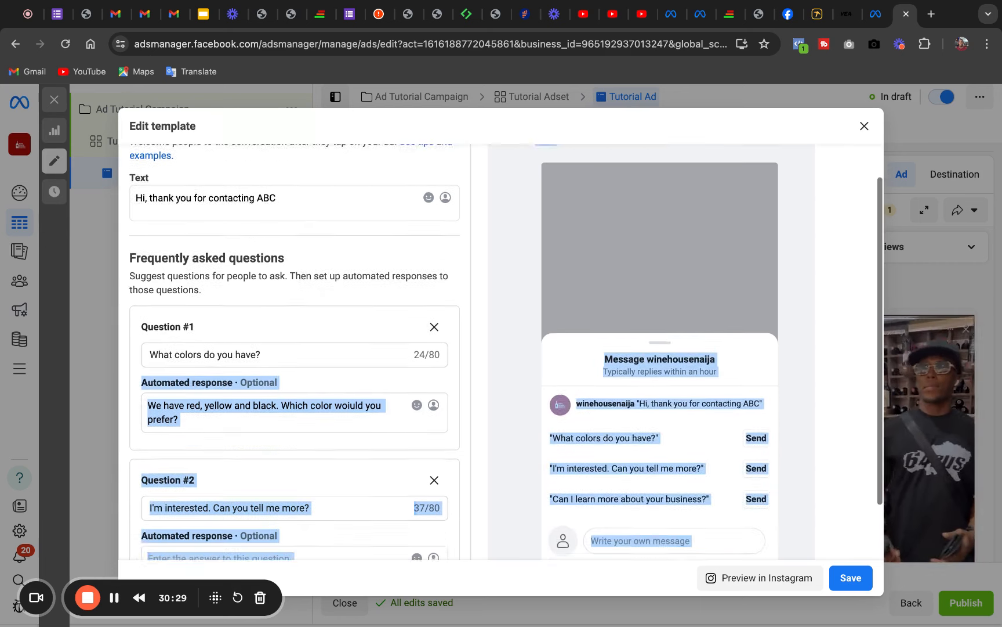
{"action": "left_click", "coordinate": [327, 393]}
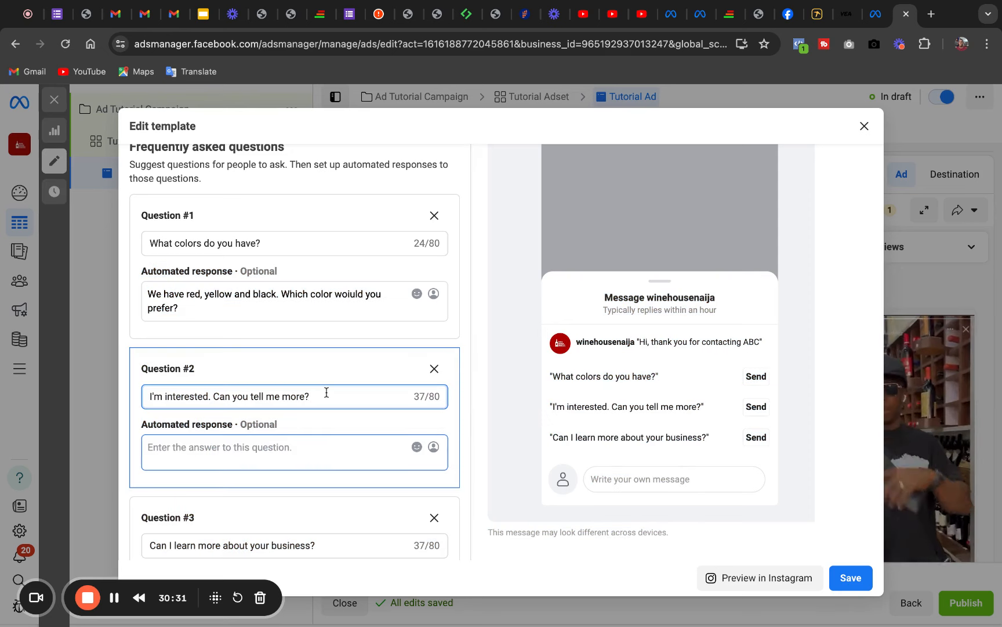
{"action": "left_click_drag", "start_coordinate": [309, 395], "coordinate": [153, 396]}
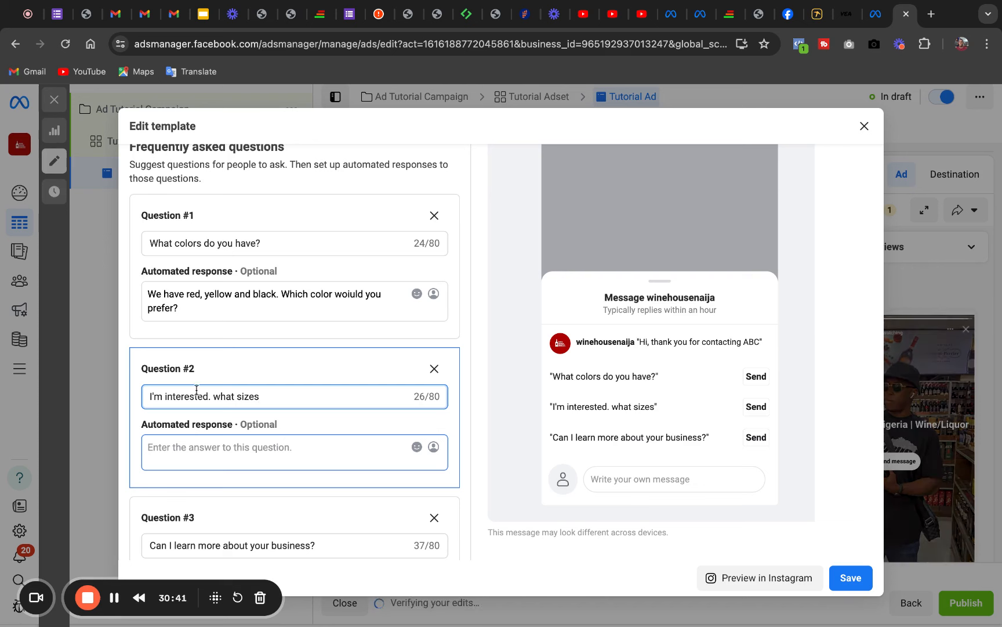
{"action": "left_click", "coordinate": [226, 448]}
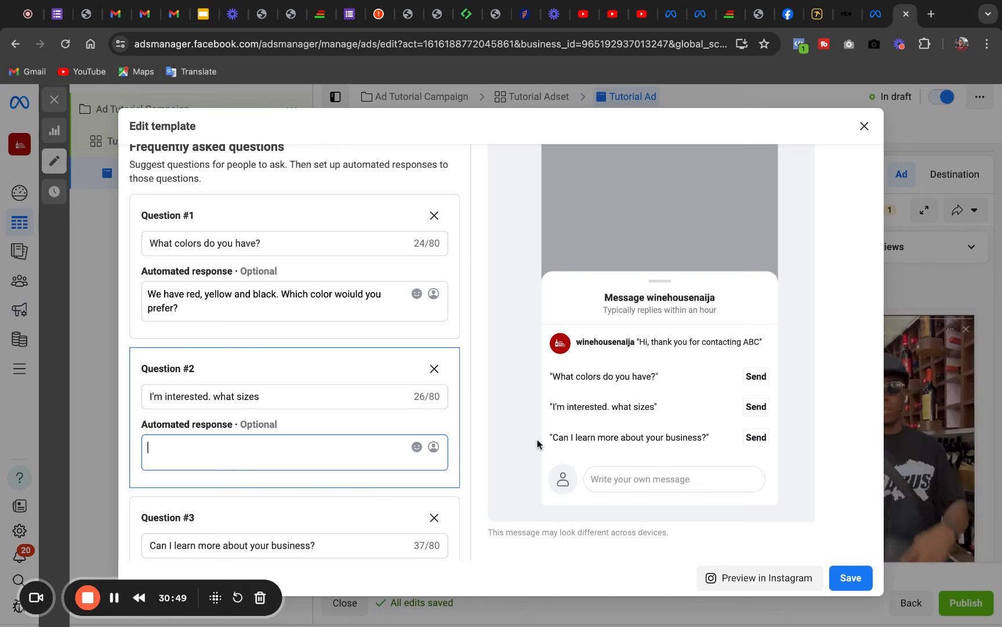
{"action": "left_click", "coordinate": [275, 315]}
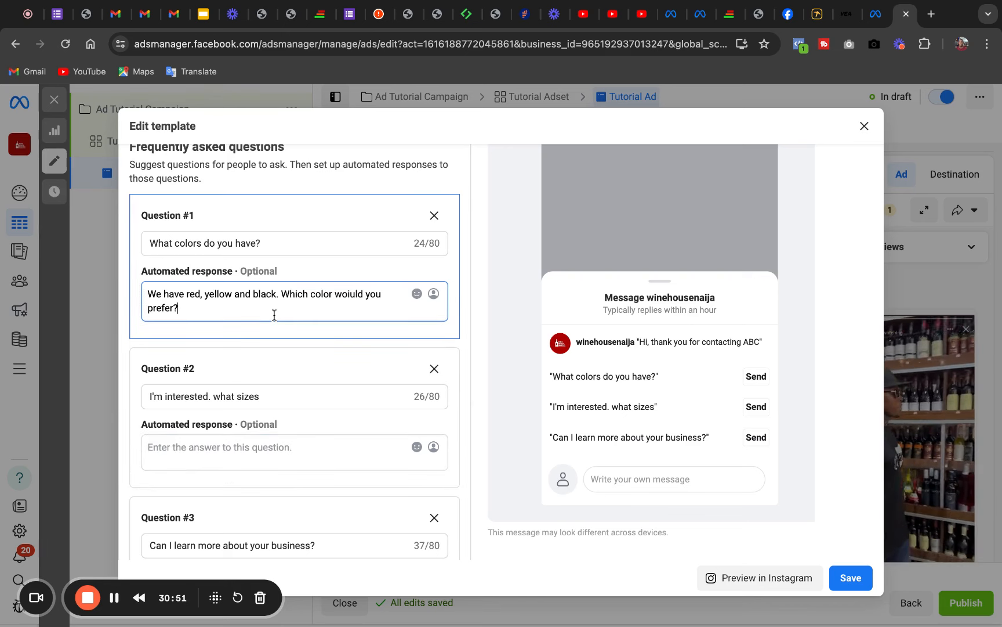
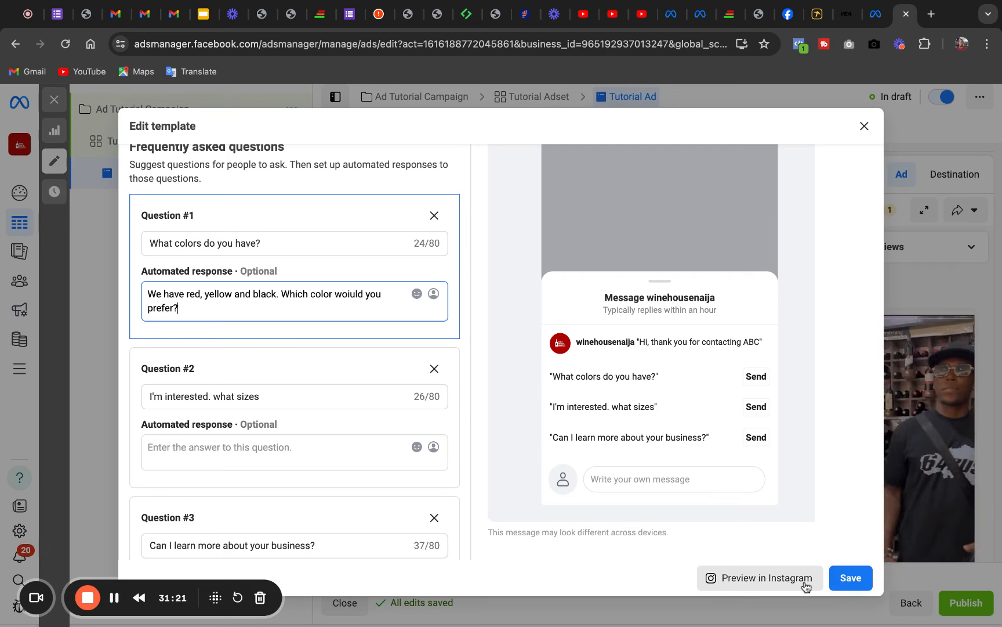
Send the message template preview to Instagram, and leave the template editor without saving the changes.
{"action": "left_click", "coordinate": [771, 584]}
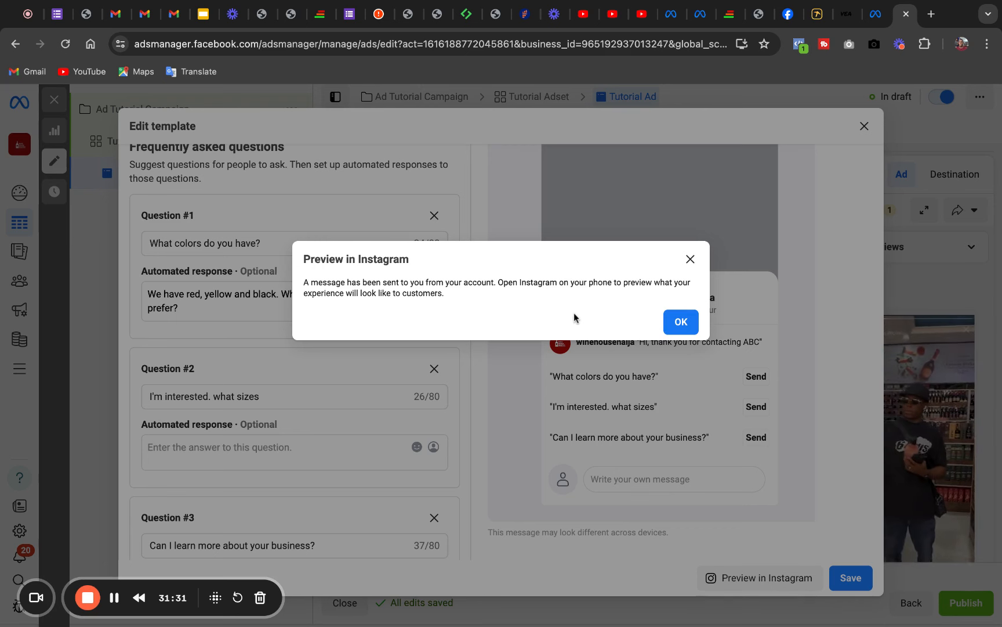
{"action": "left_click", "coordinate": [681, 323]}
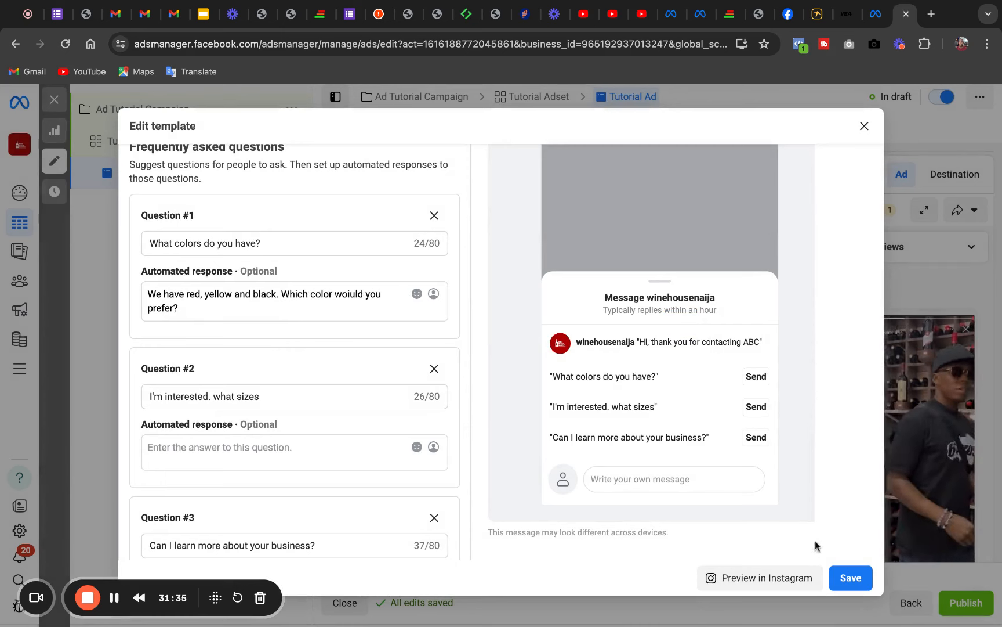
{"action": "left_click", "coordinate": [864, 128]}
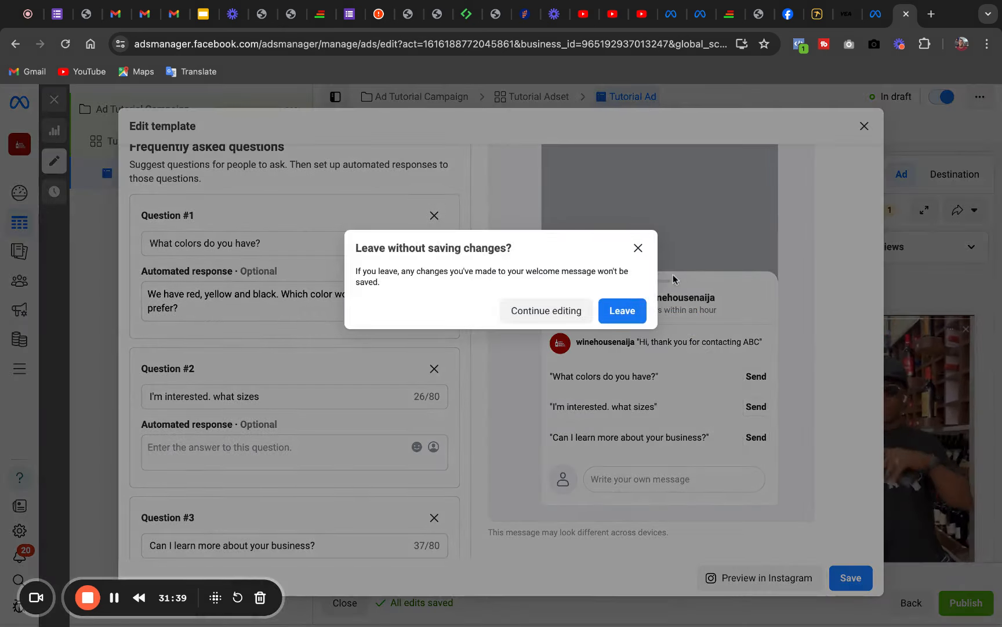
{"action": "left_click", "coordinate": [617, 313]}
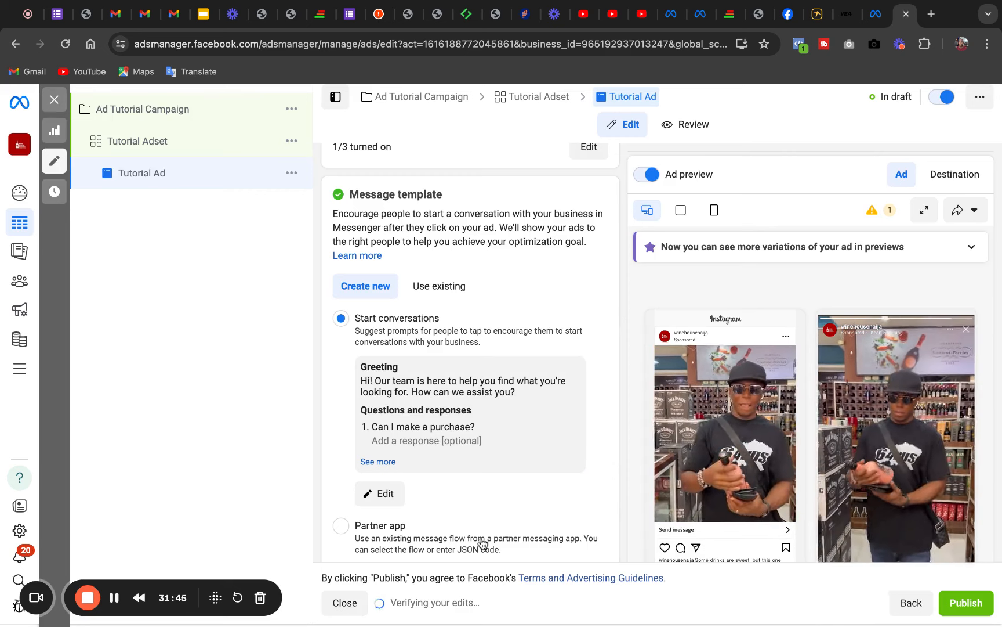
{"action": "mouse_move", "coordinate": [614, 317]}
{"action": "left_mouse_down"}
{"action": "mouse_move", "coordinate": [606, 569]}
{"action": "mouse_move", "coordinate": [610, 319]}
{"action": "left_mouse_up"}
{"action": "left_click", "coordinate": [648, 333]}
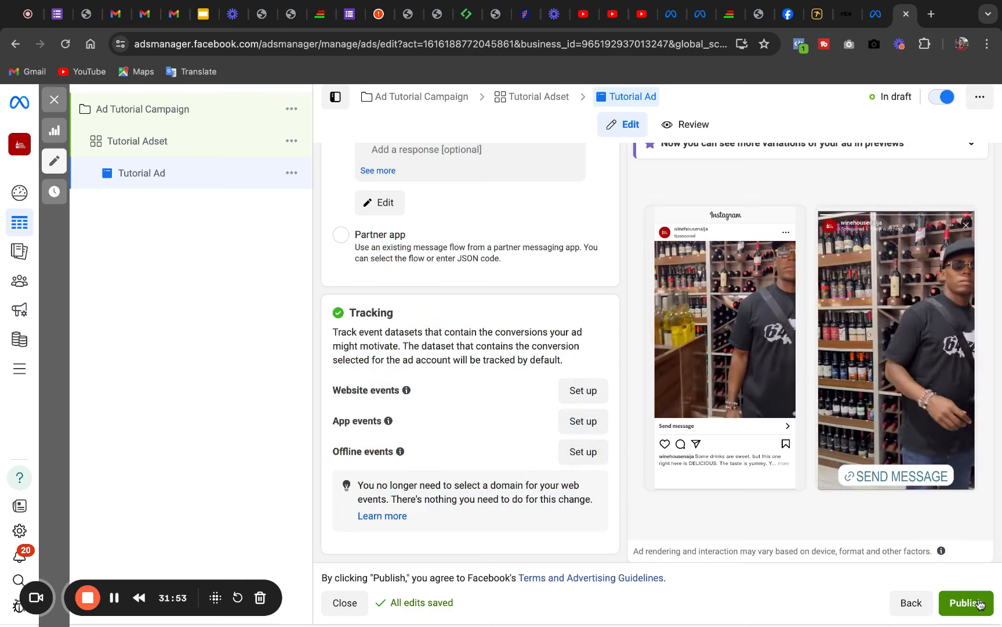
Look through the ad preview's variations for the Instagram feed, Stories and Reels placements.
{"action": "mouse_move", "coordinate": [928, 246]}
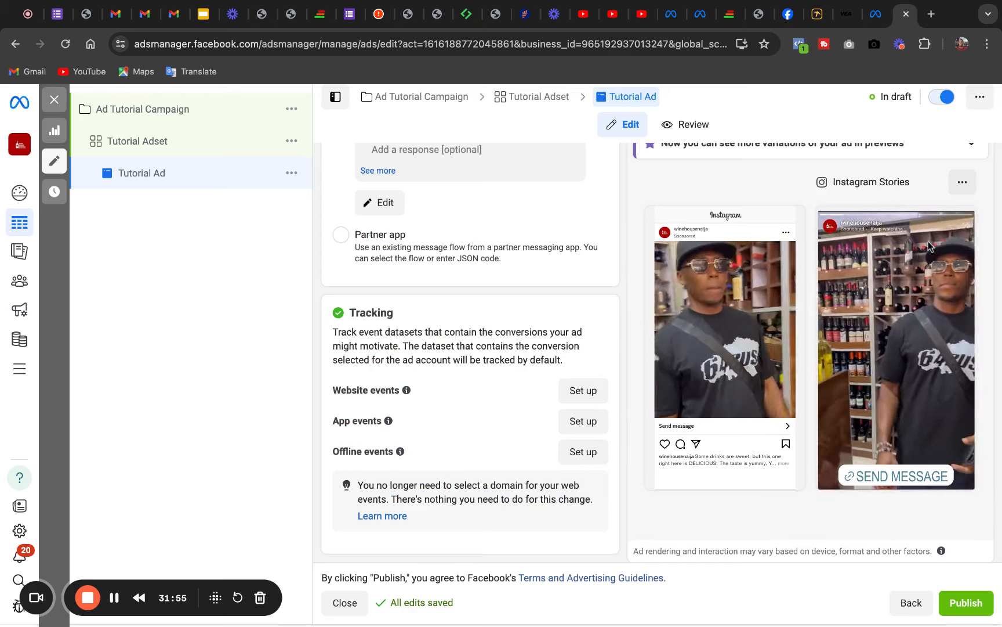
{"action": "mouse_move", "coordinate": [749, 182]}
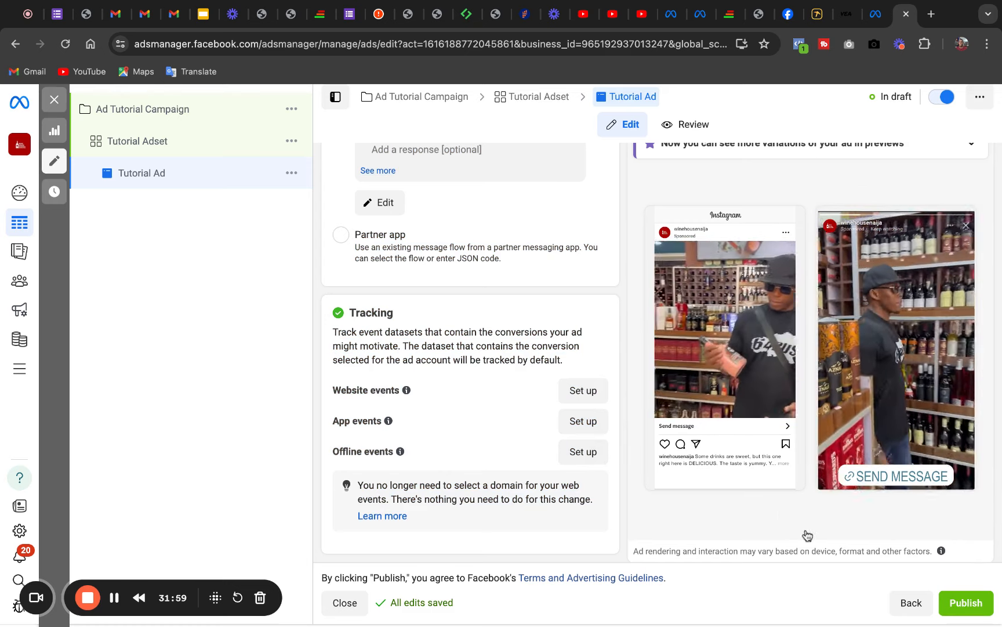
{"action": "scroll", "coordinate": [805, 534], "scroll_direction": "down", "scroll_amount": 5}
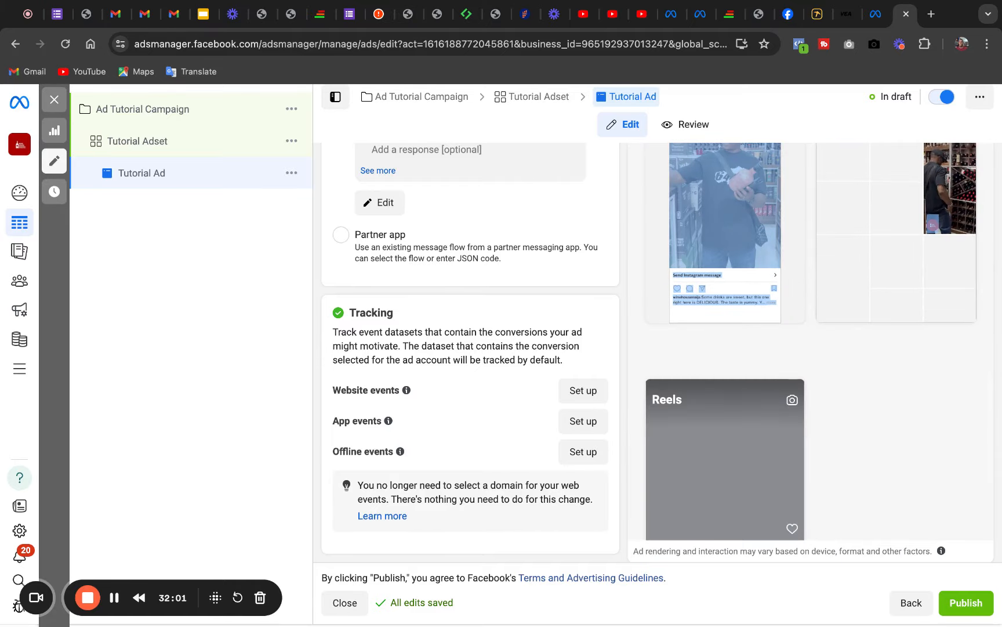
{"action": "left_click_drag", "start_coordinate": [843, 348], "coordinate": [842, 276]}
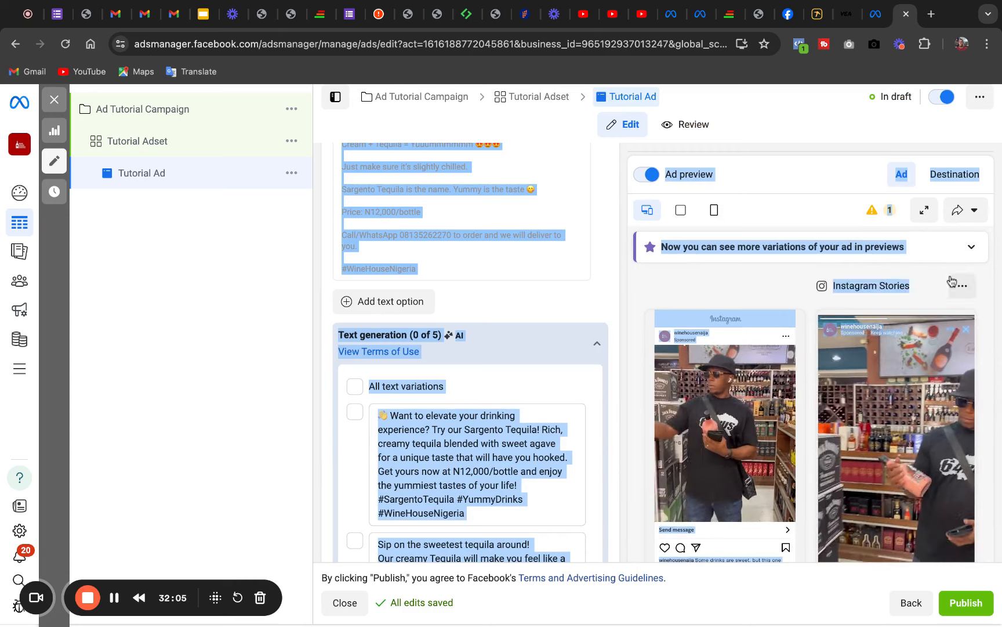
{"action": "left_click", "coordinate": [994, 263]}
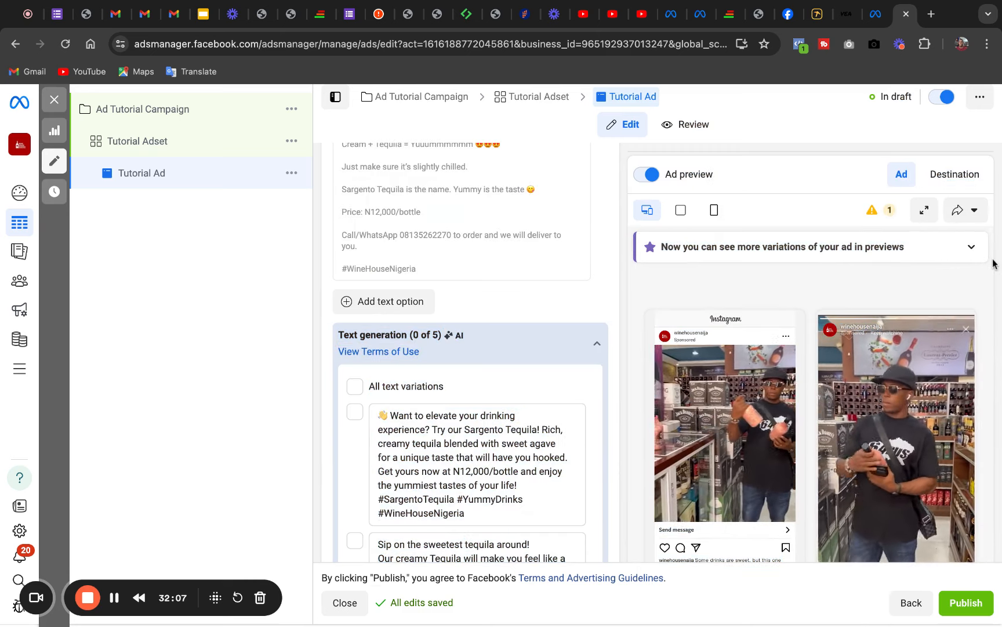
Check the review summary of Tutorial Ad, and return to editing to look over its settings from ad name through tracking.
{"action": "left_click", "coordinate": [683, 127]}
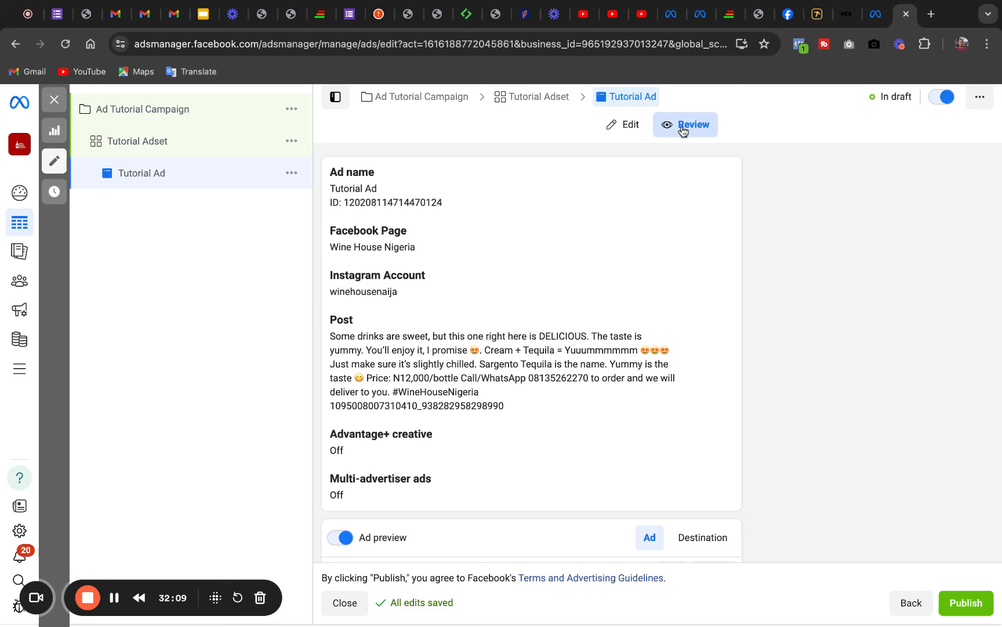
{"action": "left_click", "coordinate": [631, 125]}
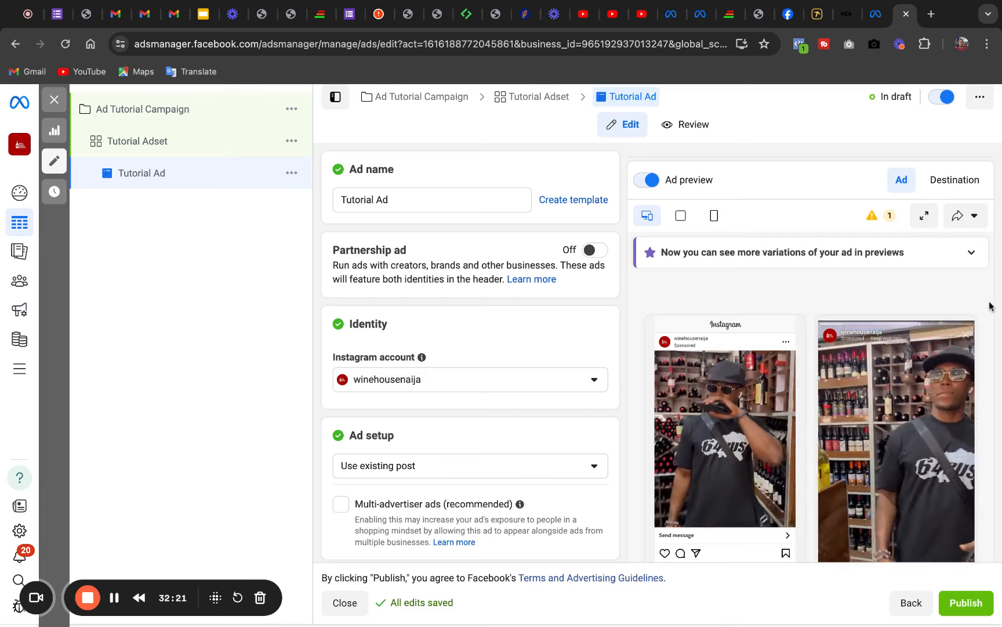
{"action": "scroll", "coordinate": [990, 306], "scroll_direction": "down", "scroll_amount": 8}
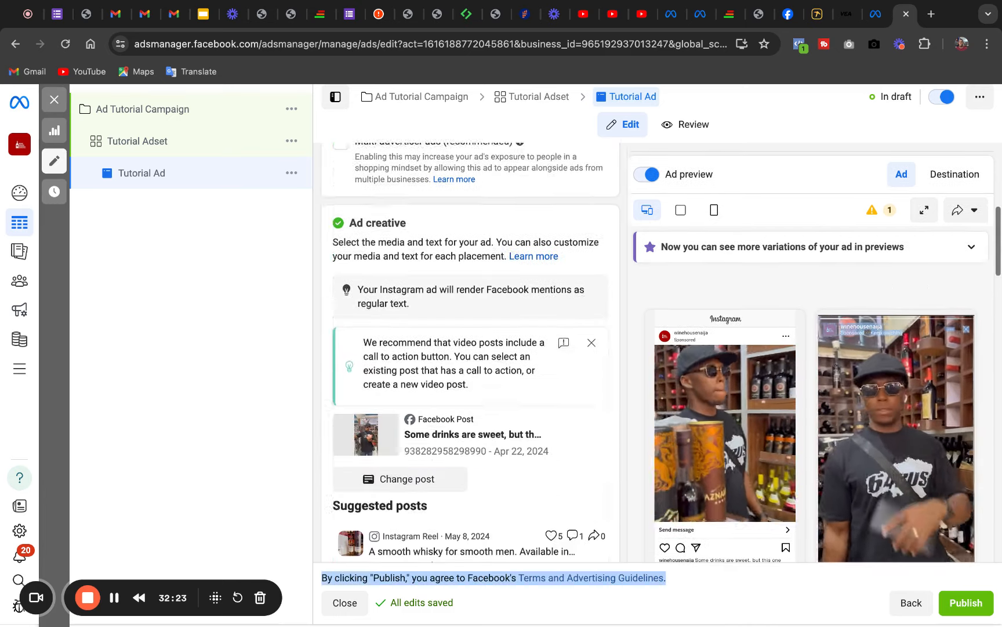
{"action": "scroll", "coordinate": [997, 272], "scroll_direction": "down", "scroll_amount": 10}
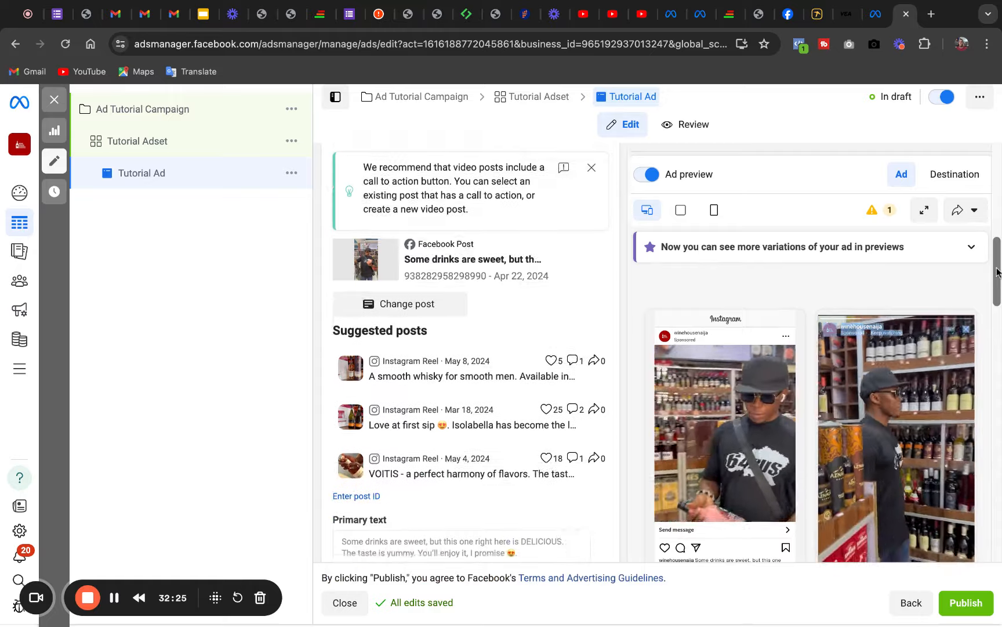
{"action": "scroll", "coordinate": [997, 272], "scroll_direction": "down", "scroll_amount": 10}
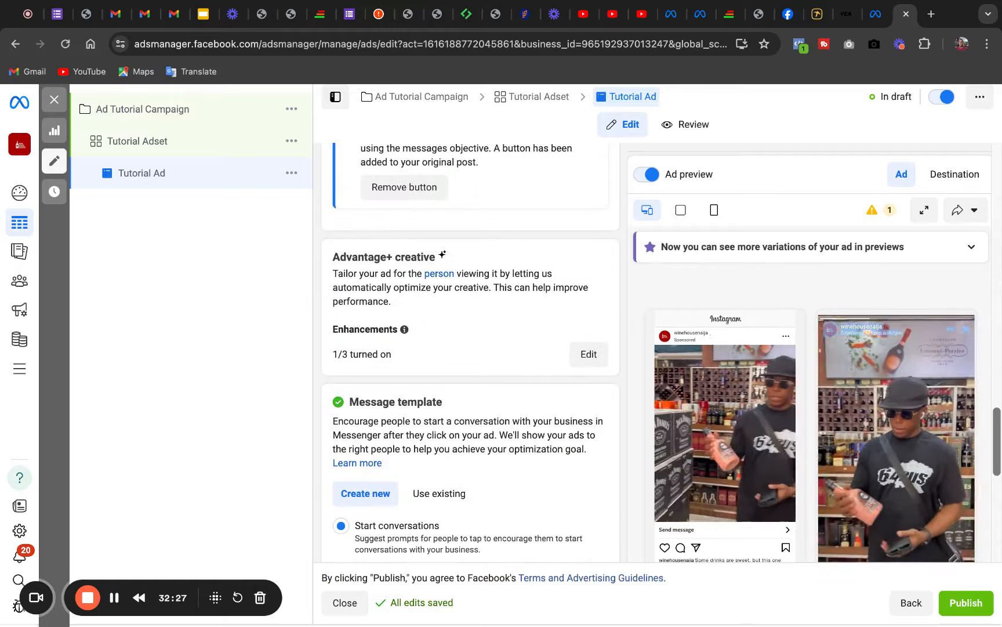
{"action": "scroll", "coordinate": [655, 348], "scroll_direction": "down", "scroll_amount": 3}
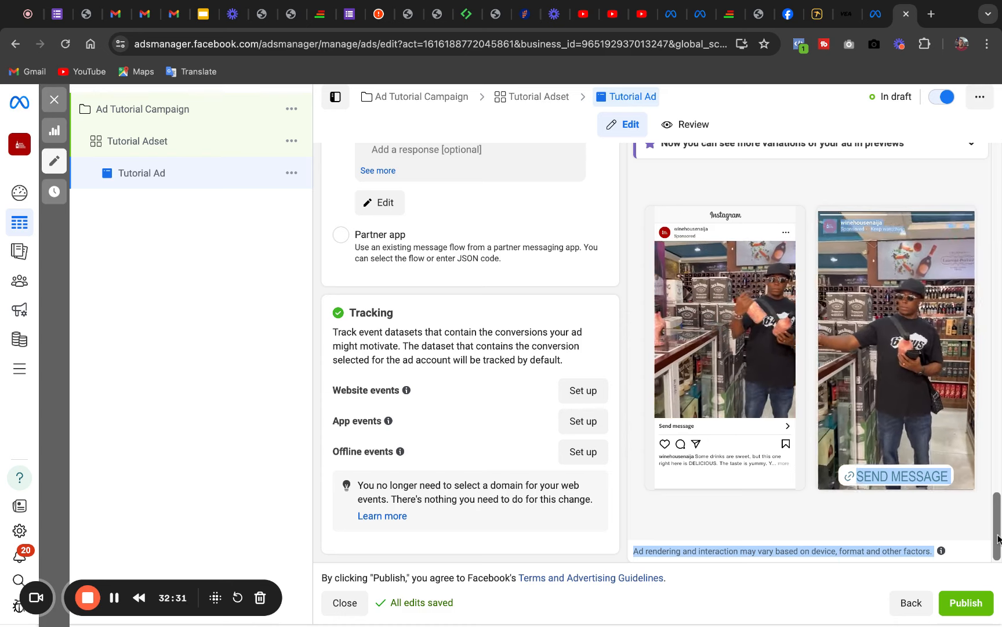
{"action": "scroll", "coordinate": [998, 538], "scroll_direction": "up", "scroll_amount": 3}
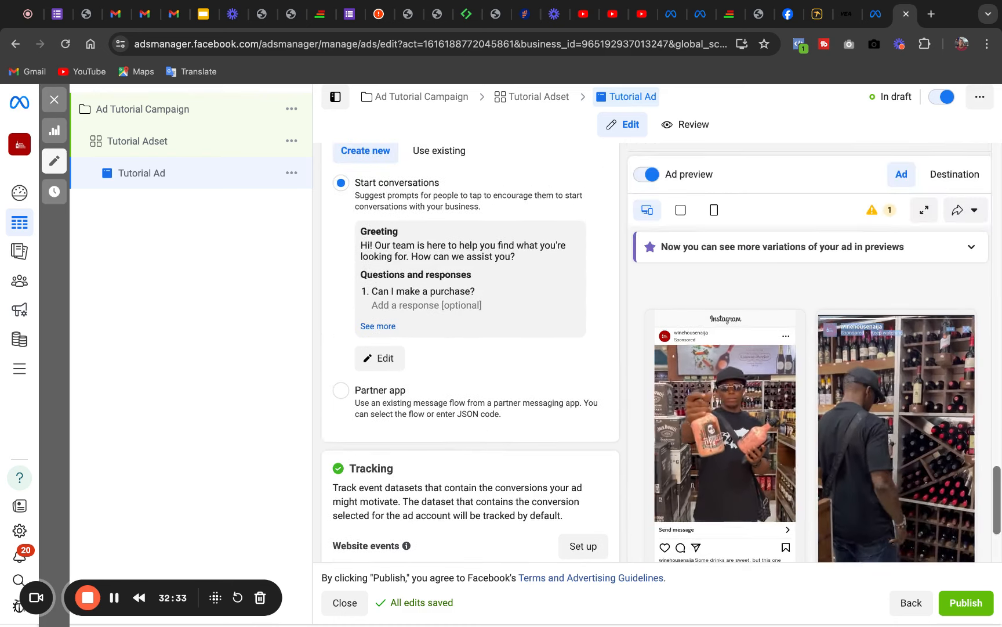
Open the advanced preview and examine how the ad appears across all Instagram placements and the placement format templates.
{"action": "left_click", "coordinate": [972, 248]}
{"action": "left_click", "coordinate": [972, 249]}
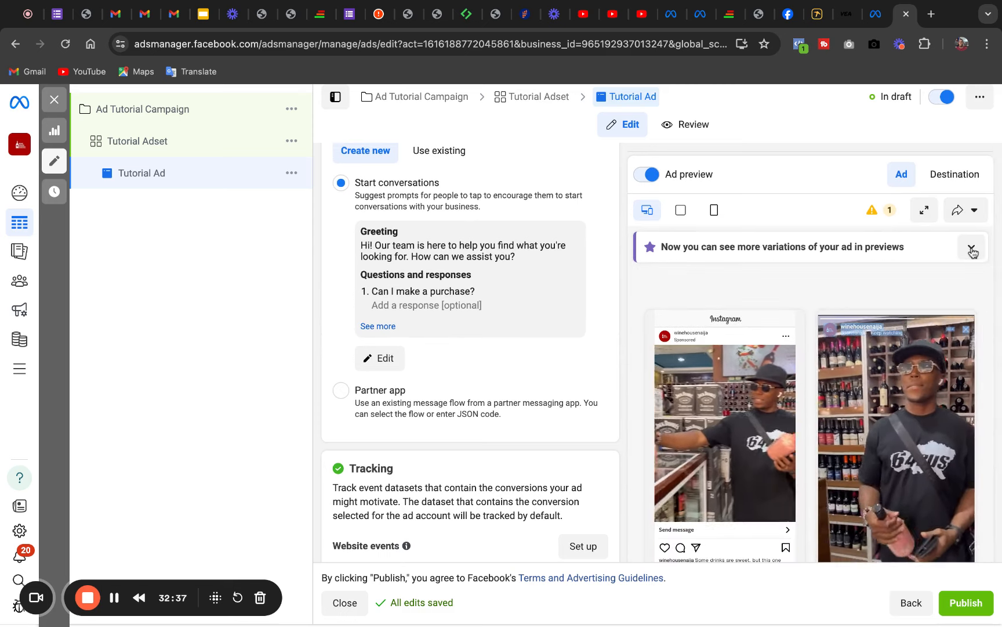
{"action": "left_click", "coordinate": [925, 211]}
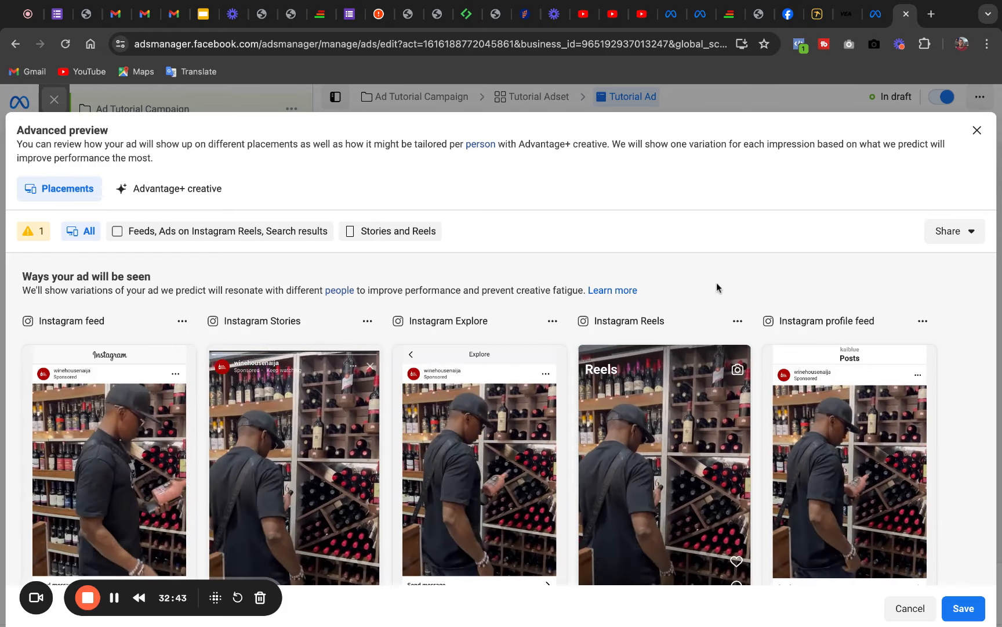
{"action": "key", "text": "Tab"}
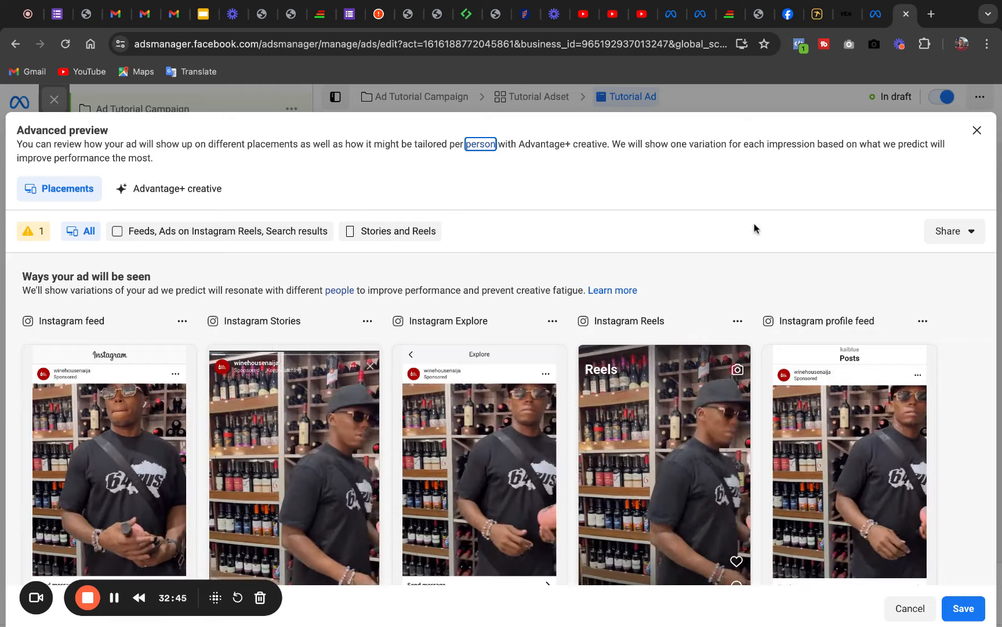
{"action": "left_click_drag", "start_coordinate": [749, 234], "coordinate": [747, 528]}
{"action": "scroll", "coordinate": [738, 242], "scroll_direction": "down", "scroll_amount": 10}
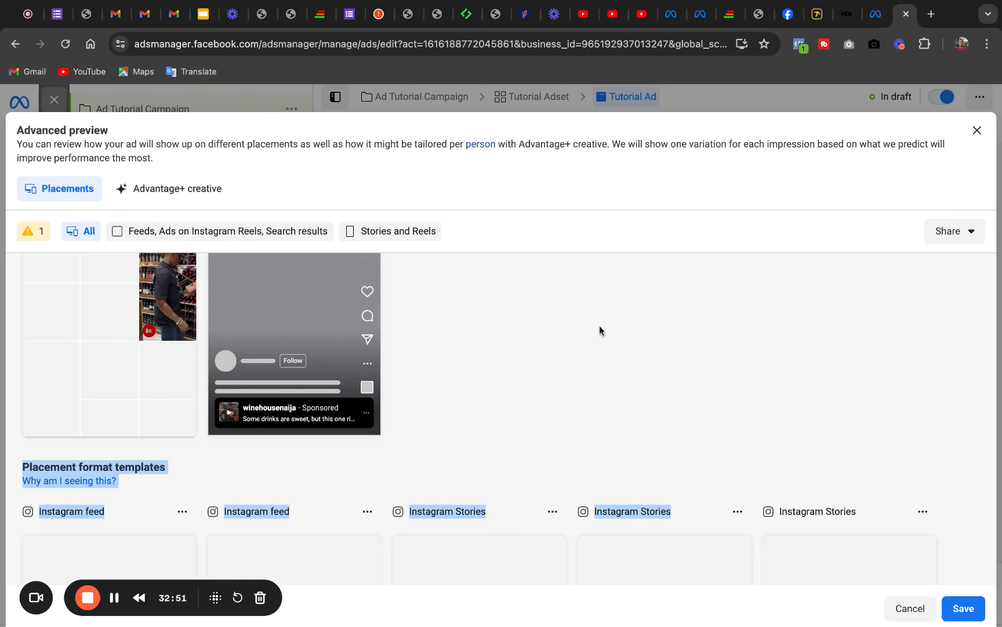
{"action": "scroll", "coordinate": [501, 418], "scroll_direction": "down", "scroll_amount": 5}
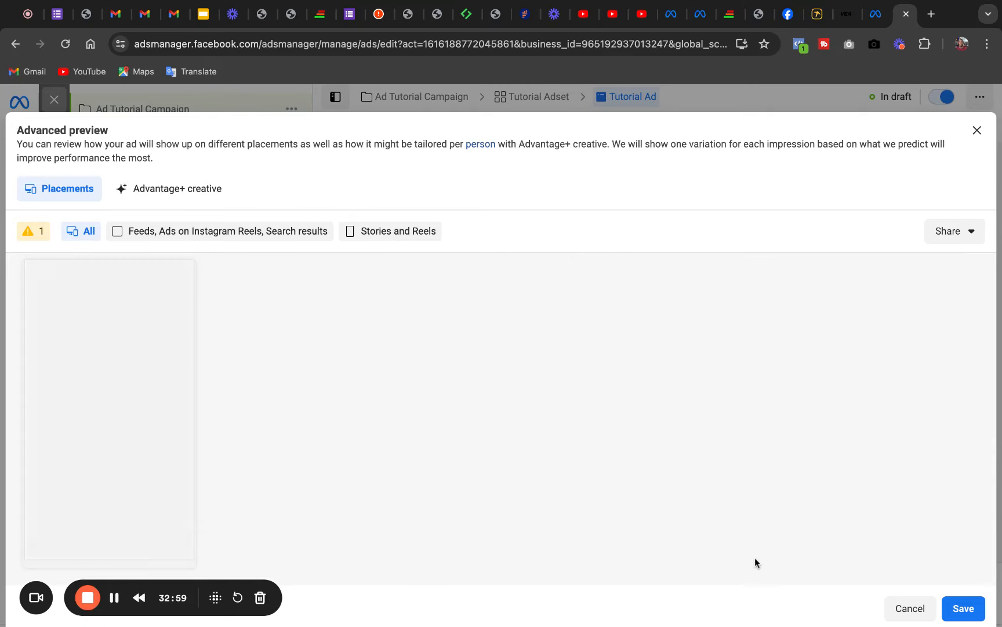
{"action": "scroll", "coordinate": [754, 557], "scroll_direction": "down", "scroll_amount": 5}
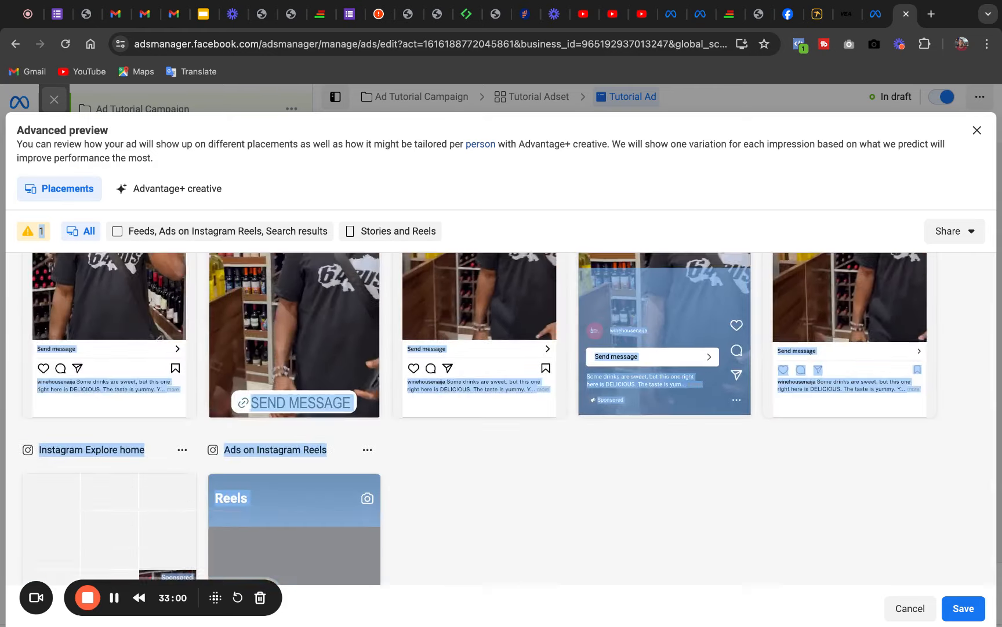
{"action": "scroll", "coordinate": [755, 557], "scroll_direction": "up", "scroll_amount": 5}
{"action": "left_click", "coordinate": [698, 269]}
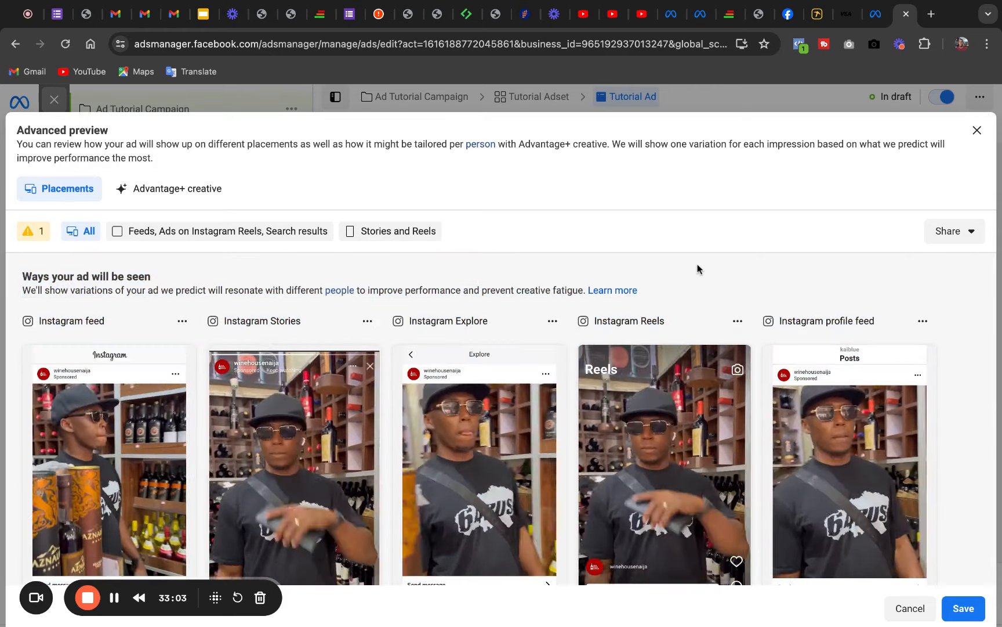
Go over the Instagram placement previews once more, and close the advanced preview without saving.
{"action": "left_click_drag", "start_coordinate": [697, 269], "coordinate": [695, 563]}
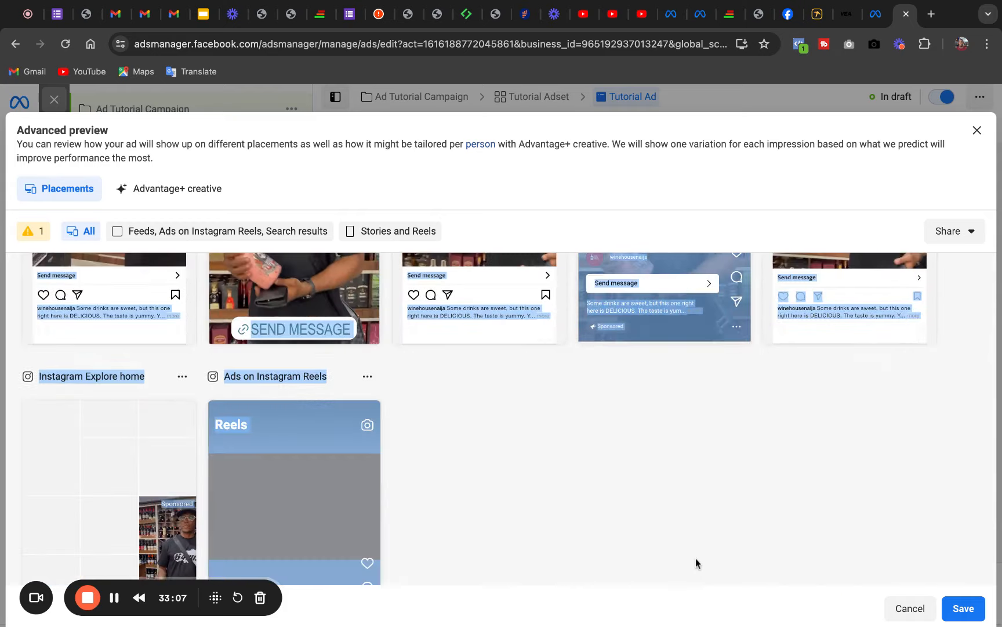
{"action": "left_click", "coordinate": [696, 558]}
{"action": "scroll", "coordinate": [695, 558], "scroll_direction": "up", "scroll_amount": 5}
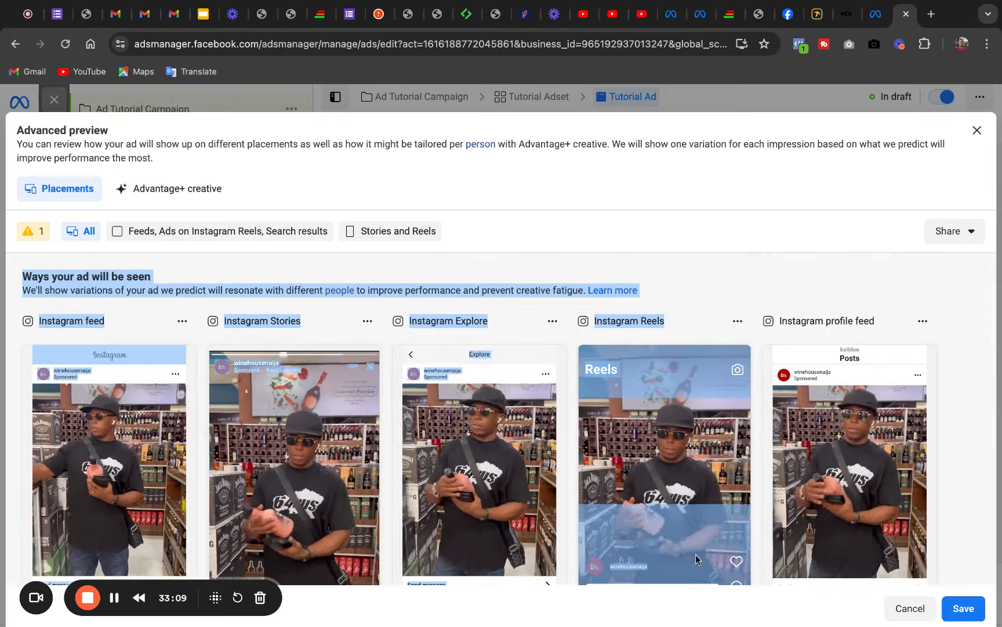
{"action": "left_click", "coordinate": [696, 258]}
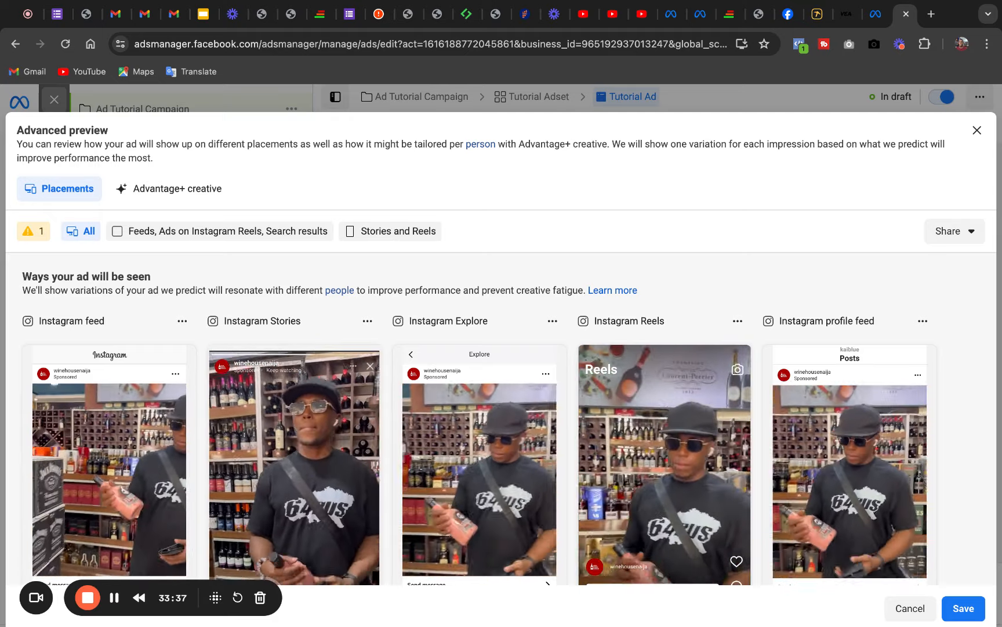
{"action": "left_click", "coordinate": [978, 130]}
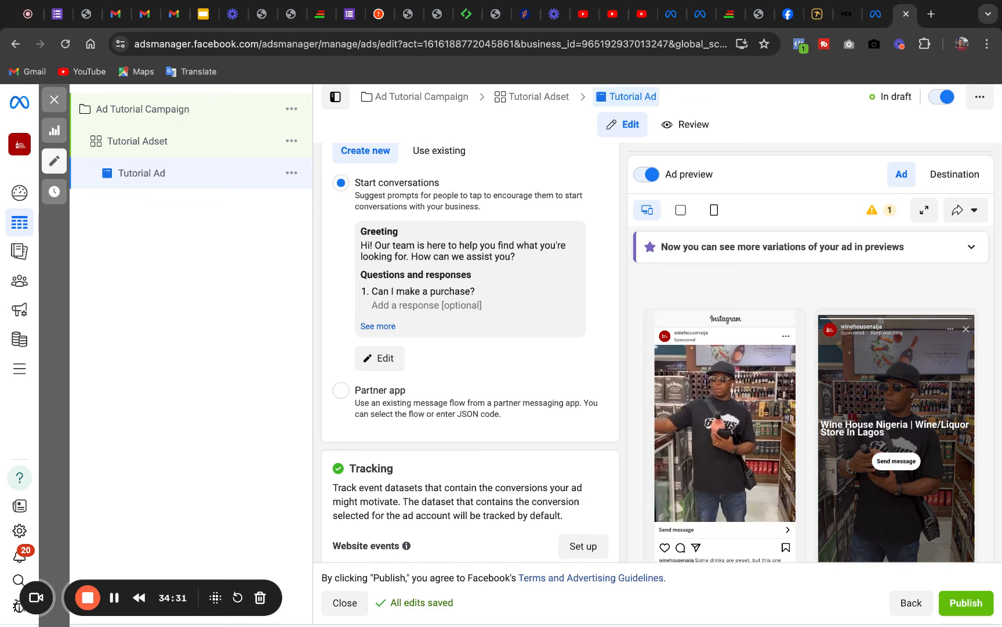
{"action": "mouse_move", "coordinate": [790, 510]}
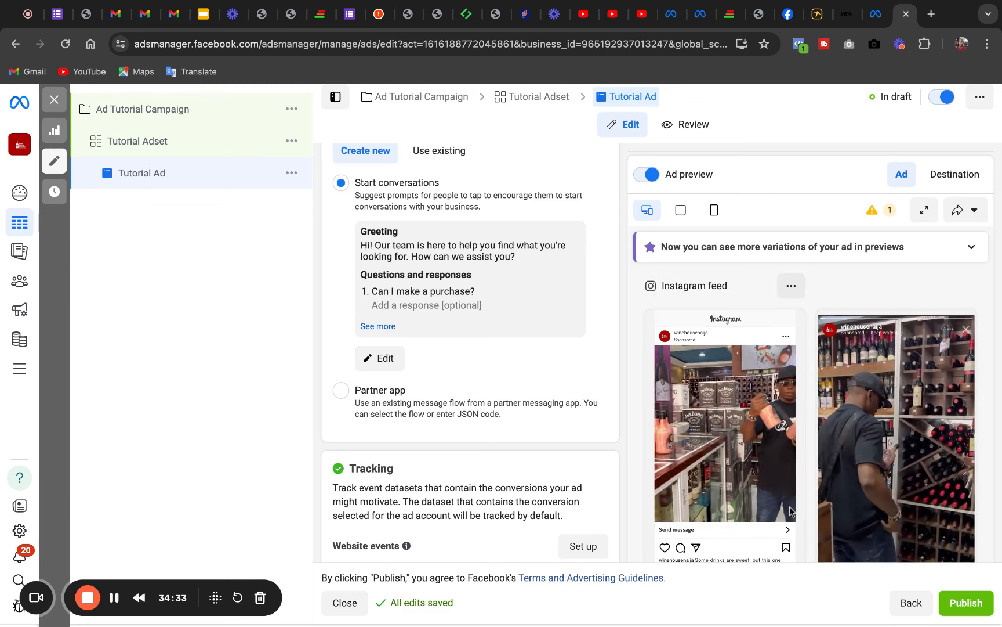